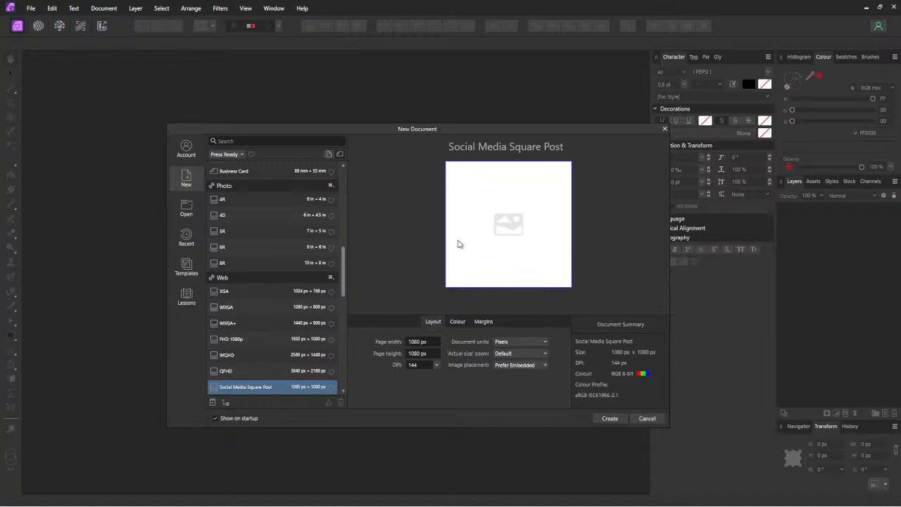
# - Create a 1080 x 1080 px document at 144 DPI from the Social Media Square Post preset
pyautogui.moveTo(507, 134); pyautogui.dragTo(461, 98)
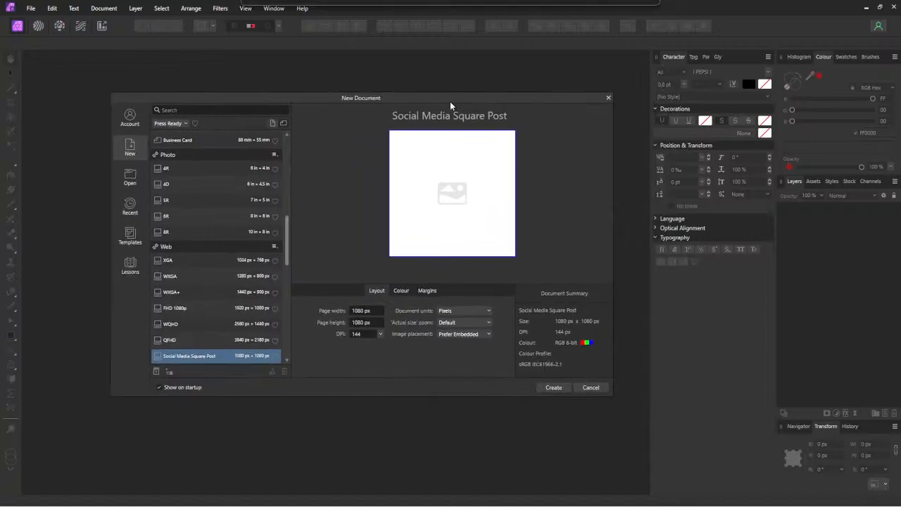
pyautogui.click(574, 384)
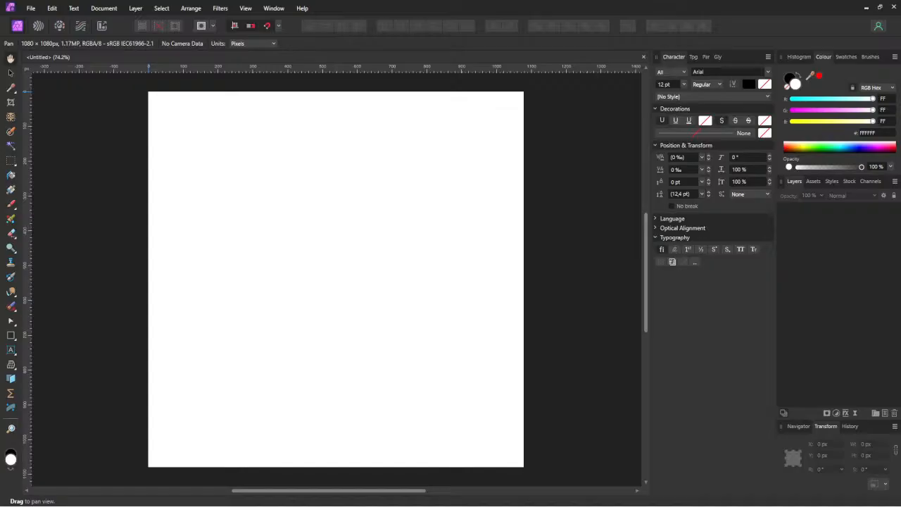
# - Open the flyer image just downloaded from WhatsApp in the image viewer and maximize the viewer
pyautogui.hotkey('alt', 'Tab')
pyautogui.hotkey('alt', 'Tab')
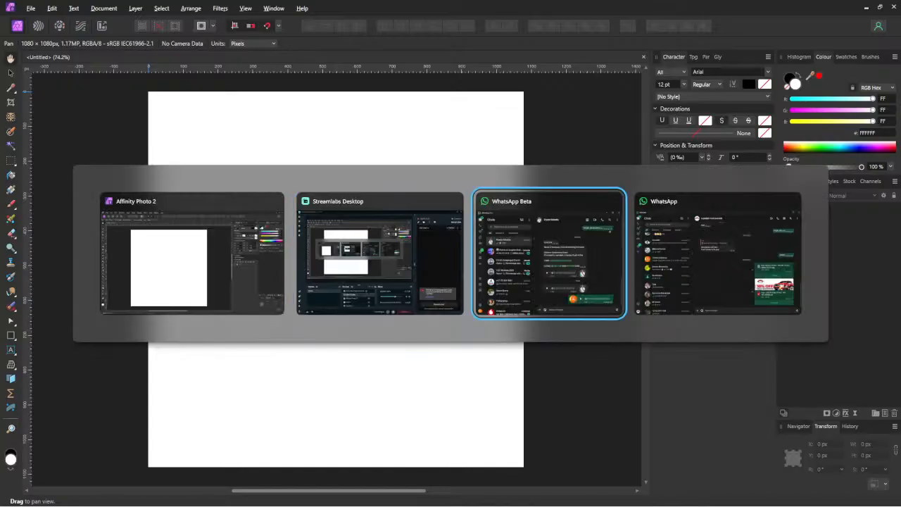
pyautogui.hotkey('alt', 'Tab')
pyautogui.press('Escape')
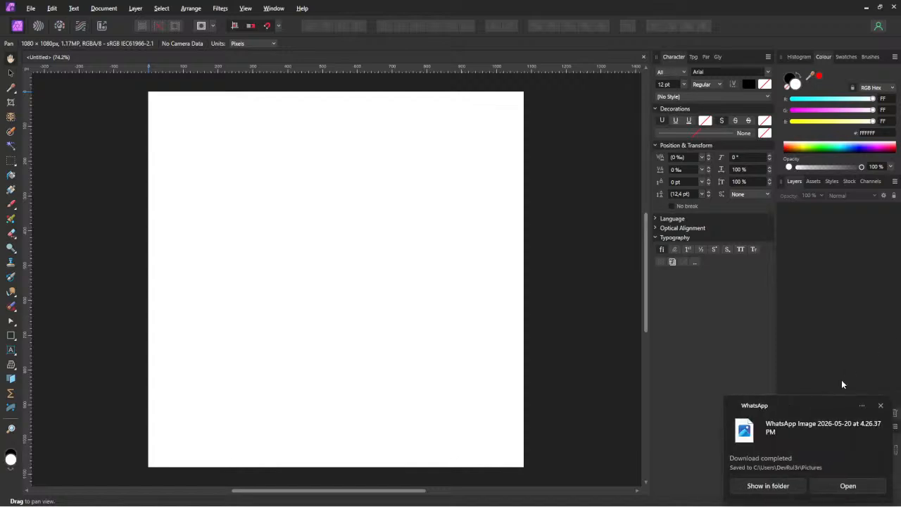
pyautogui.click(870, 468)
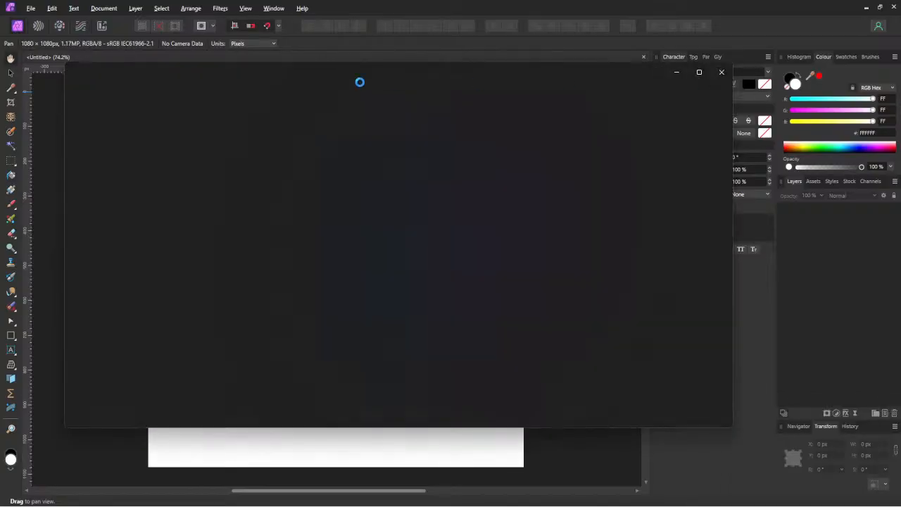
pyautogui.click(699, 71)
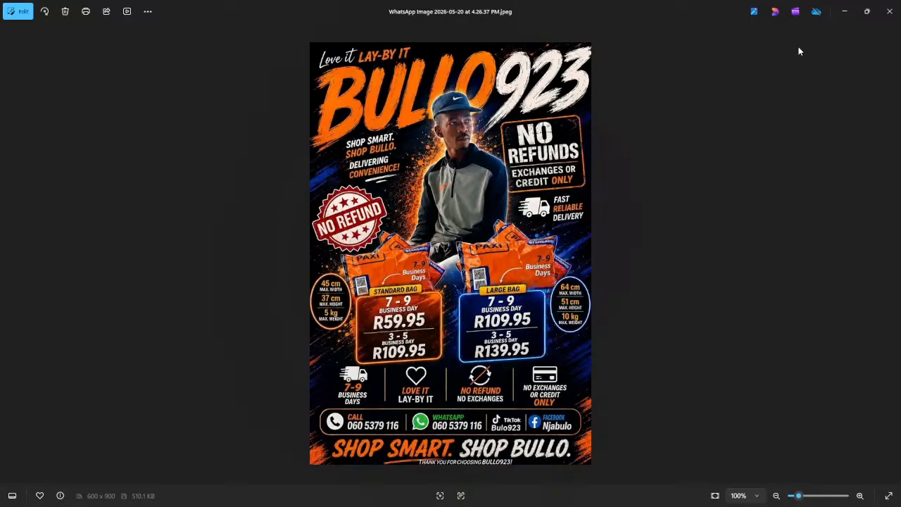
# - Show the flyer image in File Explorer to copy its file, and minimize the image viewer
pyautogui.moveTo(667, 12); pyautogui.dragTo(639, 88)
pyautogui.rightClick(567, 182)
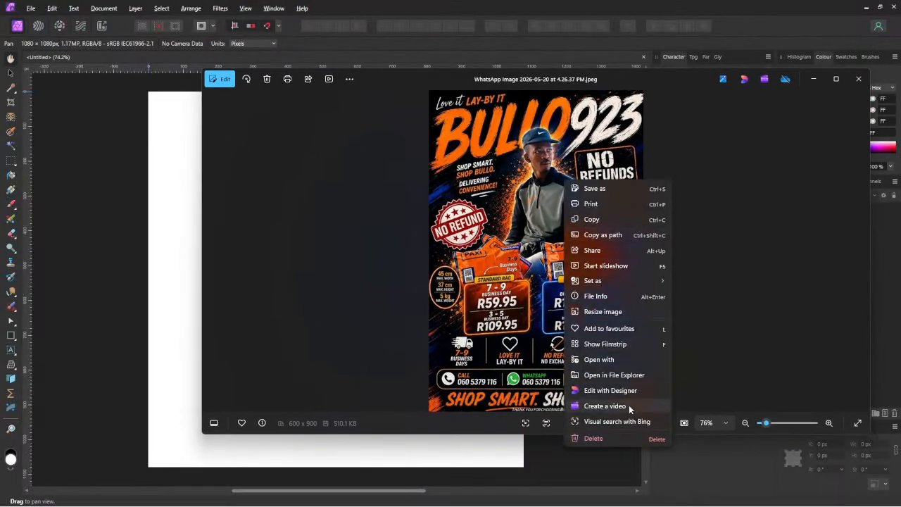
pyautogui.click(614, 376)
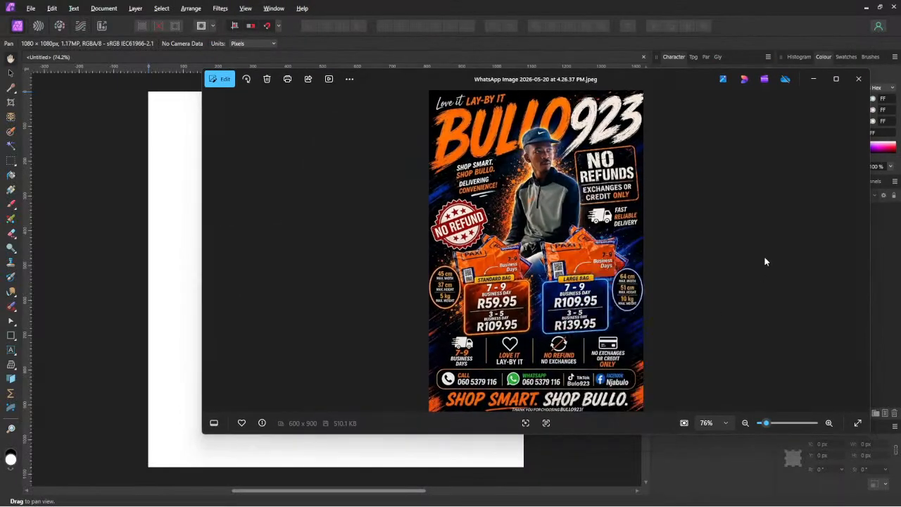
pyautogui.click(813, 78)
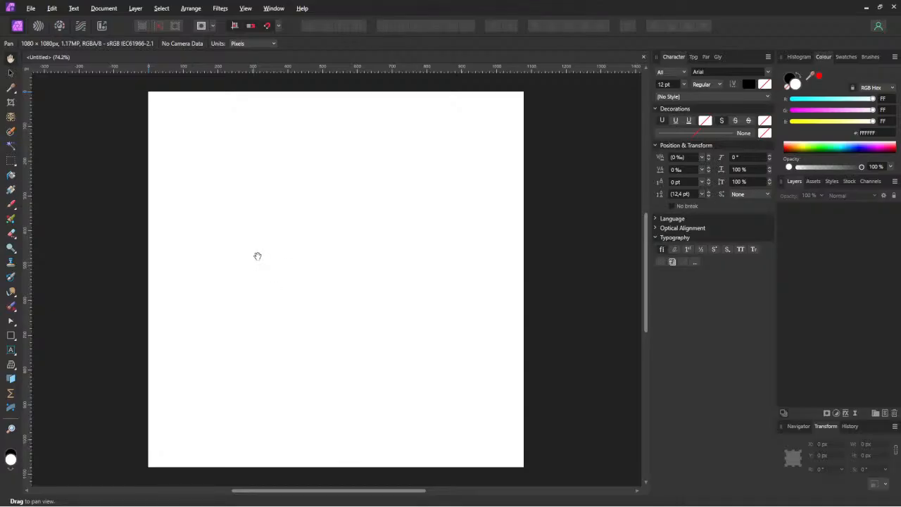
# - Paste the flyer image into the square document and move it off the page onto the left pasteboard
pyautogui.hotkey('ctrl', 'v')
pyautogui.click(10, 72)
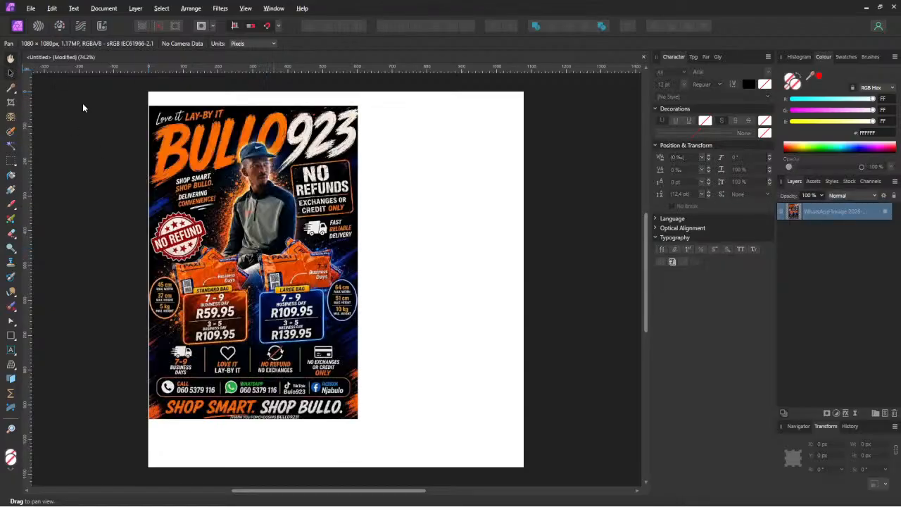
pyautogui.click(159, 157)
pyautogui.scroll(-3, 159, 159)
pyautogui.scroll(1, 161, 172)
pyautogui.hscroll(-3, 172, 200)
pyautogui.moveTo(351, 249); pyautogui.dragTo(167, 251)
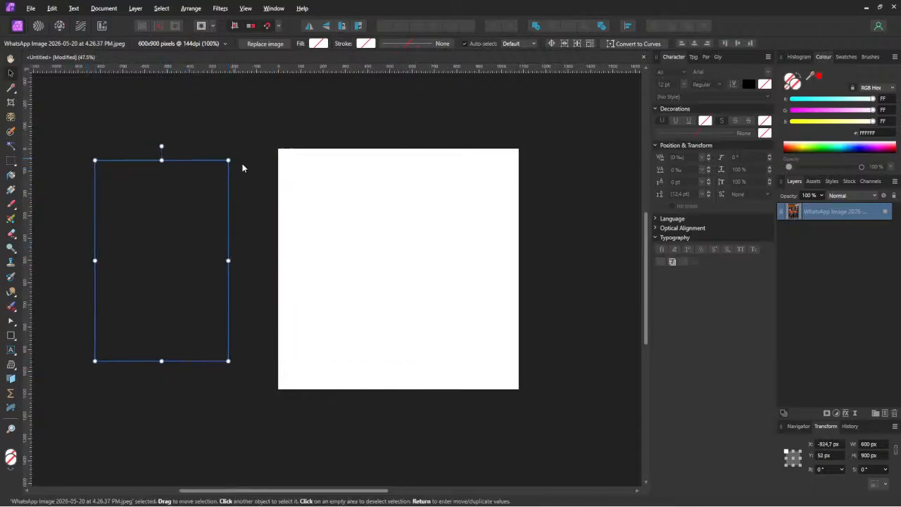
# - Move the off-page flyer image to the page's upper-left corner and enlarge it to 720 x 1080 px
pyautogui.rightClick(249, 121)
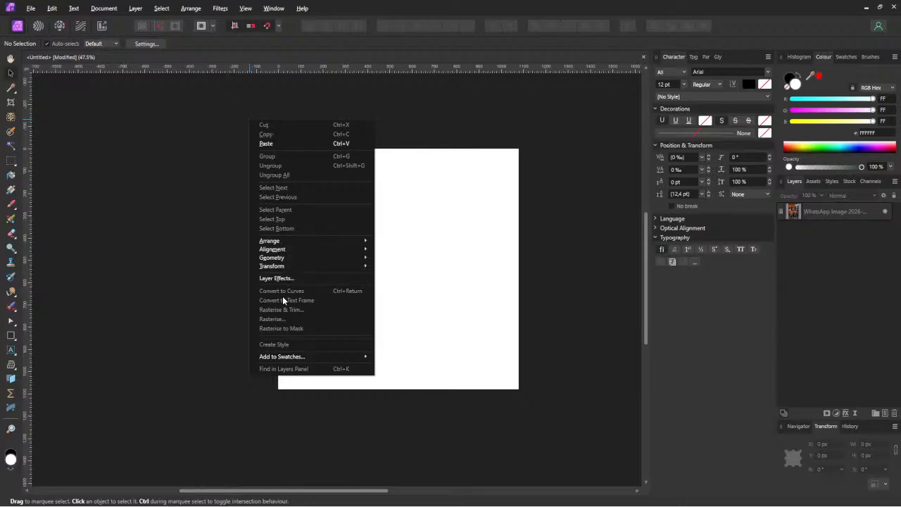
pyautogui.click(201, 161)
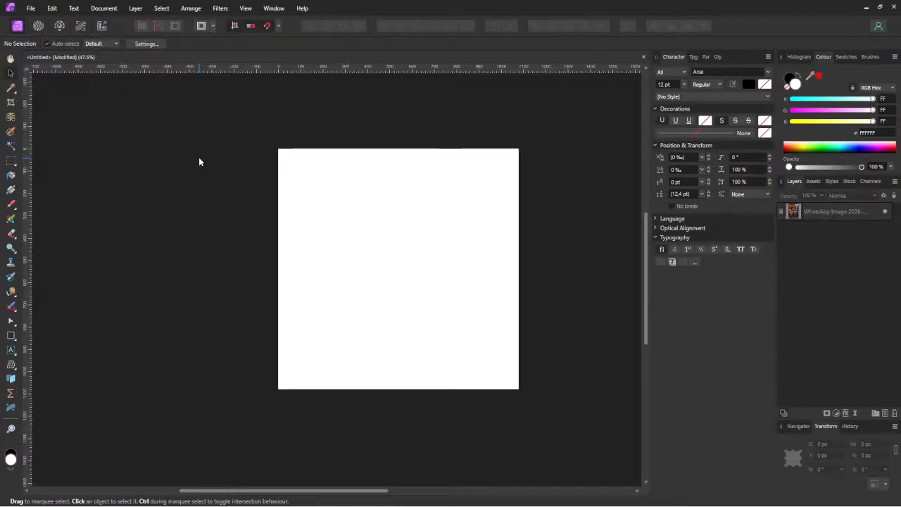
pyautogui.moveTo(77, 235); pyautogui.dragTo(201, 241)
pyautogui.moveTo(154, 278); pyautogui.dragTo(115, 353)
pyautogui.moveTo(157, 270); pyautogui.dragTo(246, 171)
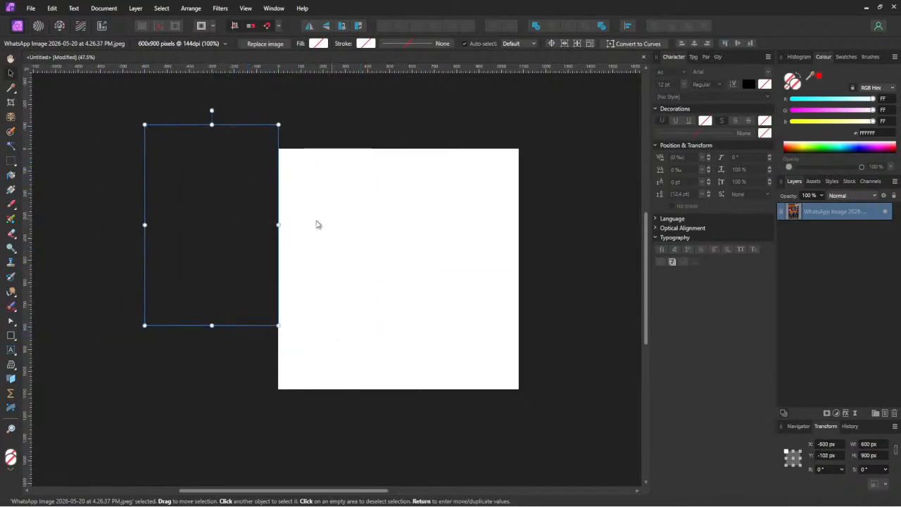
pyautogui.moveTo(225, 215); pyautogui.dragTo(360, 233)
pyautogui.moveTo(412, 348); pyautogui.dragTo(451, 372)
pyautogui.click(451, 372)
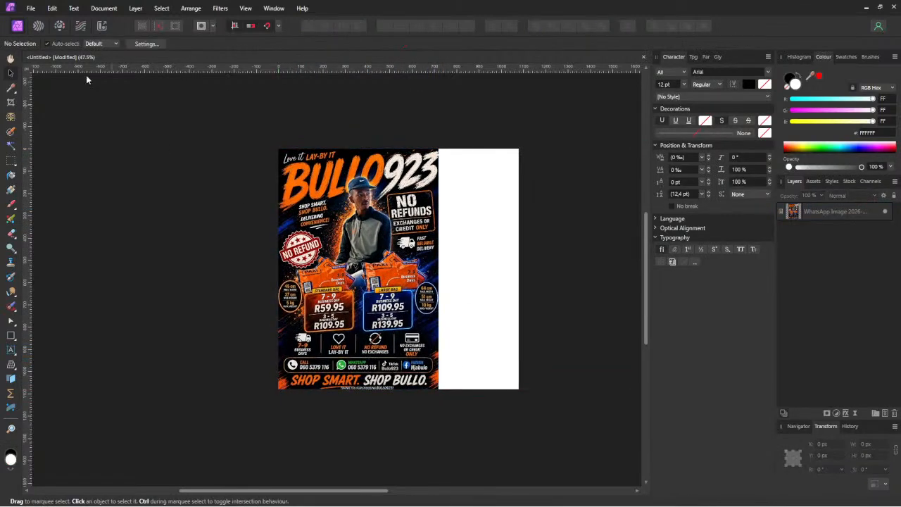
# - Create a second new document with a page width of 600 px and a height of 900 px
pyautogui.click(32, 10)
pyautogui.click(42, 30)
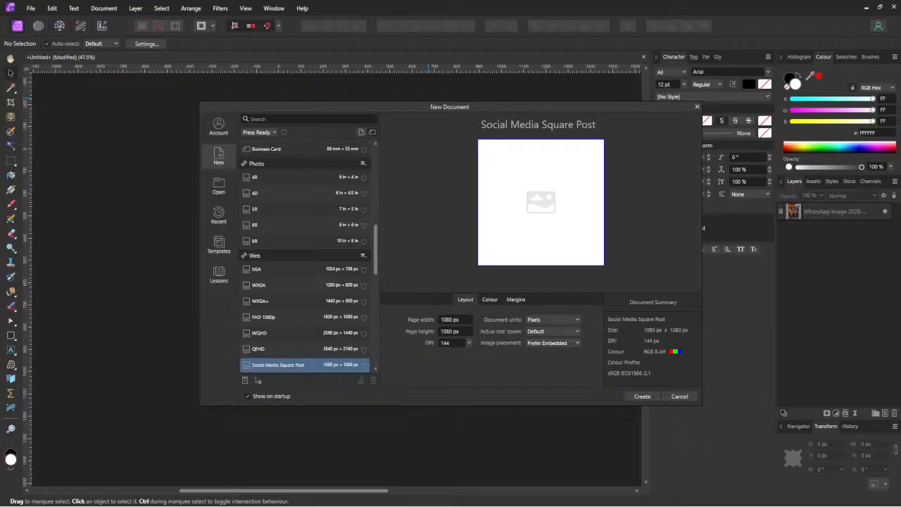
pyautogui.click(456, 321)
pyautogui.click(463, 332)
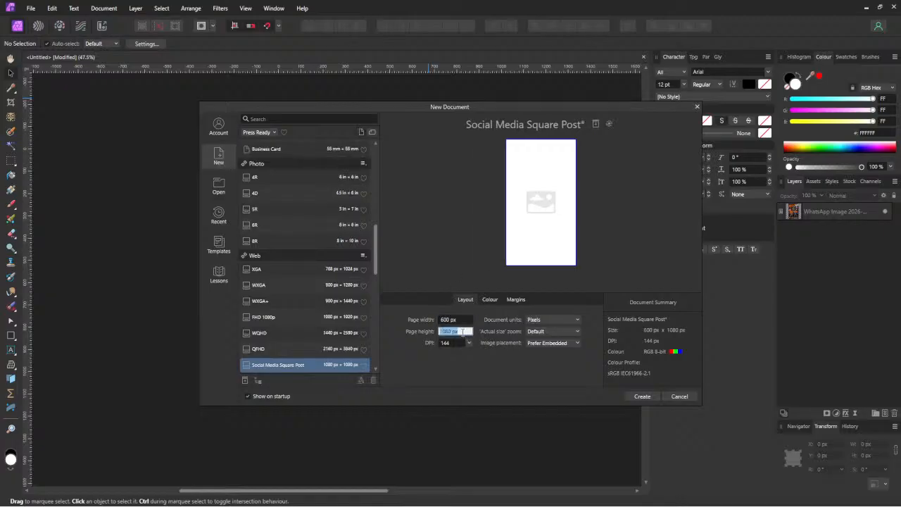
pyautogui.write('900')
pyautogui.press('Return')
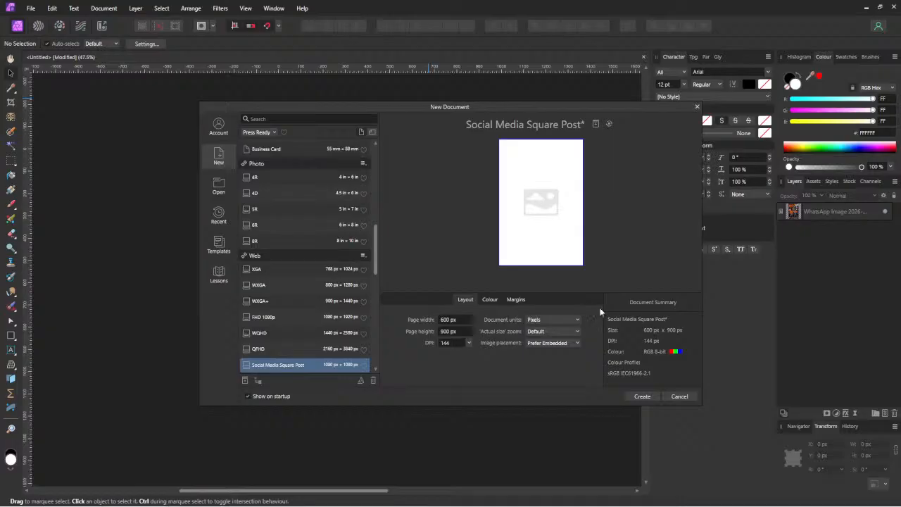
pyautogui.click(637, 397)
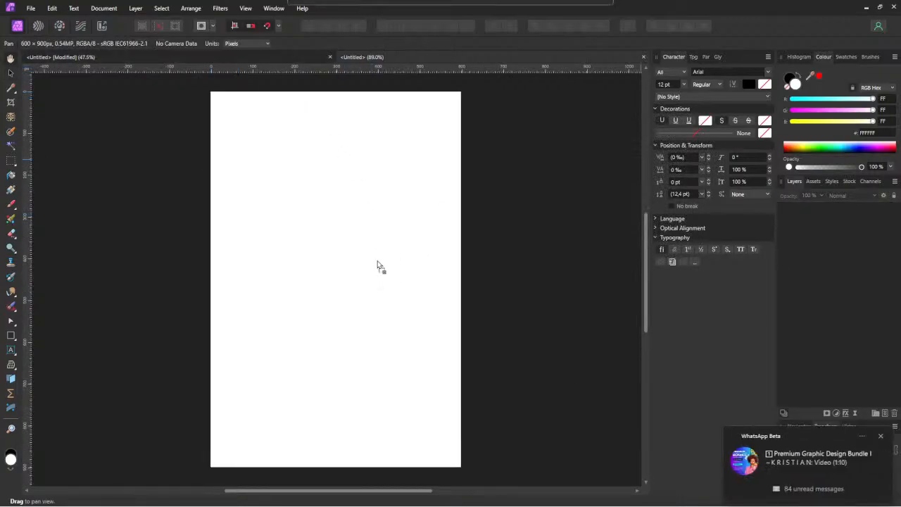
# - Paste the flyer image into the 600 x 900 px document and align it to fill the page
pyautogui.hotkey('ctrl', 'v')
pyautogui.moveTo(389, 253); pyautogui.dragTo(352, 237)
pyautogui.press('v')
pyautogui.scroll(3, 343, 246)
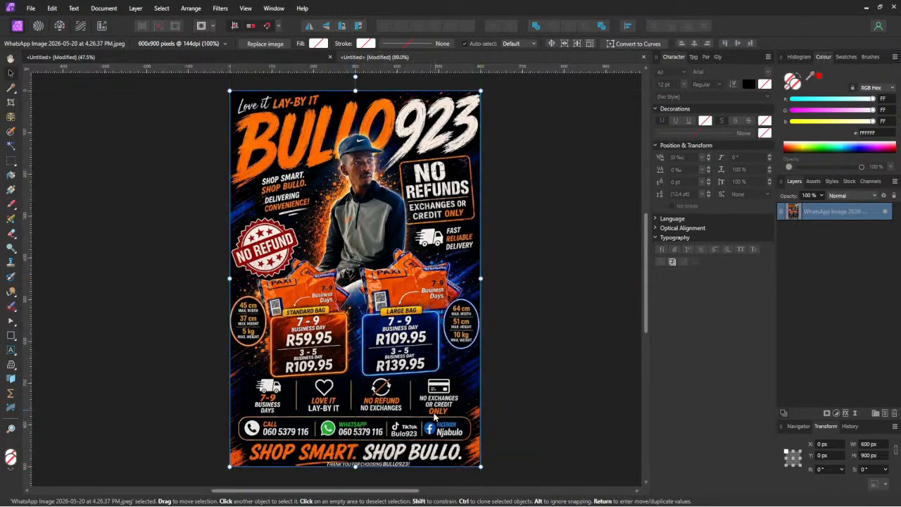
pyautogui.click(540, 414)
pyautogui.hscroll(-2, 352, 225)
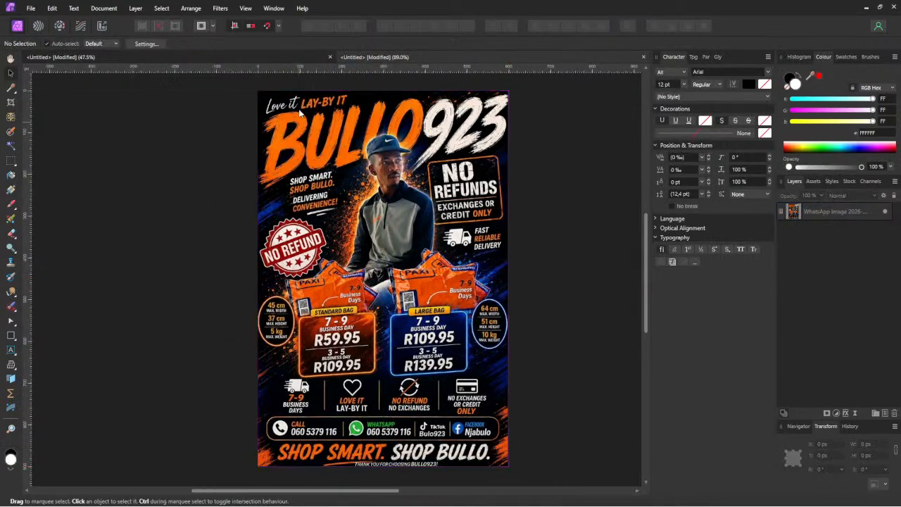
# - Delete the flyer image from the square document, check the flyer document, and return to the square one
pyautogui.click(271, 57)
pyautogui.click(410, 263)
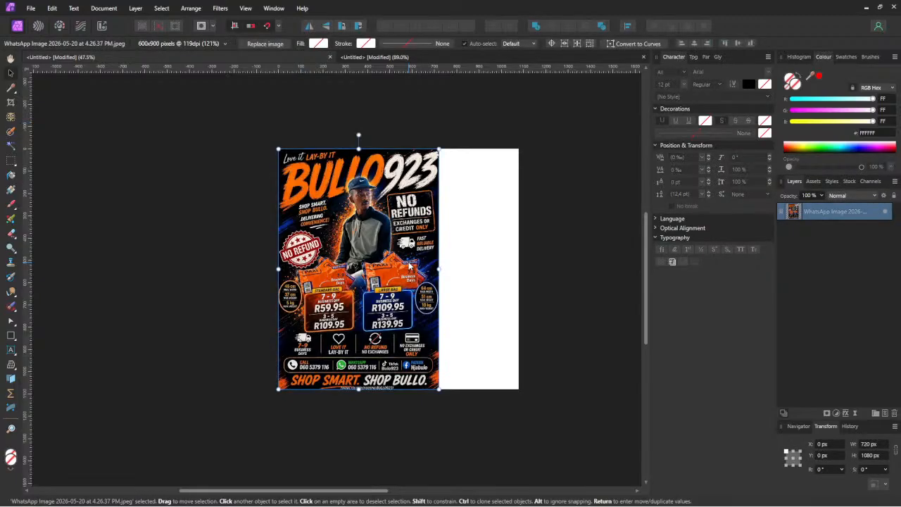
pyautogui.press('Delete')
pyautogui.click(413, 55)
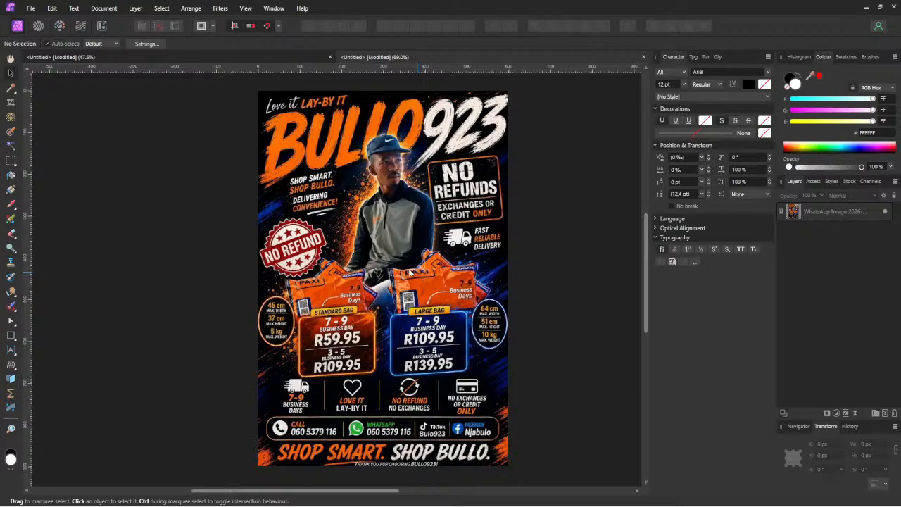
pyautogui.click(212, 60)
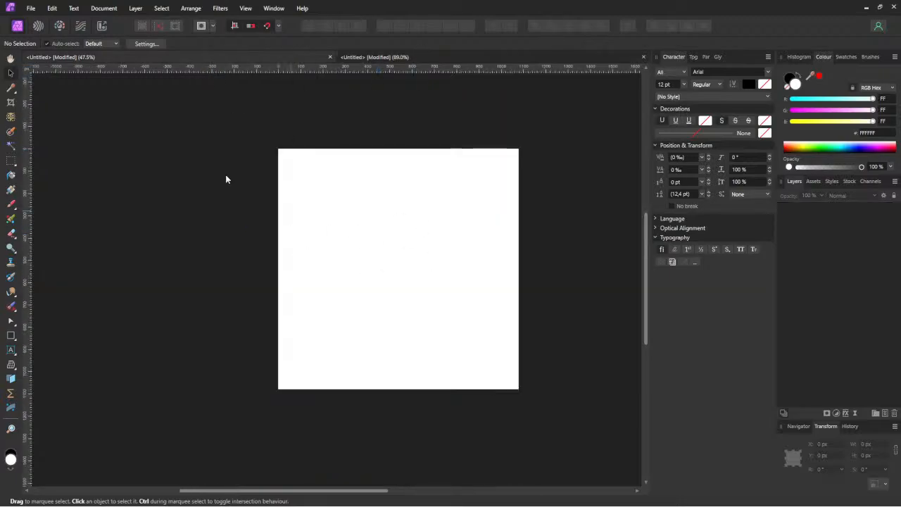
# - Draw a 1080 x 1080 px rectangle covering the square page and fill it with black (000000)
pyautogui.click(11, 336)
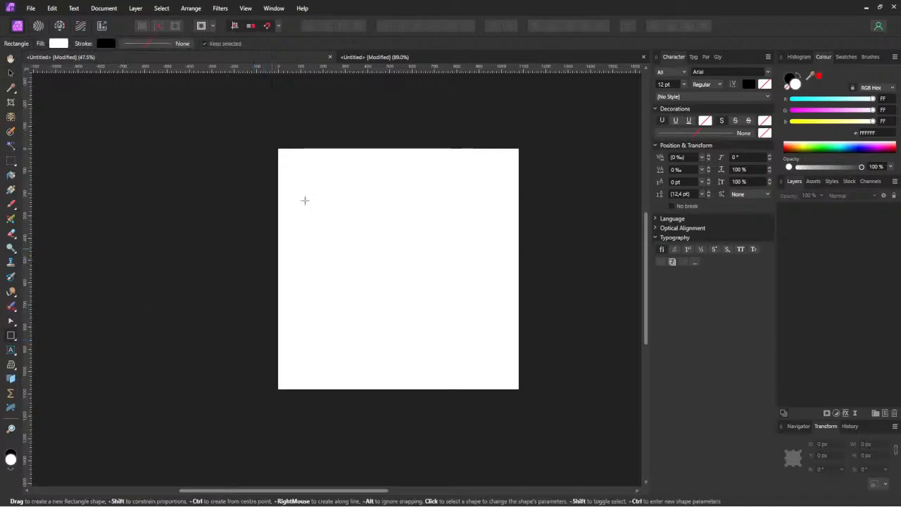
pyautogui.moveTo(278, 149); pyautogui.dragTo(519, 388)
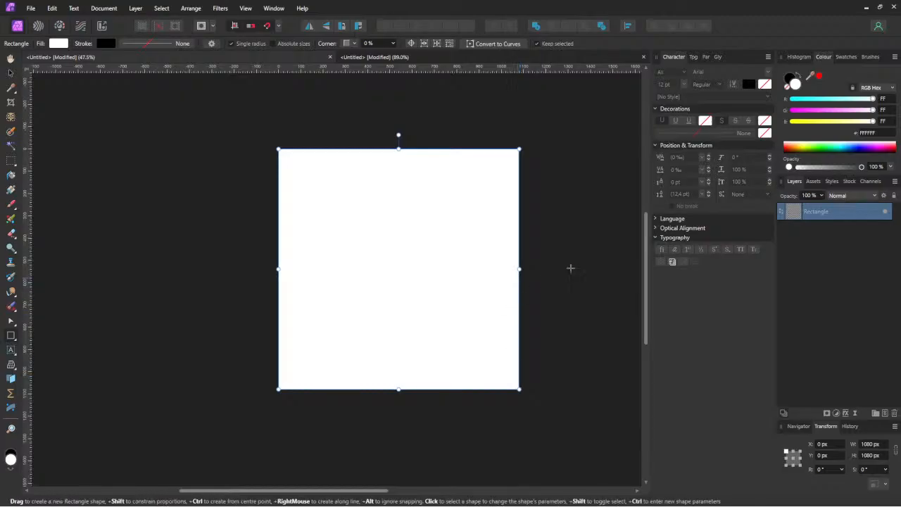
pyautogui.doubleClick(796, 84)
pyautogui.moveTo(660, 304); pyautogui.dragTo(532, 488)
pyautogui.click(845, 271)
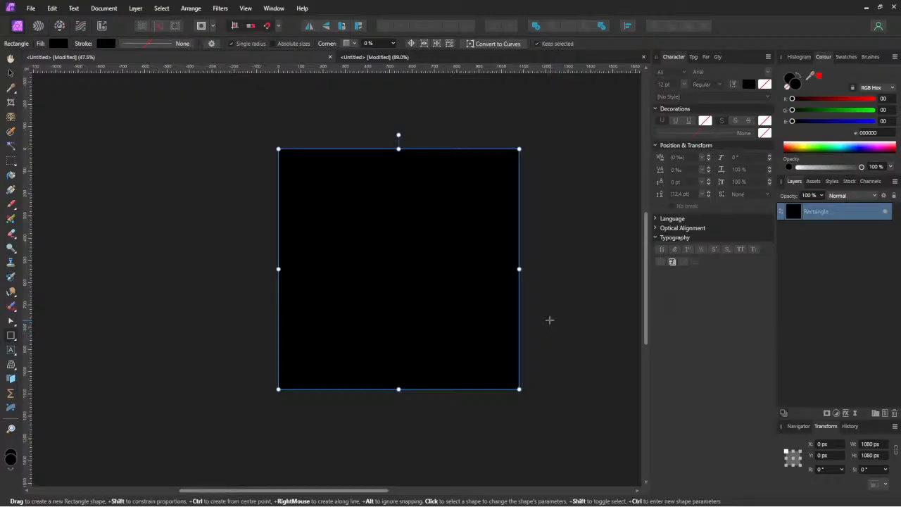
# - Deselect the black rectangle and hide its layer
pyautogui.click(10, 74)
pyautogui.hotkey('ctrl', 'd')
pyautogui.scroll(-1, 359, 247)
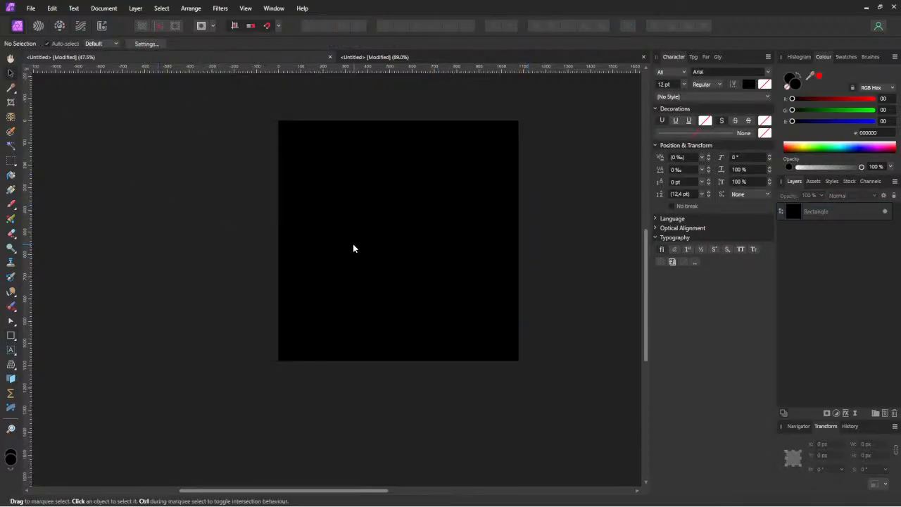
pyautogui.scroll(2, 354, 243)
pyautogui.click(885, 211)
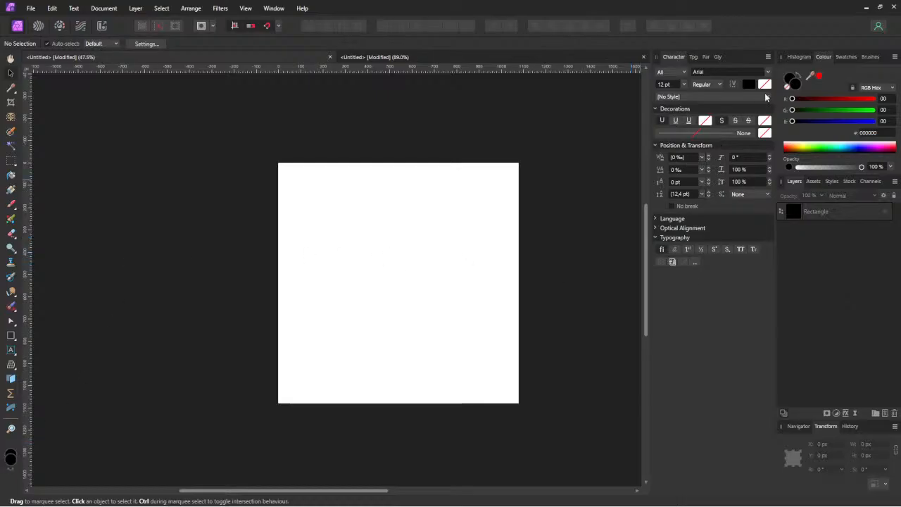
# - Add a pixel layer filled with the black foreground colour as the background and delete the Rectangle layer
pyautogui.click(799, 82)
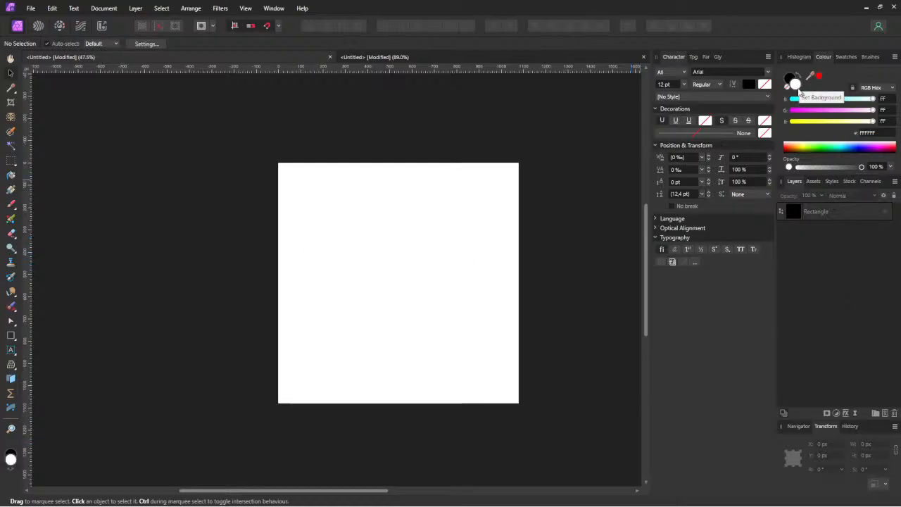
pyautogui.click(799, 92)
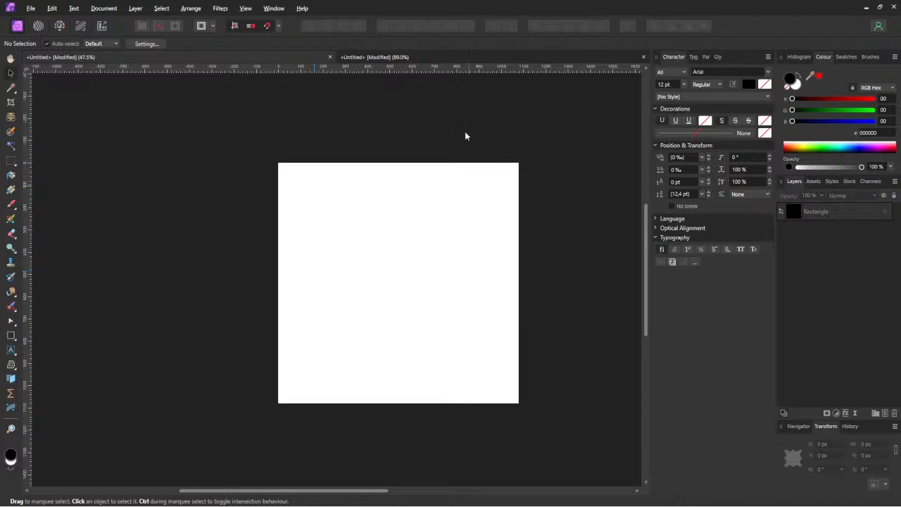
pyautogui.click(885, 414)
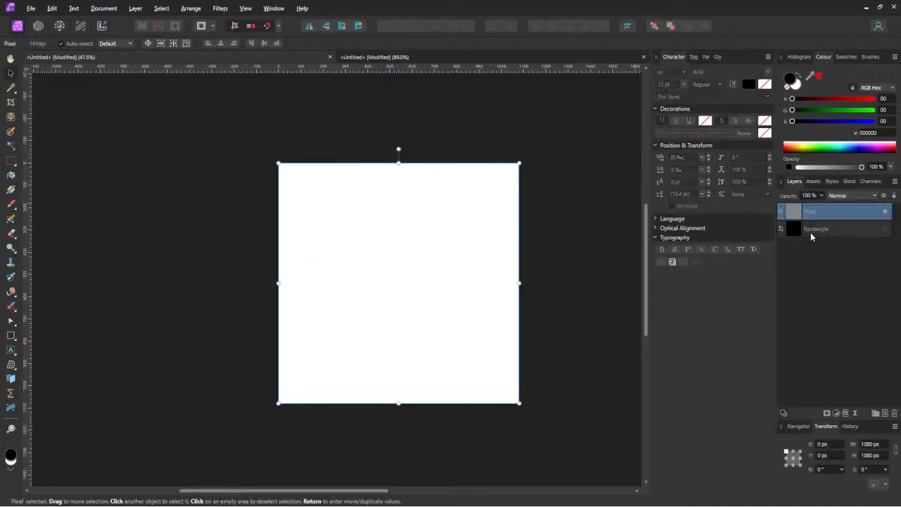
pyautogui.press('Delete')
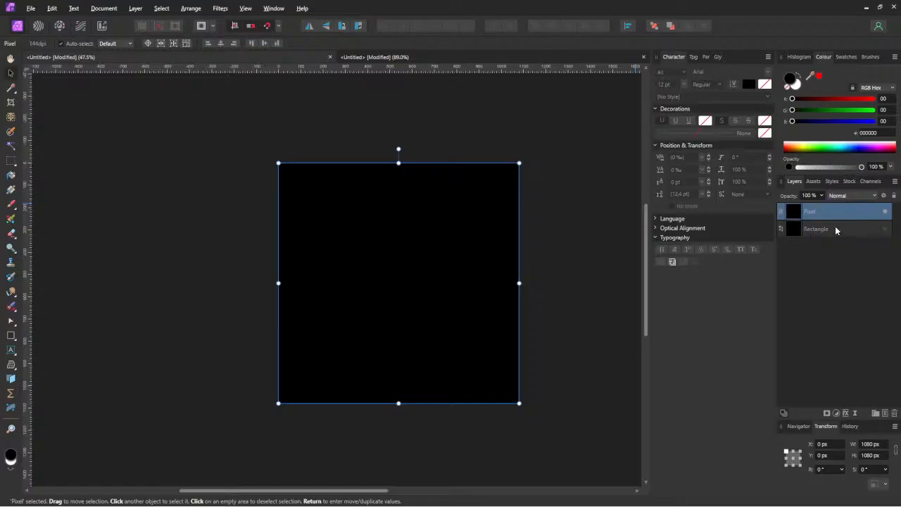
pyautogui.click(821, 231)
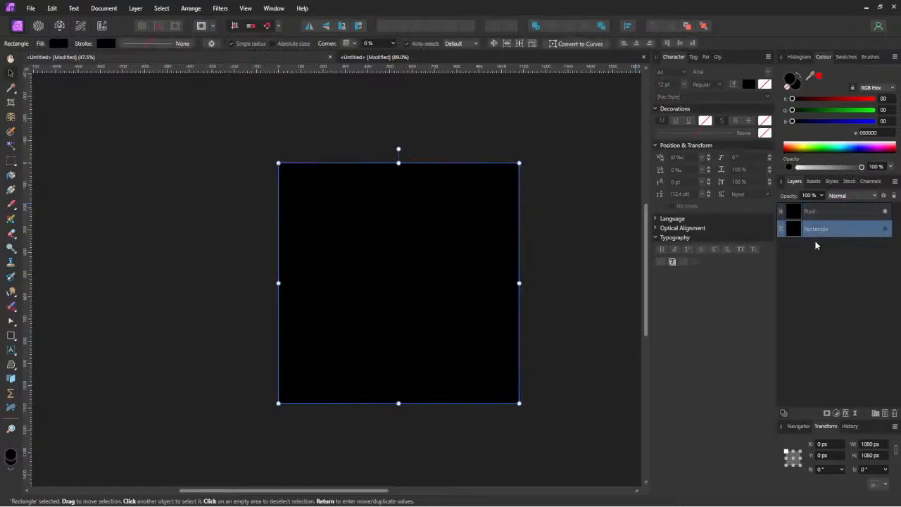
pyautogui.press('Delete')
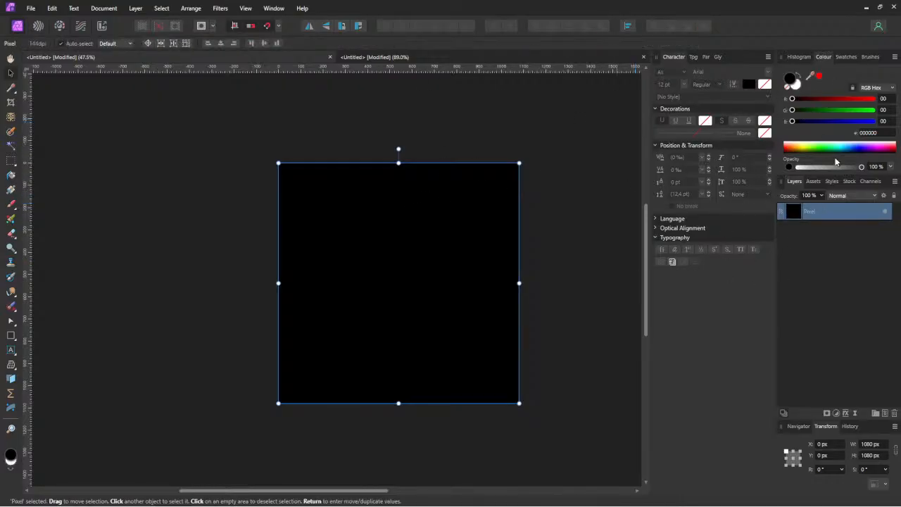
# - Deselect the black background layer, switch to Firefox, open pngwing.com and maximize the browser window with the bookmark backup prompt dismissed
pyautogui.click(310, 130)
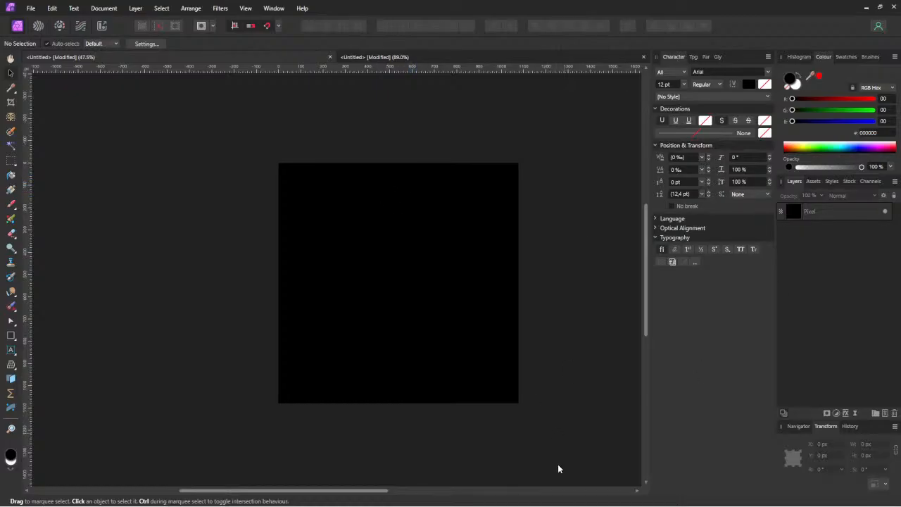
pyautogui.press('super')
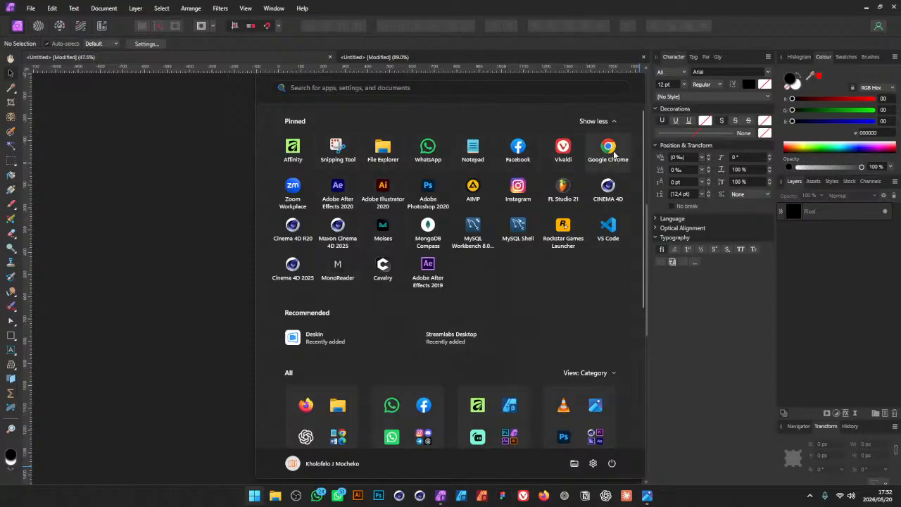
pyautogui.scroll(-3, 434, 314)
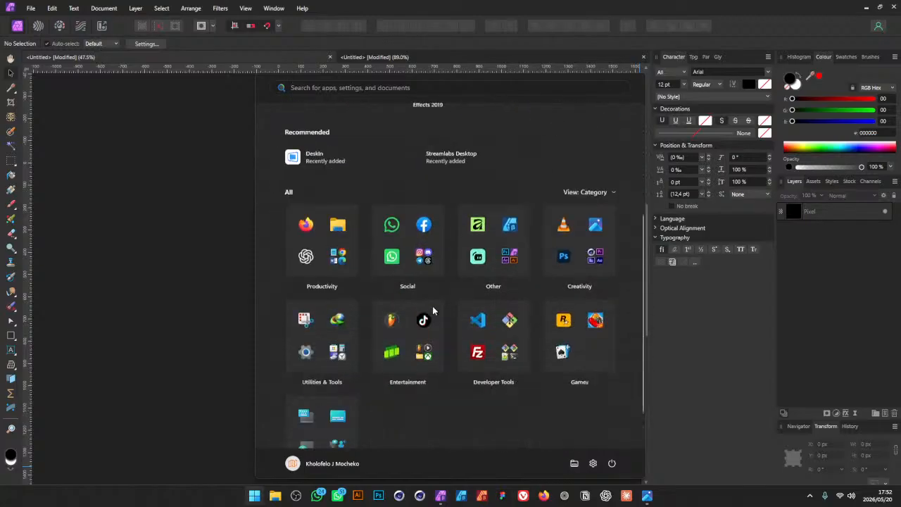
pyautogui.press('Escape')
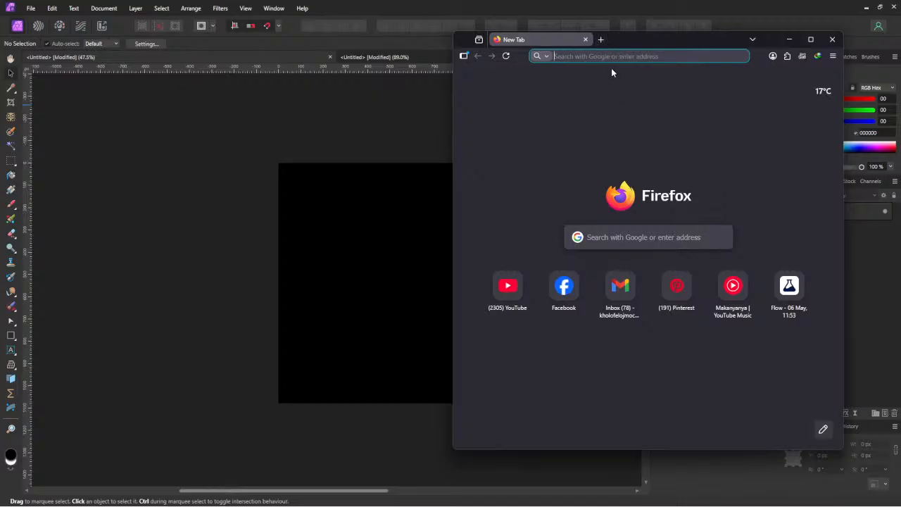
pyautogui.write('pngwing.com/')
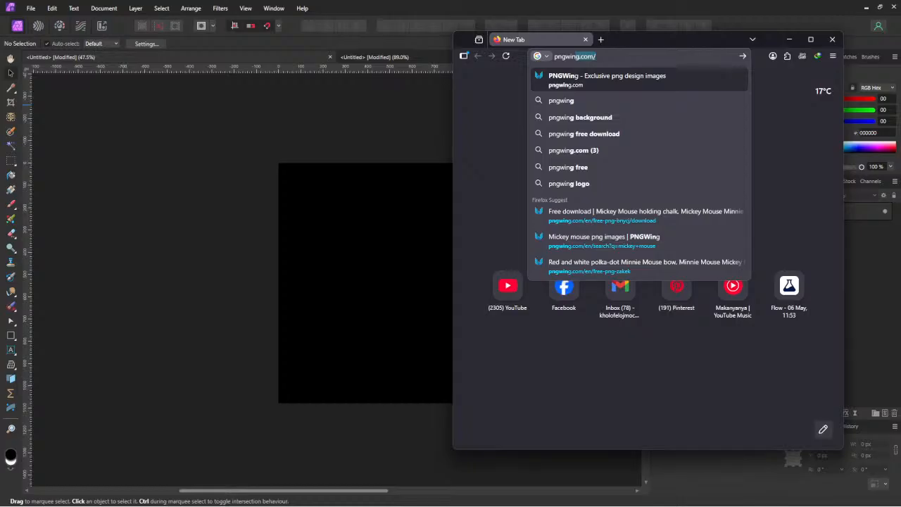
pyautogui.press('Return')
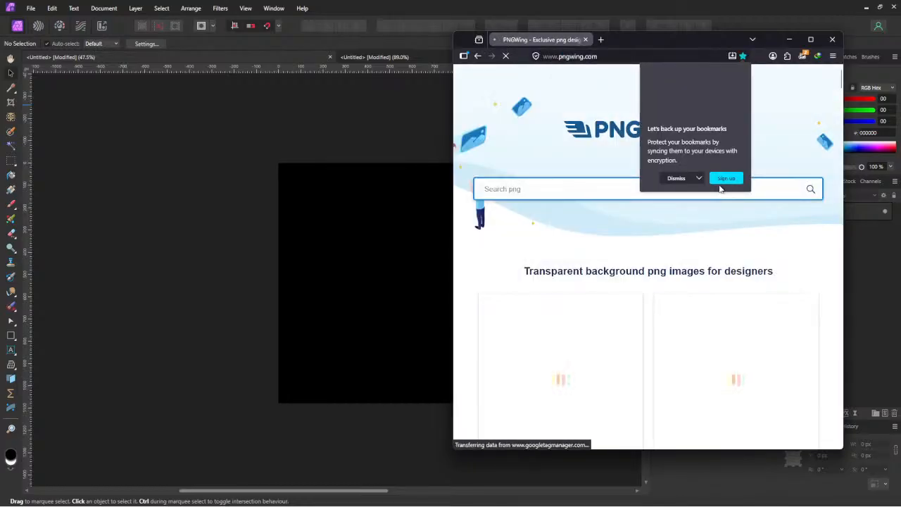
pyautogui.click(676, 179)
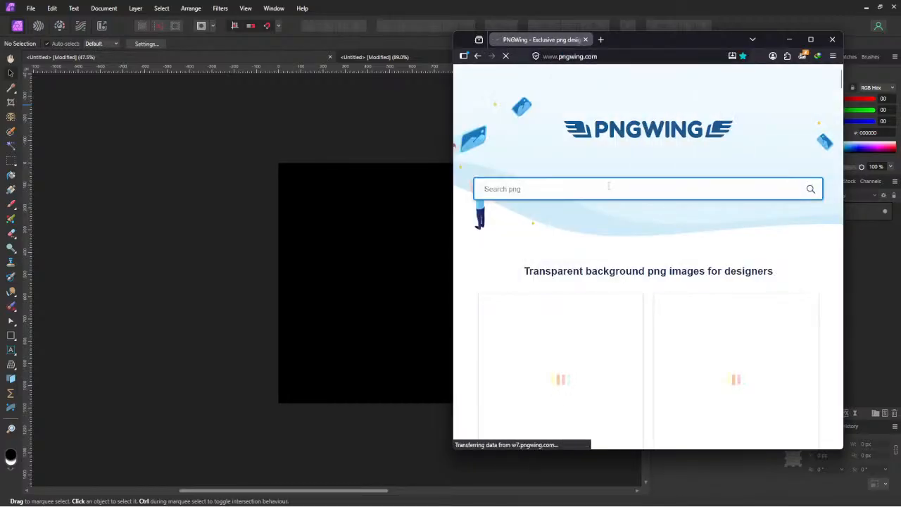
pyautogui.click(810, 39)
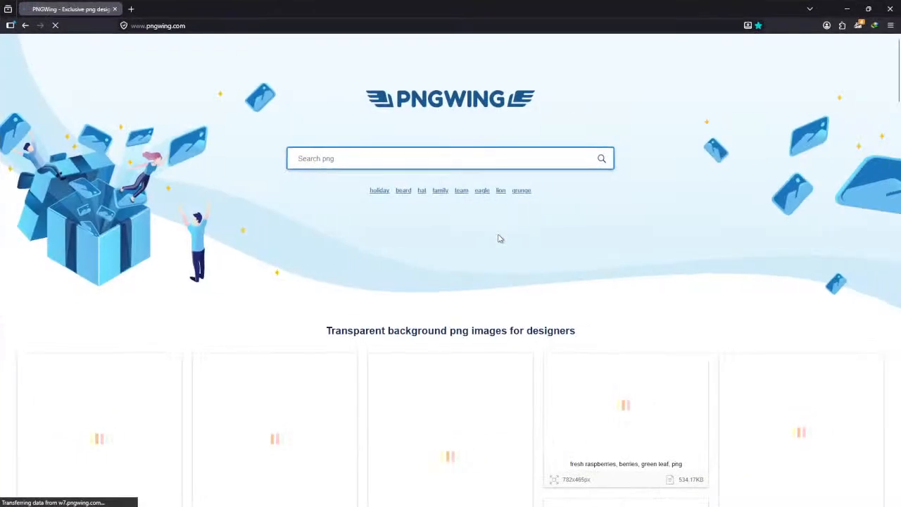
# - Search PNGWing for "brush strokes"
pyautogui.click(457, 151)
pyautogui.write('b')
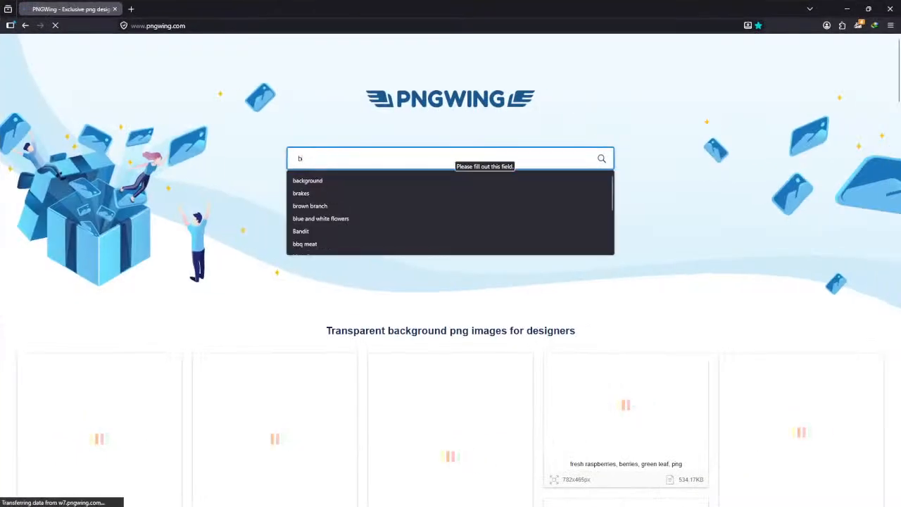
pyautogui.write('rush strokes')
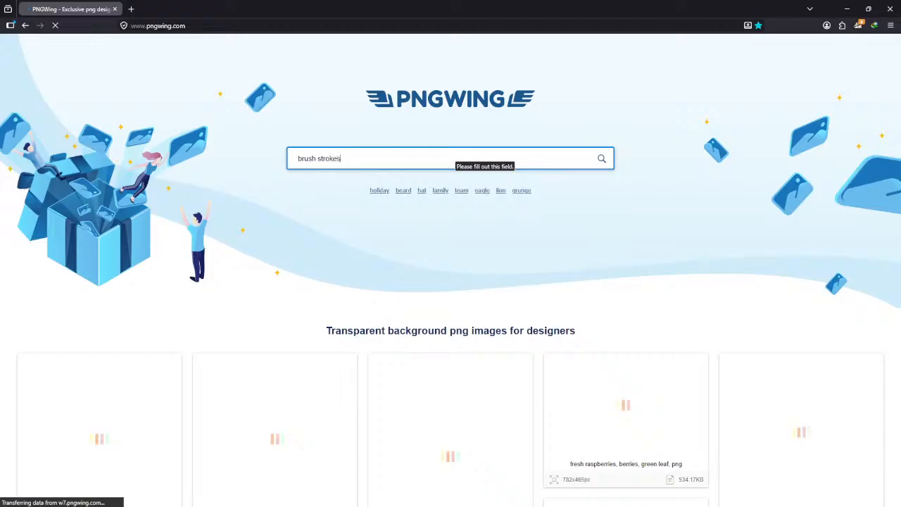
pyautogui.press('Return')
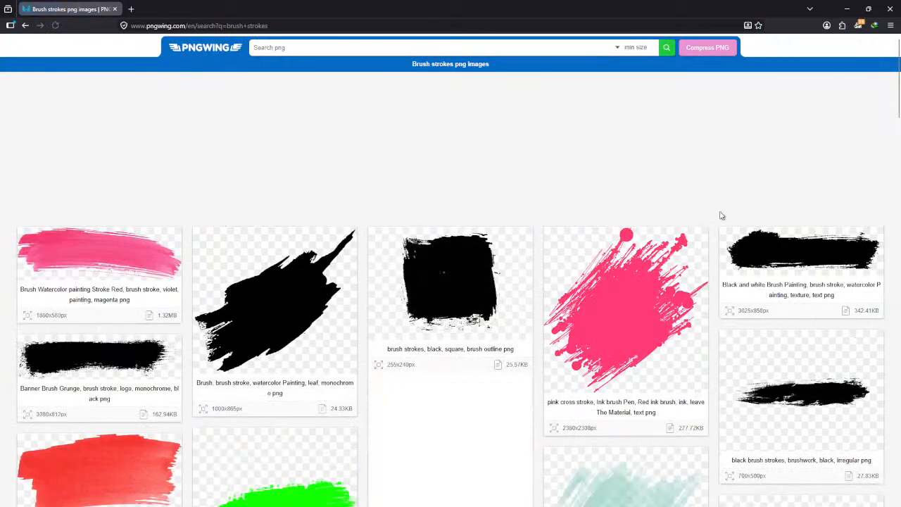
# - Open the irregular black stroke, the diagonal black watercolor stroke and the magenta watercolor stroke results in separate new tabs
pyautogui.rightClick(768, 405)
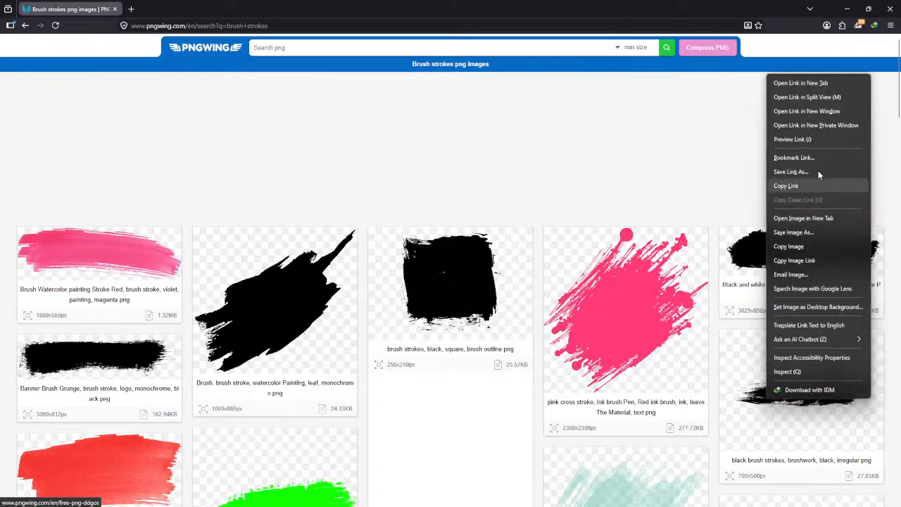
pyautogui.click(818, 82)
pyautogui.rightClick(269, 301)
pyautogui.click(310, 9)
pyautogui.scroll(-3, 338, 243)
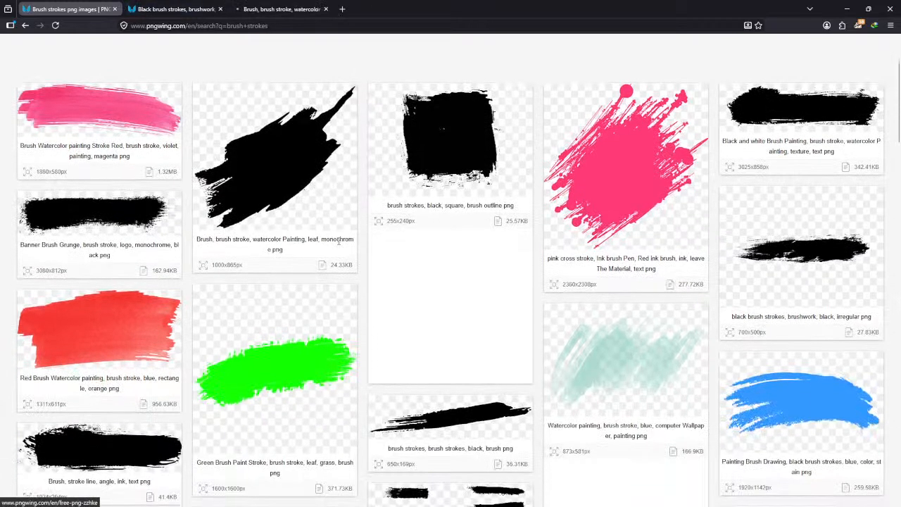
pyautogui.rightClick(113, 100)
pyautogui.click(158, 110)
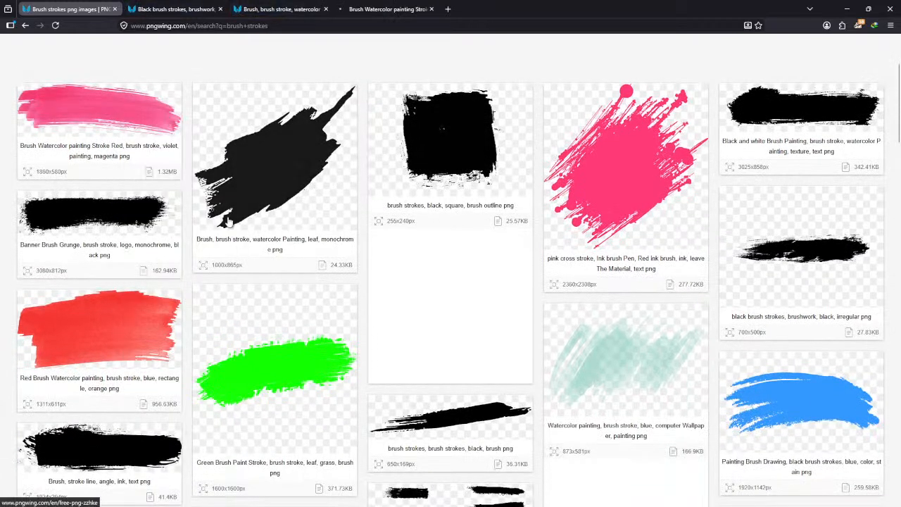
# - Open the thin slanted black brush stroke (650x169px) and the pink cross stroke results in new tabs
pyautogui.scroll(-3, 240, 234)
pyautogui.scroll(-2, 241, 234)
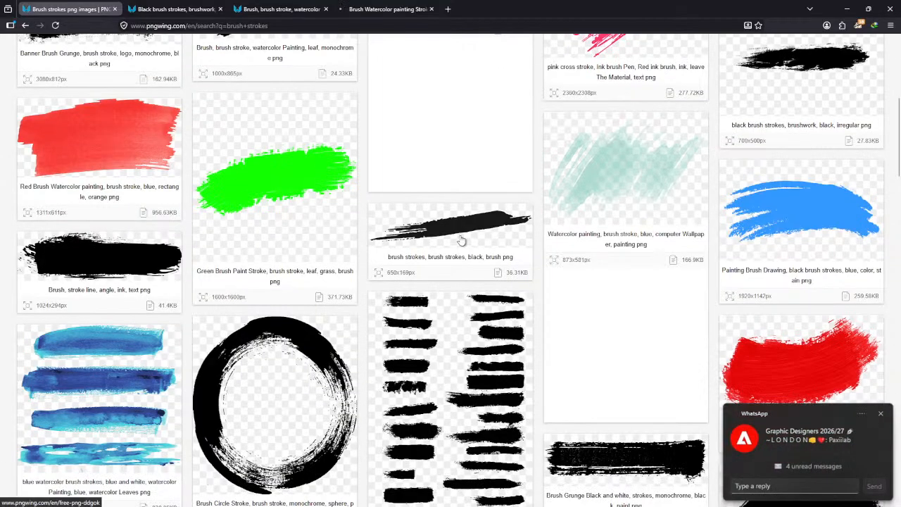
pyautogui.rightClick(460, 239)
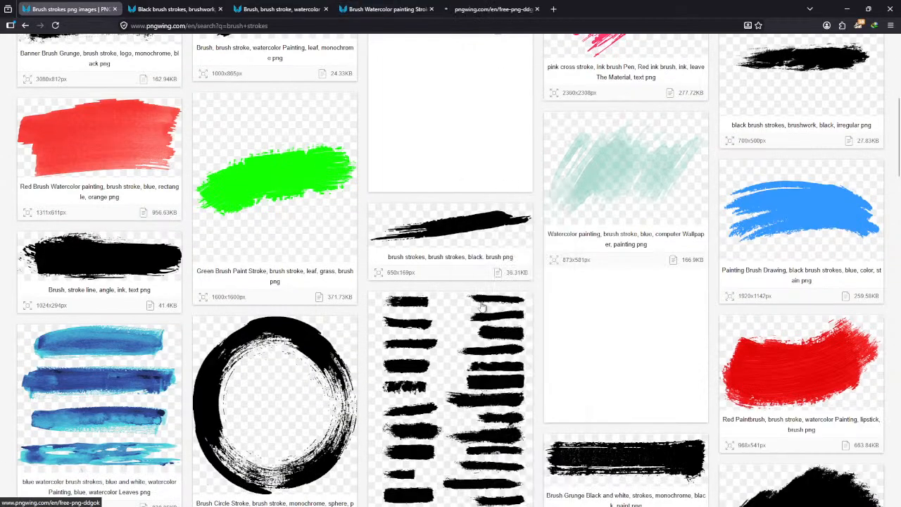
pyautogui.click(500, 190)
pyautogui.scroll(-3, 486, 317)
pyautogui.scroll(6, 518, 214)
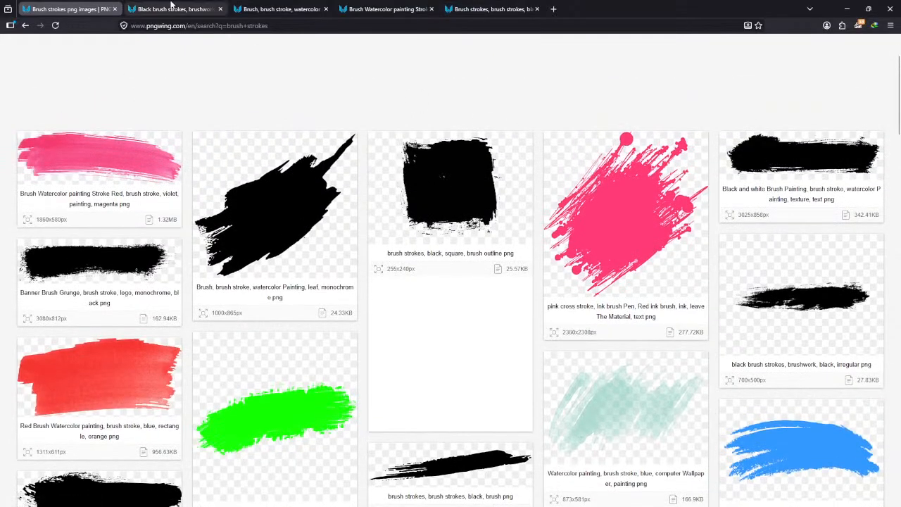
pyautogui.click(623, 211)
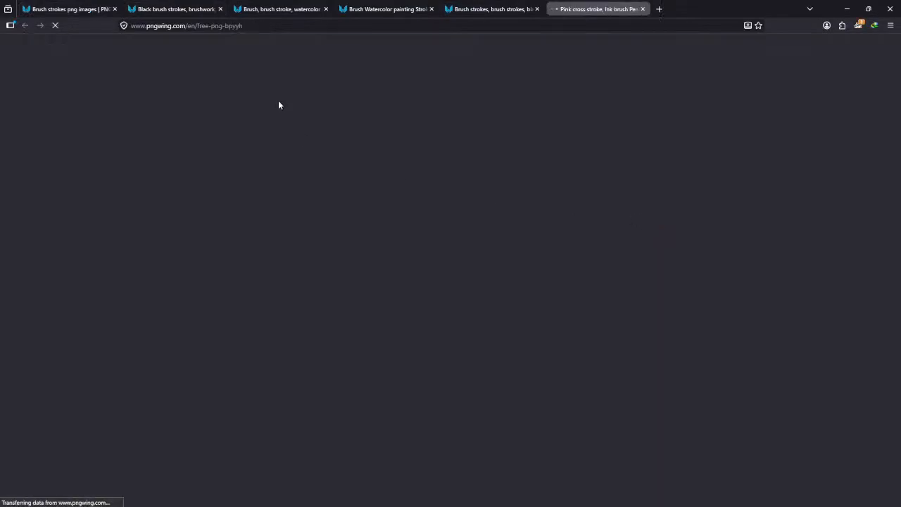
# - Start the download of the pink cross stroke PNG and complete its character-order verification challenge
pyautogui.scroll(-6, 493, 155)
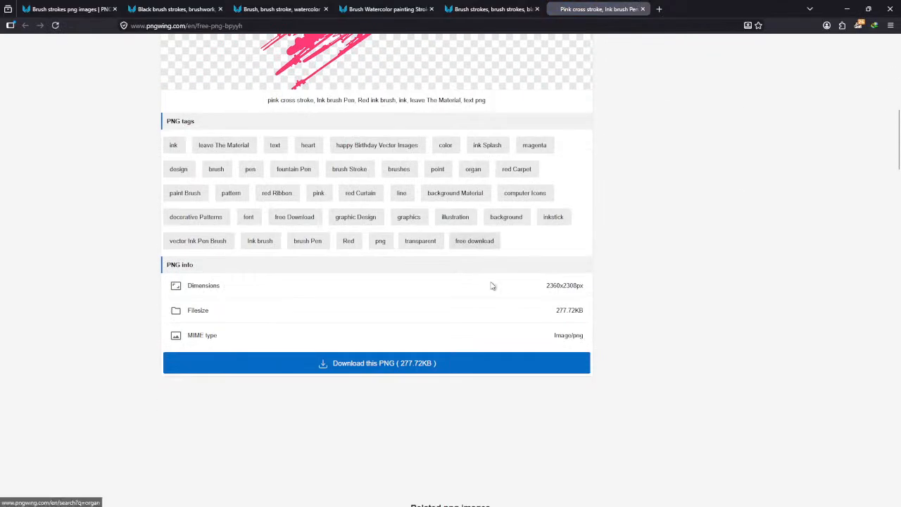
pyautogui.click(388, 367)
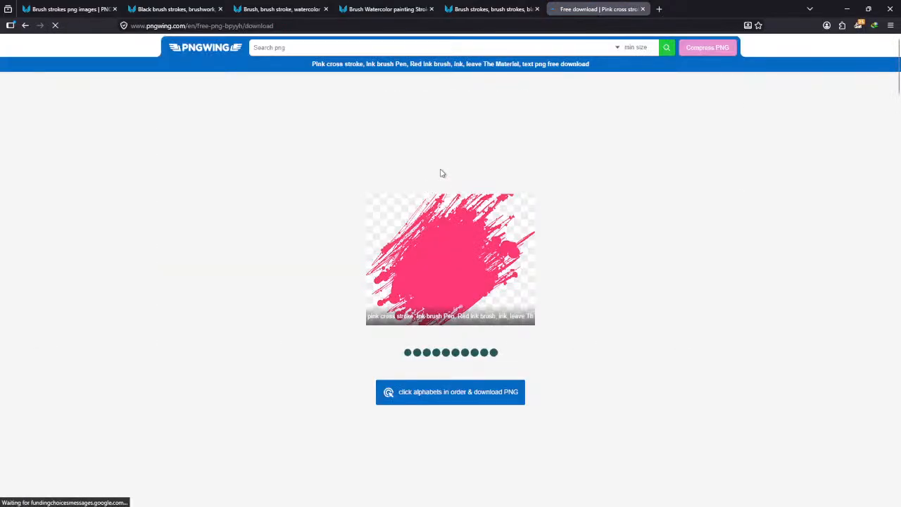
pyautogui.click(465, 398)
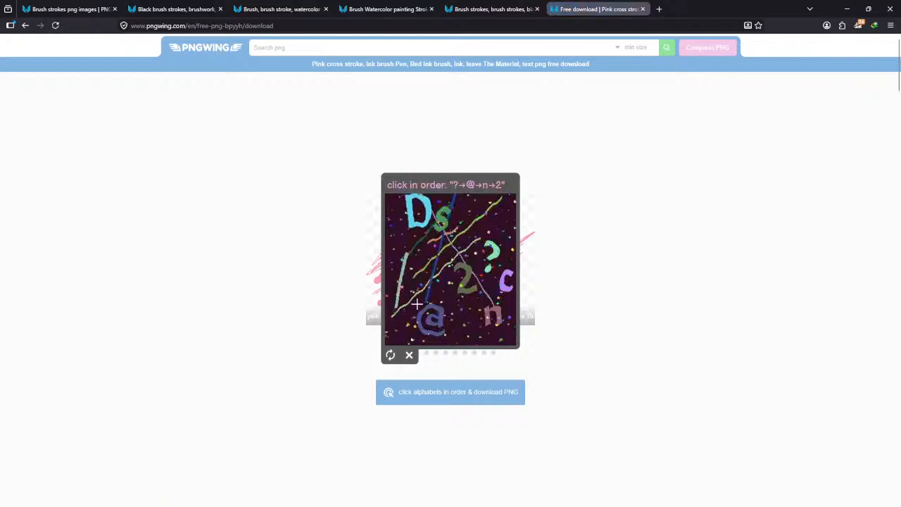
pyautogui.click(492, 254)
pyautogui.click(434, 320)
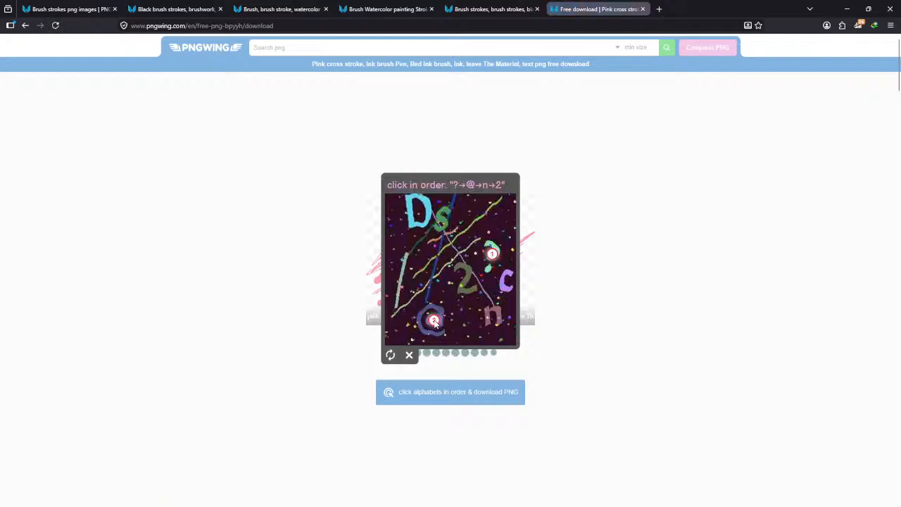
pyautogui.click(494, 315)
pyautogui.click(468, 275)
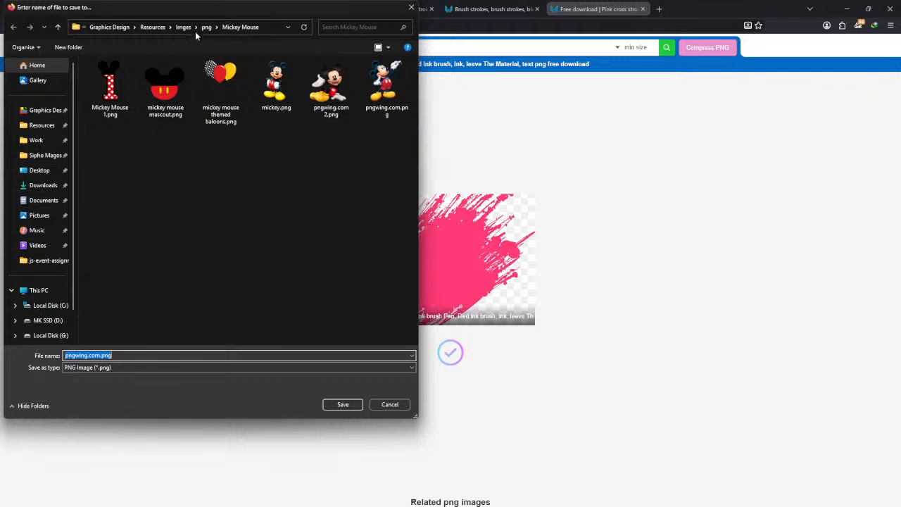
# - Create a new folder named "brush strokes" inside the png resources folder
pyautogui.click(204, 28)
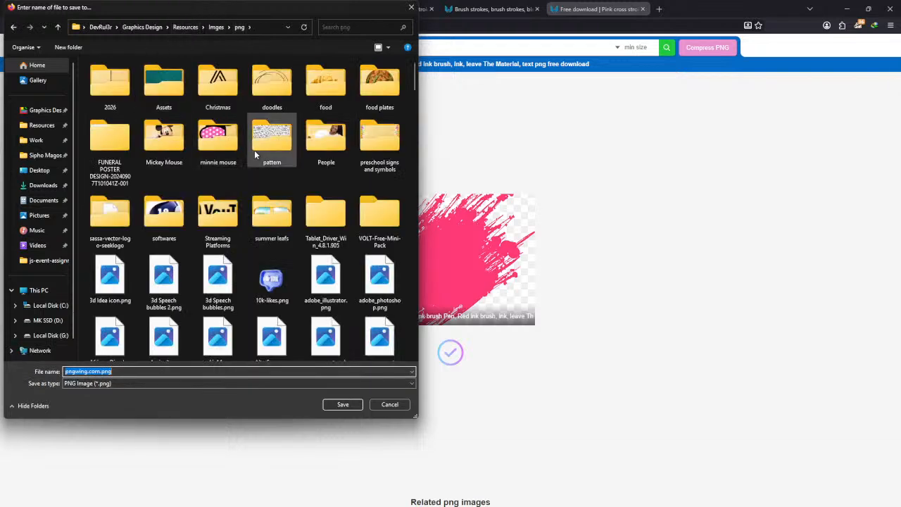
pyautogui.click(83, 47)
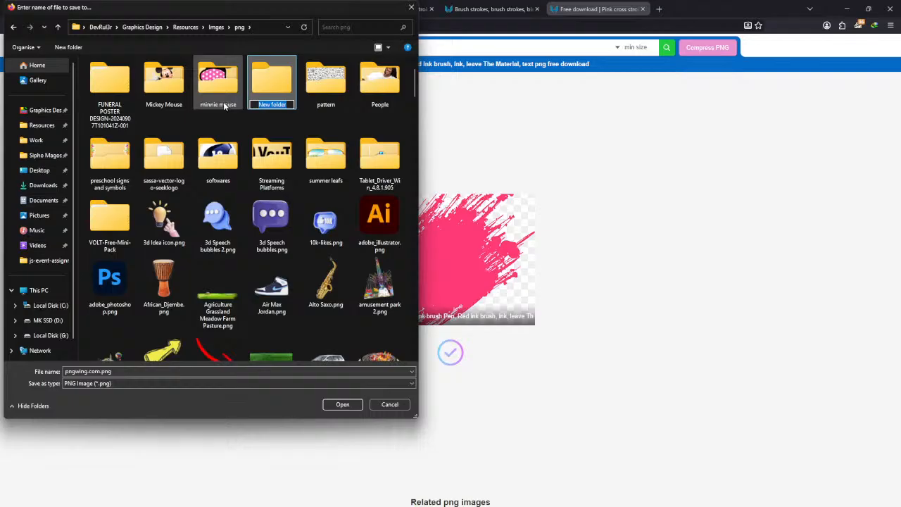
pyautogui.write('brush strokes')
pyautogui.press('Return')
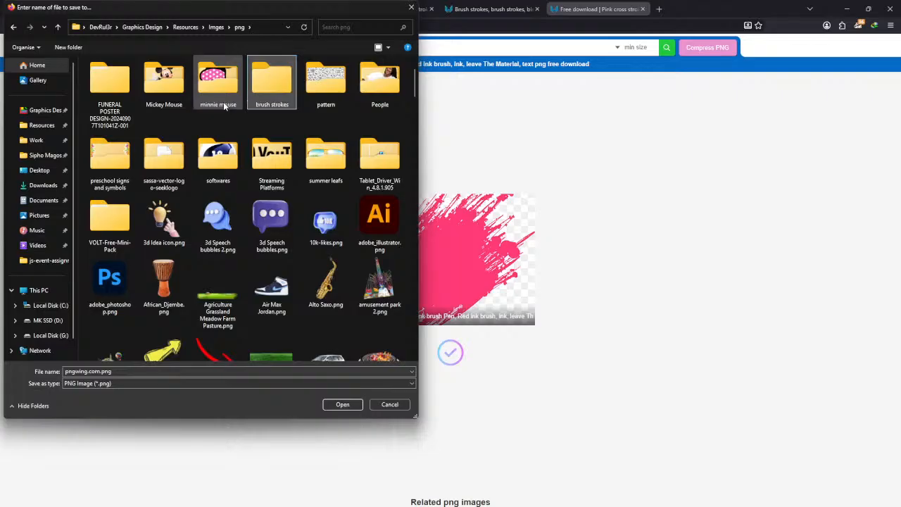
# - Save the pink cross stroke PNG in the brush strokes folder as "brush stroke 1"
pyautogui.doubleClick(218, 83)
pyautogui.click(139, 357)
pyautogui.write('brush stroke 1')
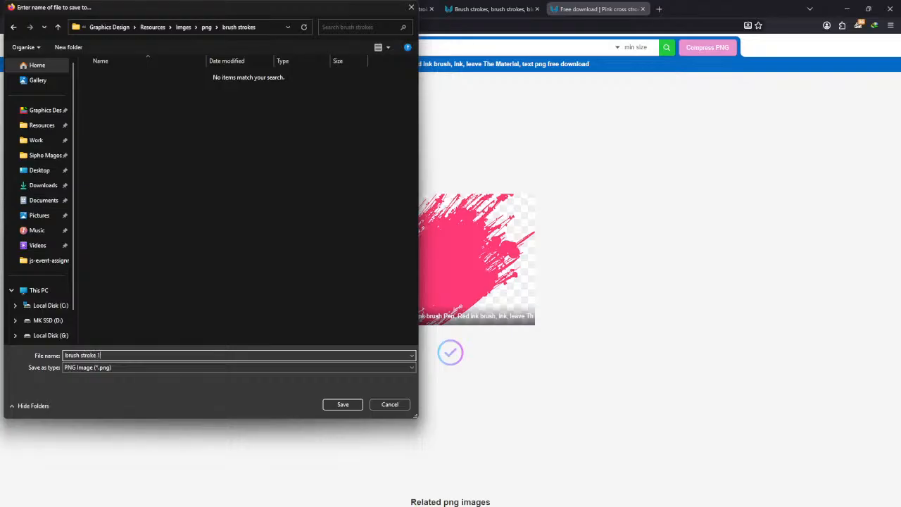
pyautogui.press('Return')
# - Save the thin black brush stroke PNG in the brush strokes folder as "brush stroke 2png"
pyautogui.click(493, 9)
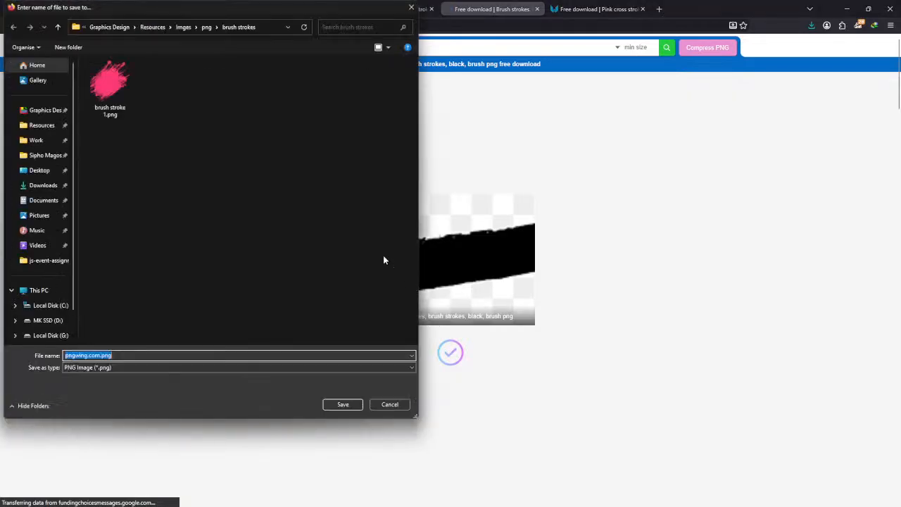
pyautogui.click(113, 87)
pyautogui.click(103, 355)
pyautogui.click(102, 354)
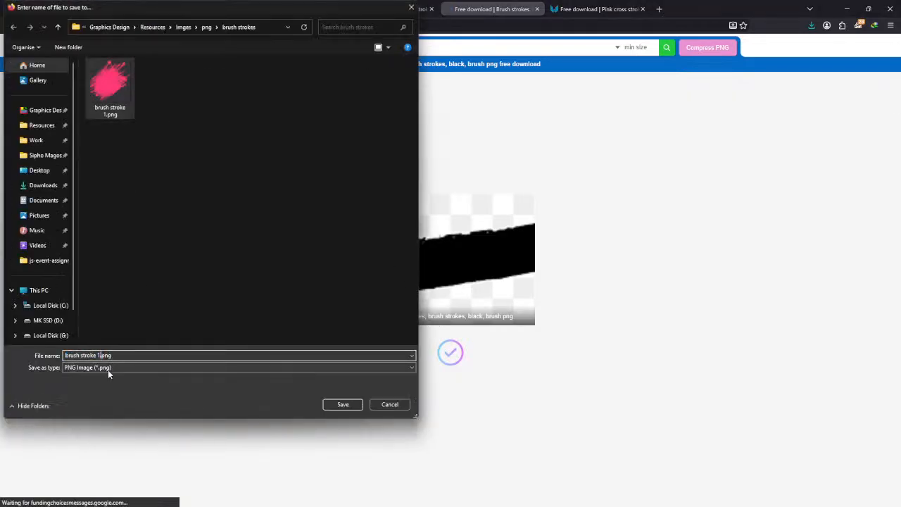
pyautogui.press('Delete')
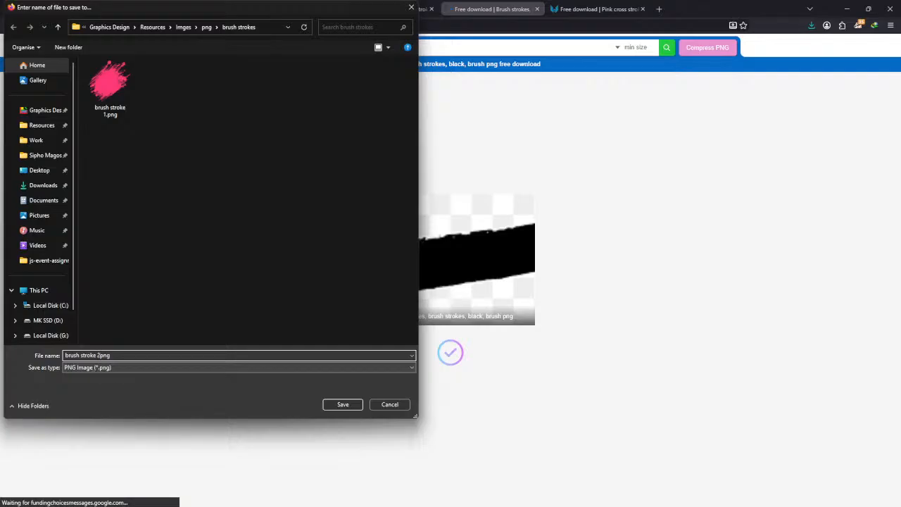
pyautogui.press('Return')
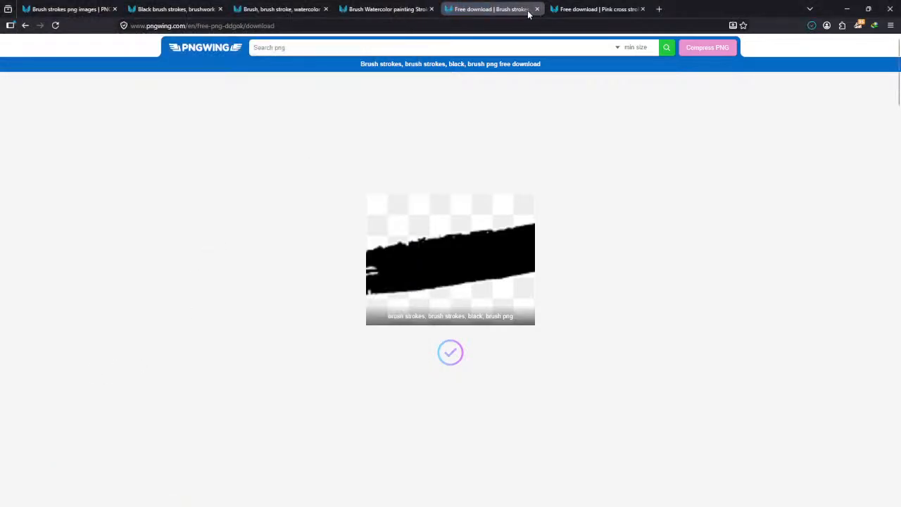
# - Close the tabs of the two saved strokes and start the download of the magenta watercolor stroke PNG
pyautogui.click(642, 9)
pyautogui.click(537, 9)
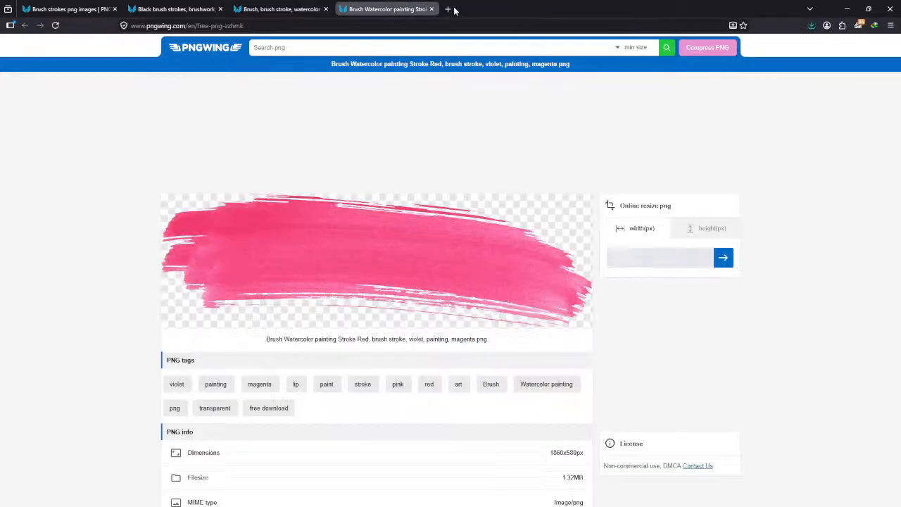
pyautogui.scroll(-4, 392, 300)
pyautogui.click(365, 202)
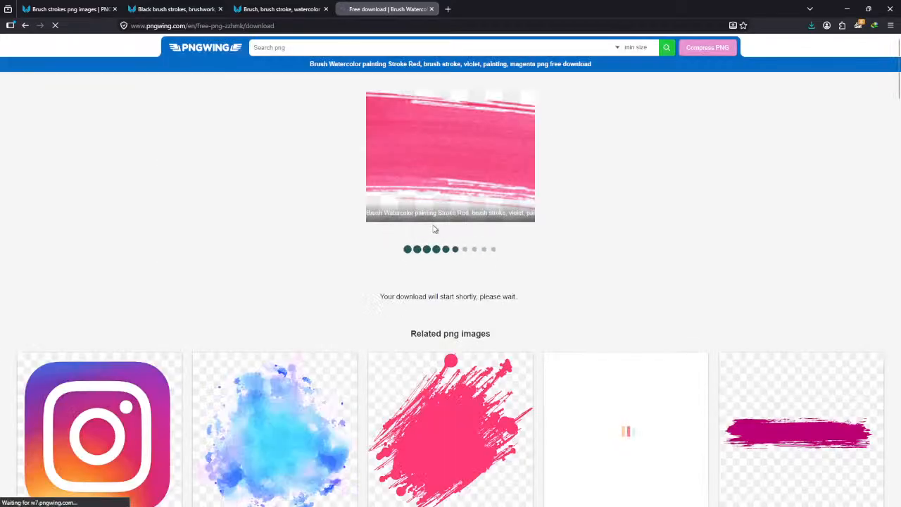
pyautogui.scroll(-2, 437, 235)
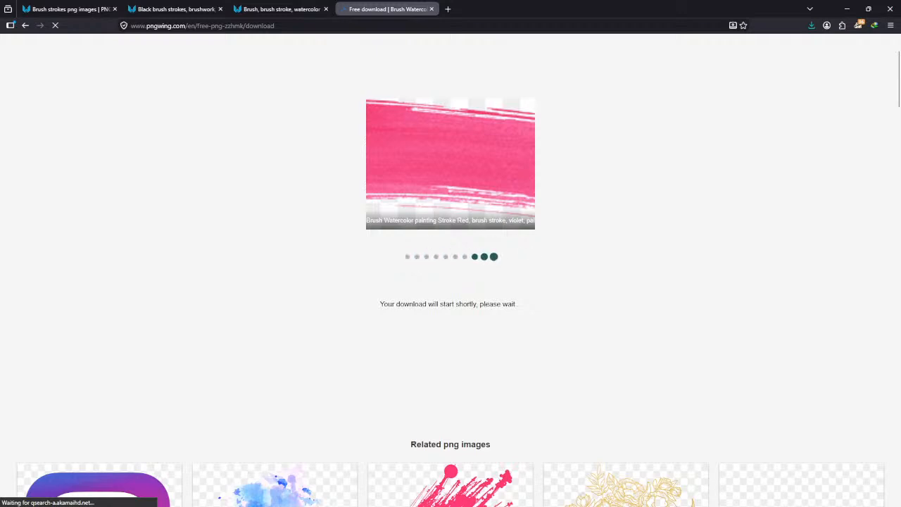
pyautogui.scroll(-3, 424, 247)
pyautogui.scroll(1, 420, 246)
pyautogui.scroll(-4, 420, 246)
pyautogui.scroll(2, 419, 243)
pyautogui.scroll(-5, 420, 245)
pyautogui.scroll(9, 416, 230)
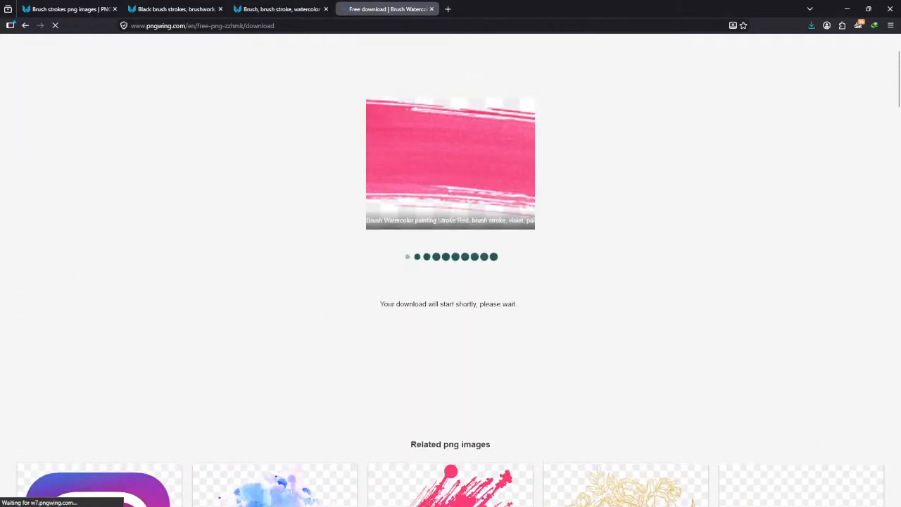
# - Save the magenta watercolor stroke PNG in the brush strokes folder as "brush stroke 3"
pyautogui.scroll(1, 432, 213)
pyautogui.scroll(-2, 433, 211)
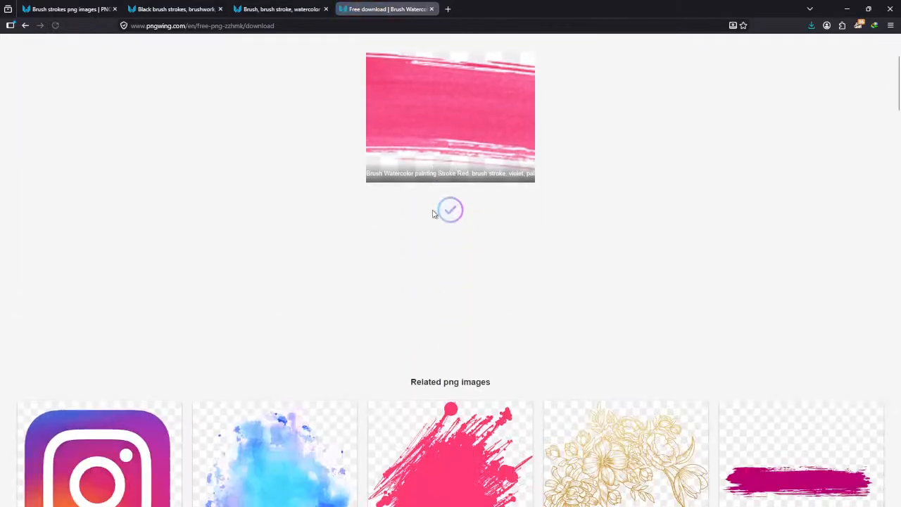
pyautogui.scroll(-1, 434, 213)
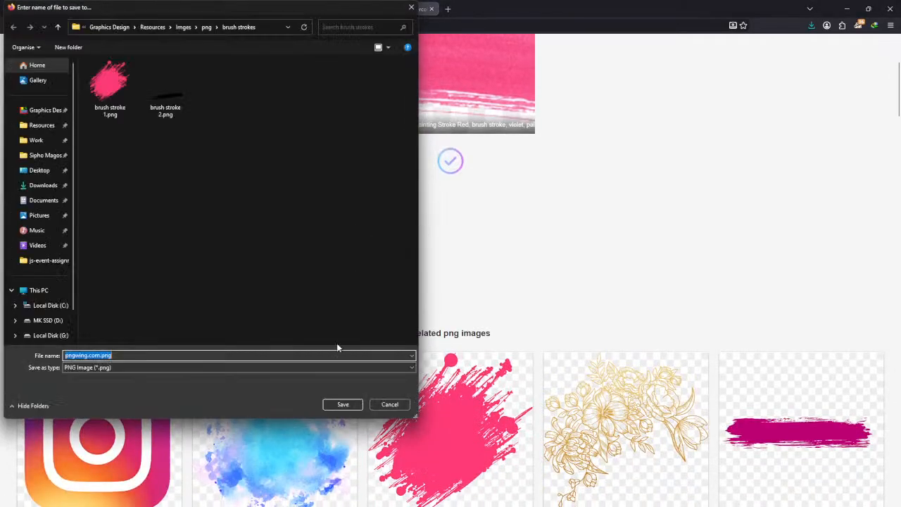
pyautogui.click(163, 92)
pyautogui.click(99, 356)
pyautogui.click(98, 355)
pyautogui.press('Delete')
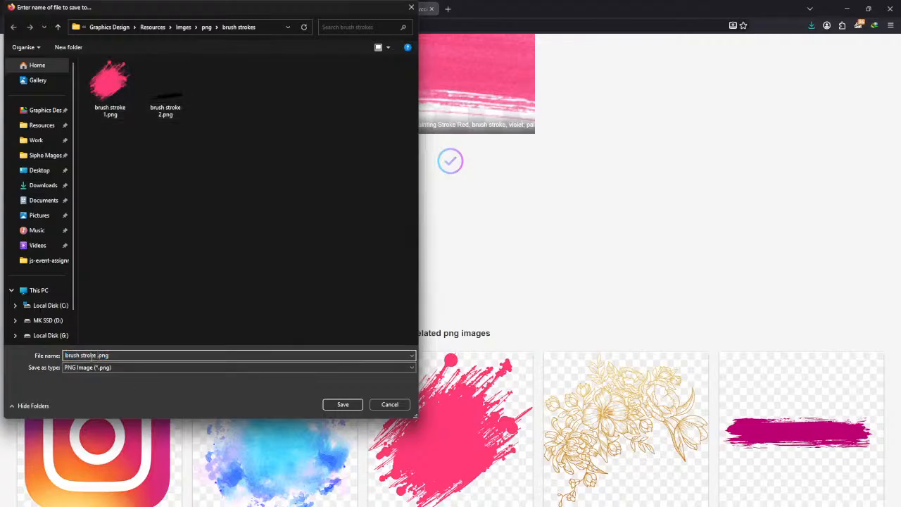
pyautogui.press('super+v')
pyautogui.press('Return')
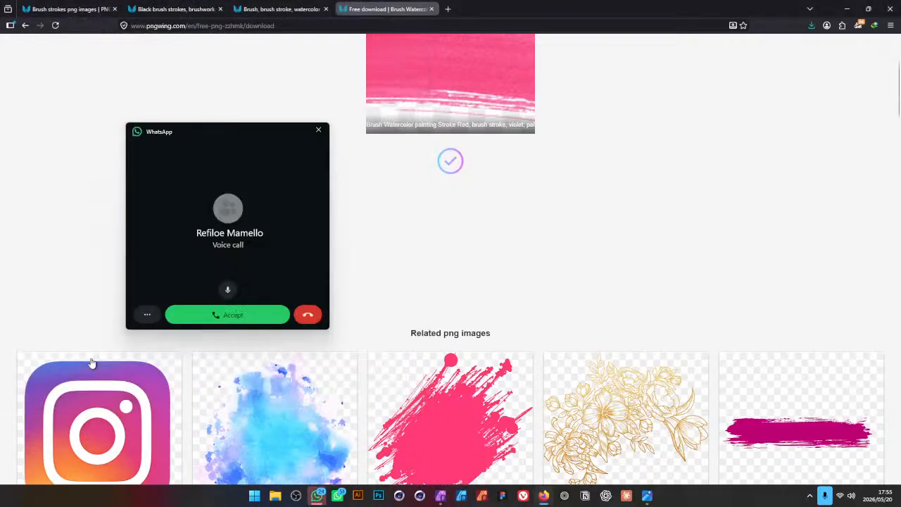
# - Dismiss the incoming call and message pop-ups and turn on Do not disturb for Windows notifications
pyautogui.moveTo(226, 130); pyautogui.dragTo(567, 152)
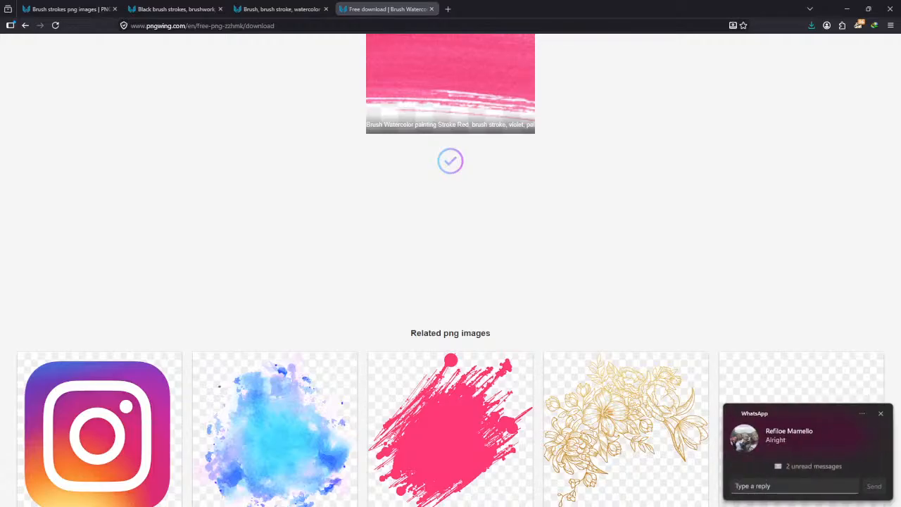
pyautogui.click(881, 413)
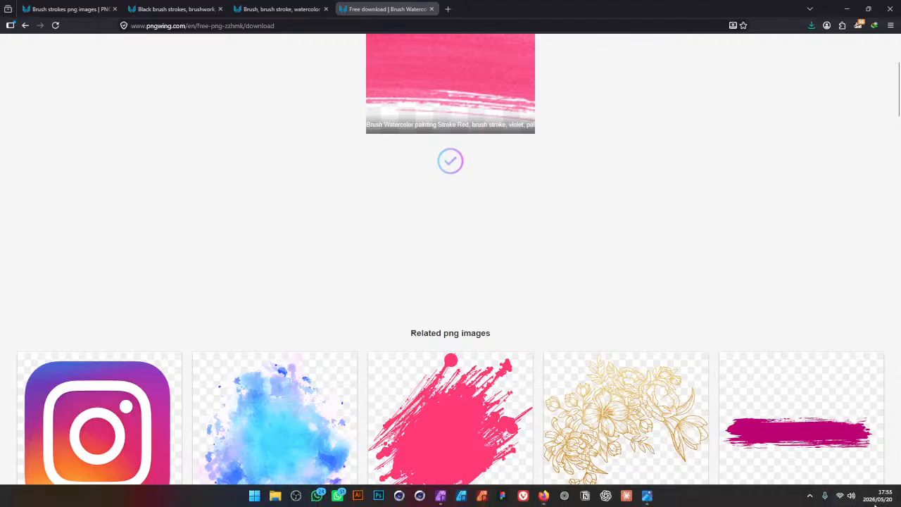
pyautogui.click(876, 500)
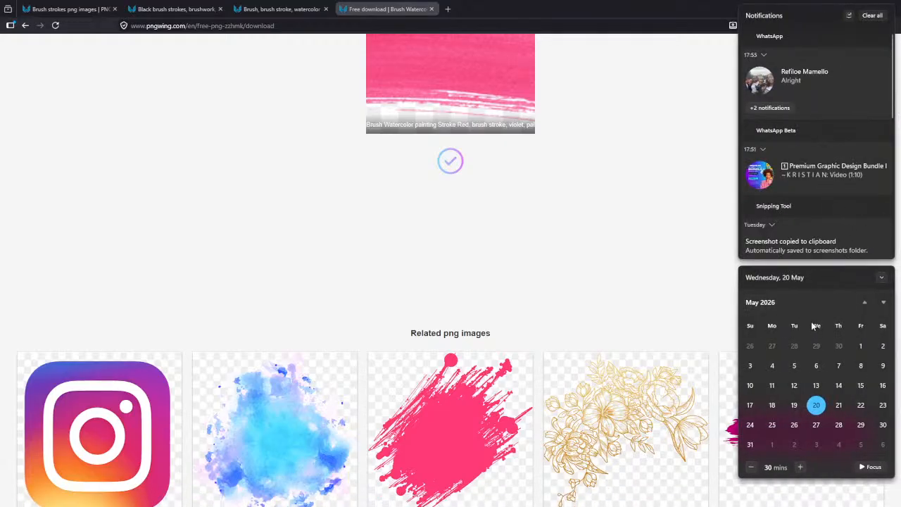
pyautogui.click(849, 15)
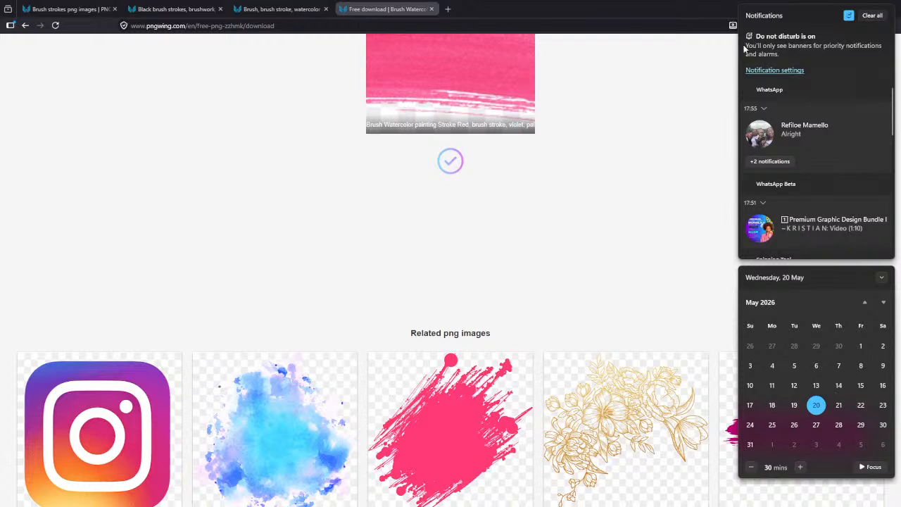
pyautogui.click(730, 7)
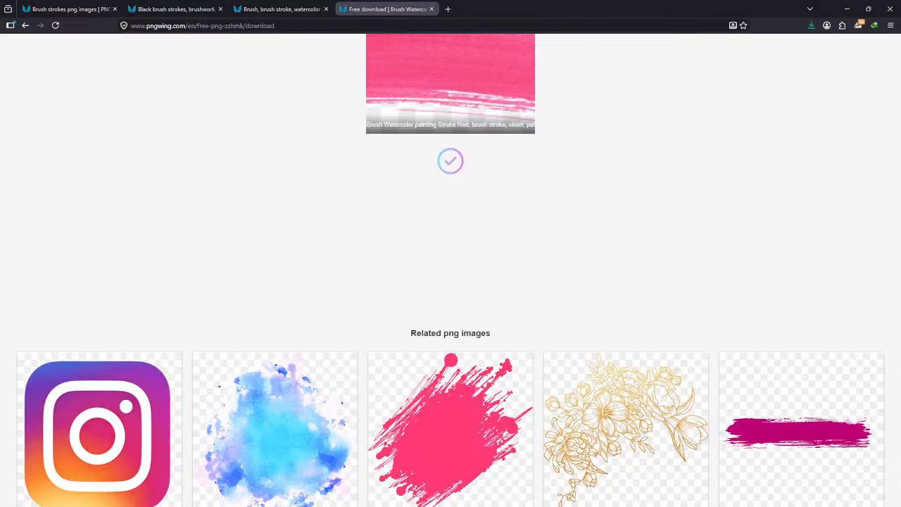
# - Close the saved stroke's tab and download the diagonal black brush stroke PNG, solving the letter-order check
pyautogui.scroll(3, 416, 218)
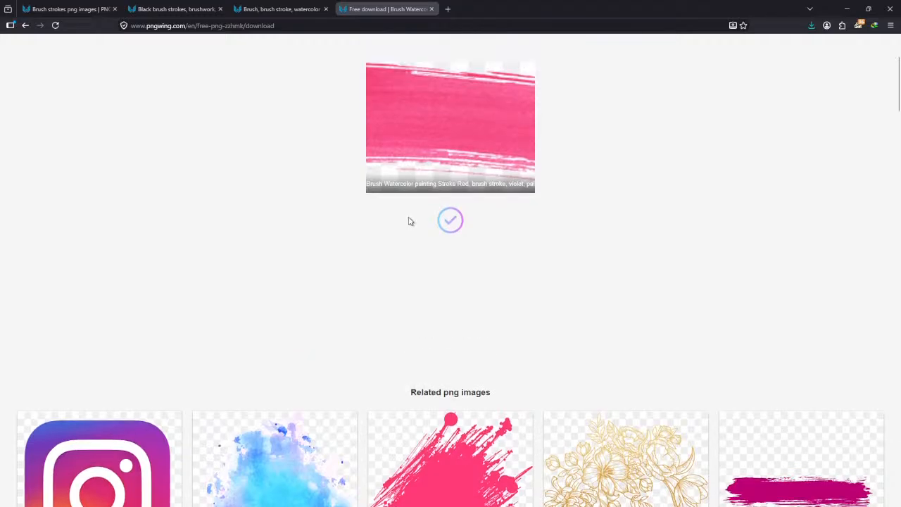
pyautogui.scroll(-1, 352, 127)
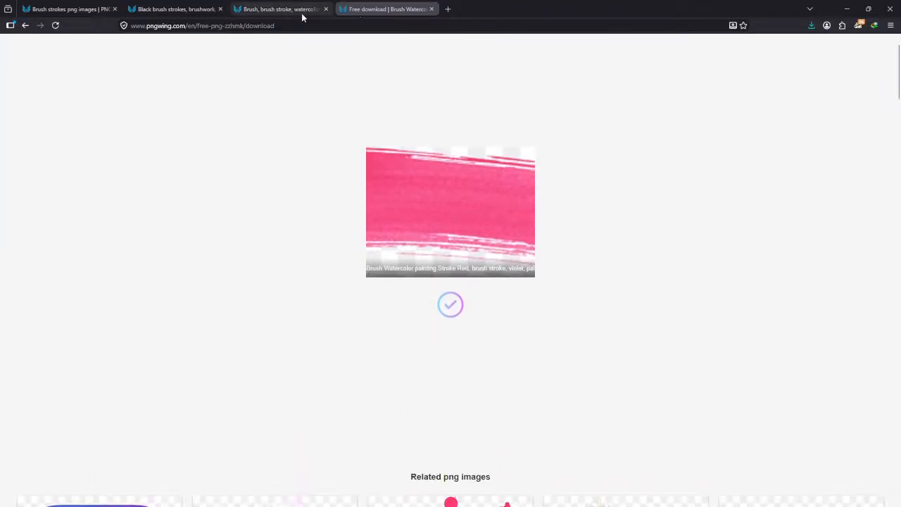
pyautogui.click(432, 9)
pyautogui.scroll(-5, 394, 251)
pyautogui.click(366, 411)
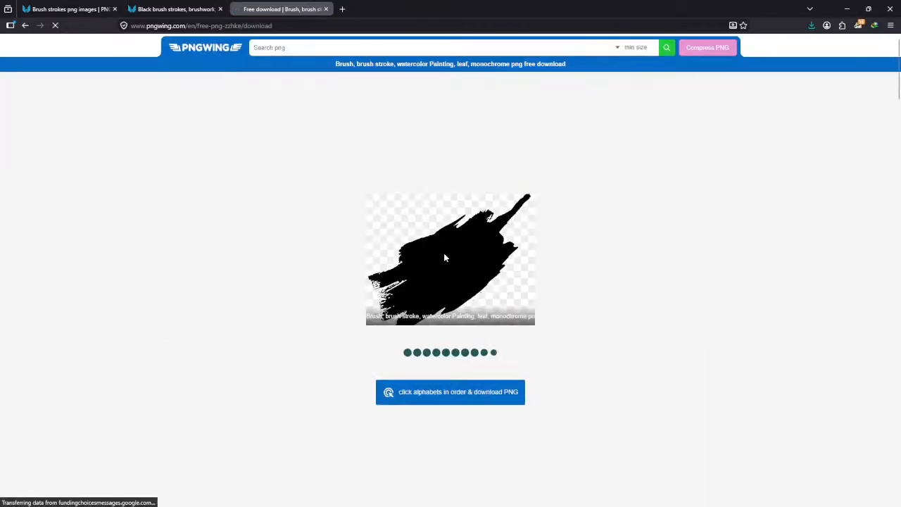
pyautogui.click(469, 397)
pyautogui.click(432, 219)
pyautogui.click(432, 308)
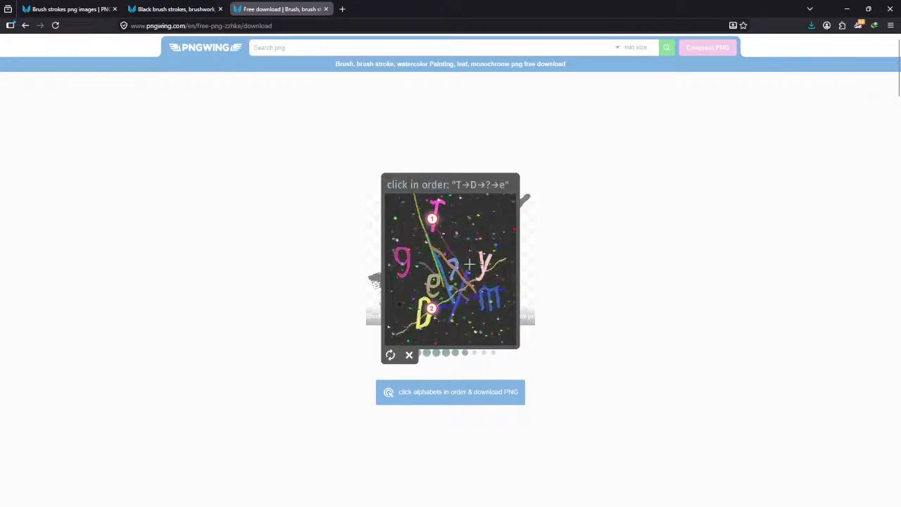
pyautogui.click(456, 263)
pyautogui.click(431, 284)
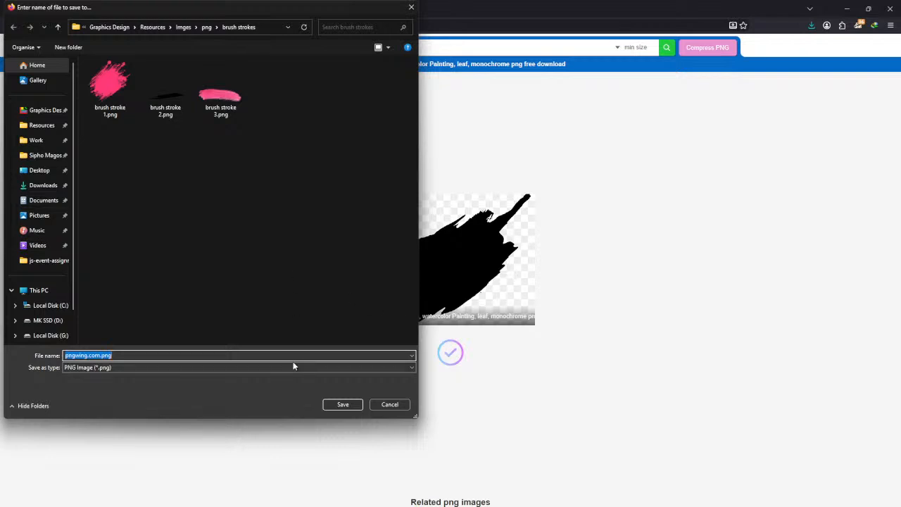
# - Save the diagonal black stroke PNG in the brush strokes folder as "brush stroke 4" and close the browser
pyautogui.click(220, 88)
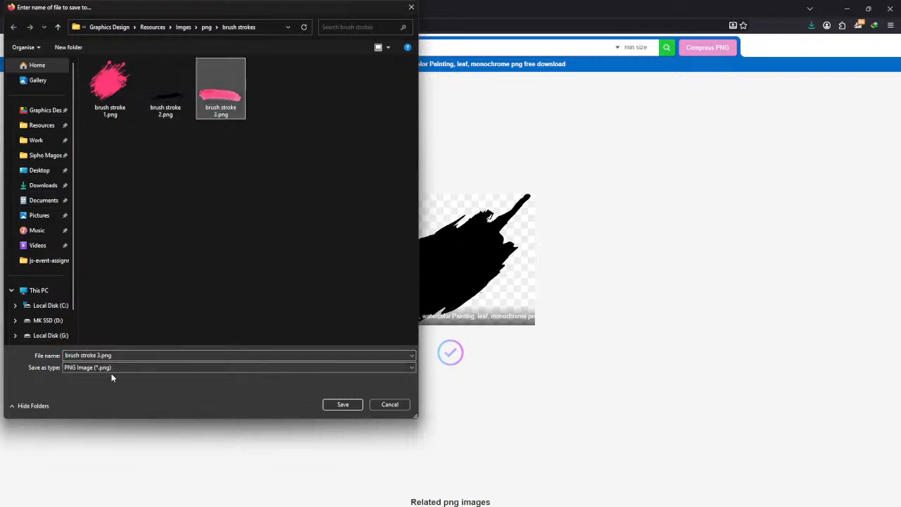
pyautogui.click(97, 356)
pyautogui.doubleClick(99, 356)
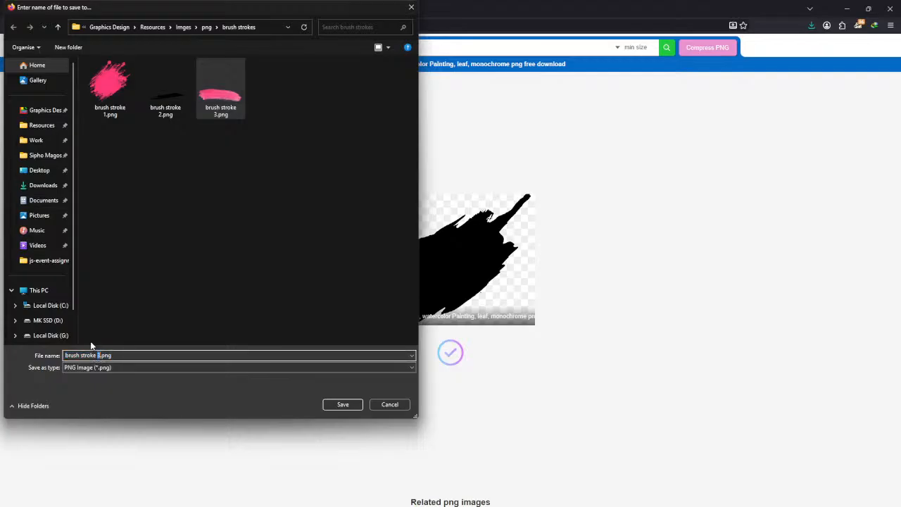
pyautogui.write('4')
pyautogui.press('Return')
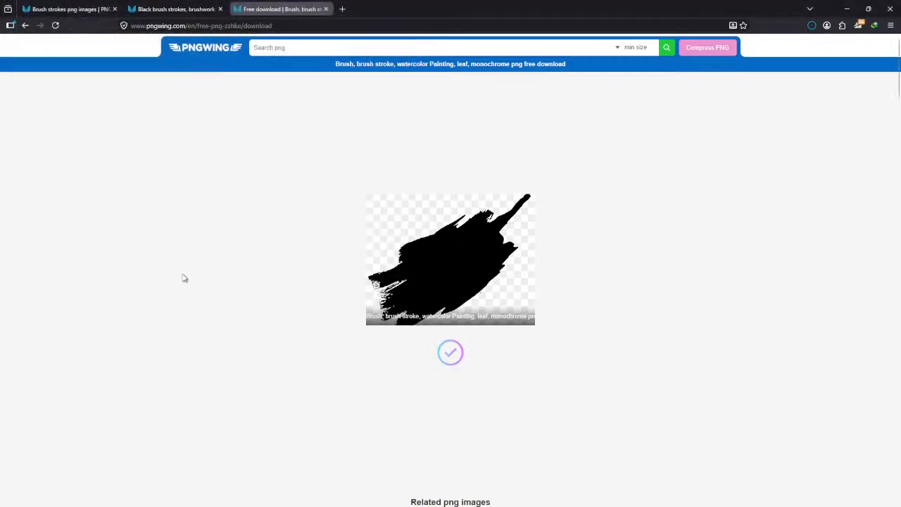
pyautogui.click(890, 9)
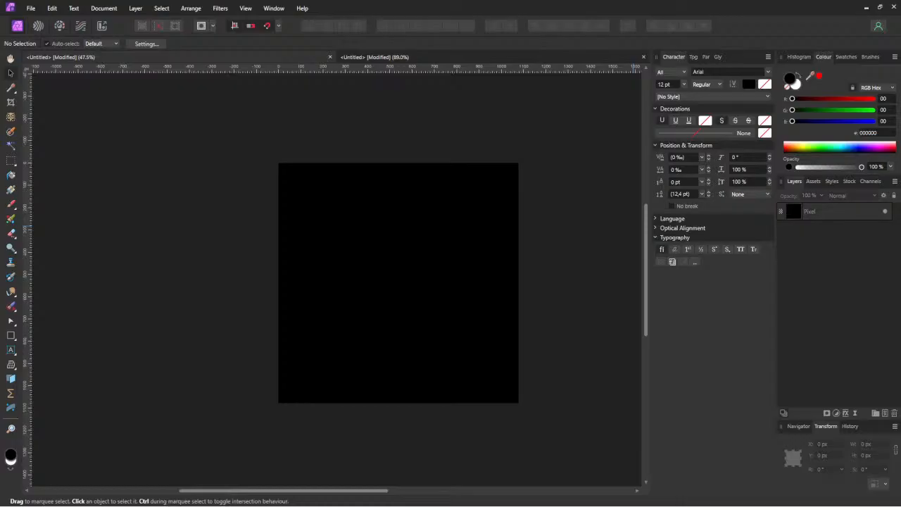
# - Place the four brush stroke PNGs on the black canvas scaled down together, with brush stroke 4 moved to the upper-left corner
pyautogui.moveTo(578, 209); pyautogui.dragTo(355, 249)
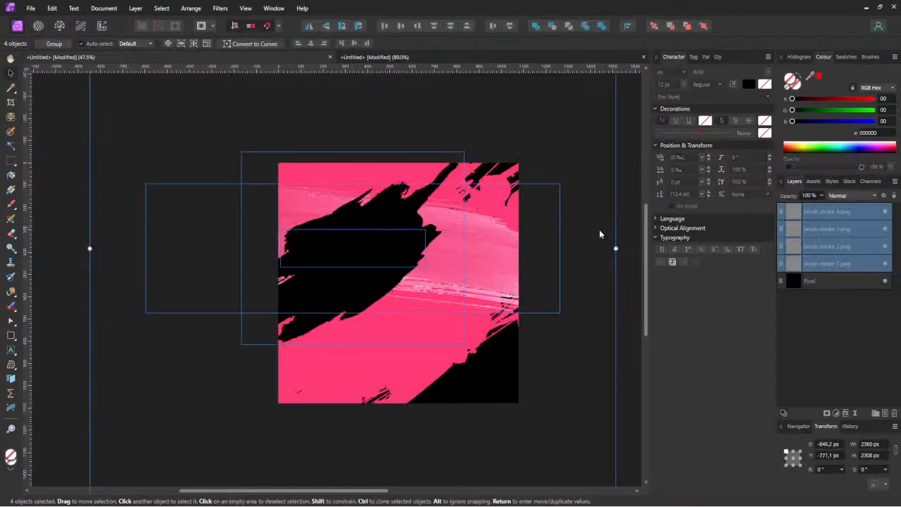
pyautogui.moveTo(616, 248)
pyautogui.mouseDown()
pyautogui.moveTo(391, 250)
pyautogui.moveTo(247, 279)
pyautogui.mouseUp()
pyautogui.moveTo(181, 240)
pyautogui.mouseDown()
pyautogui.moveTo(402, 240)
pyautogui.moveTo(408, 262)
pyautogui.moveTo(245, 176)
pyautogui.mouseUp()
pyautogui.click(525, 217)
pyautogui.scroll(2, 423, 284)
pyautogui.click(372, 267)
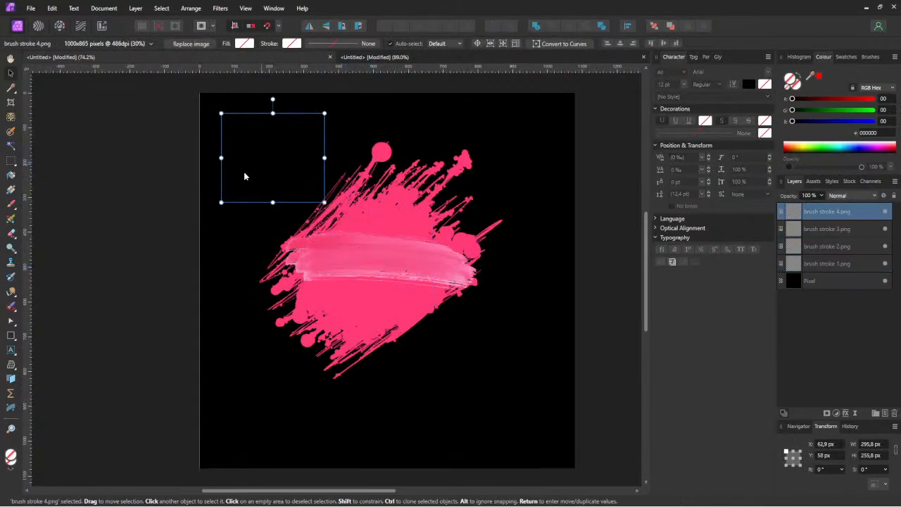
# - Move brush stroke 3 to the canvas's lower right and enlarge brush stroke 2 to about 738 x 192 px at the upper right
pyautogui.click(817, 231)
pyautogui.moveTo(389, 293); pyautogui.dragTo(477, 433)
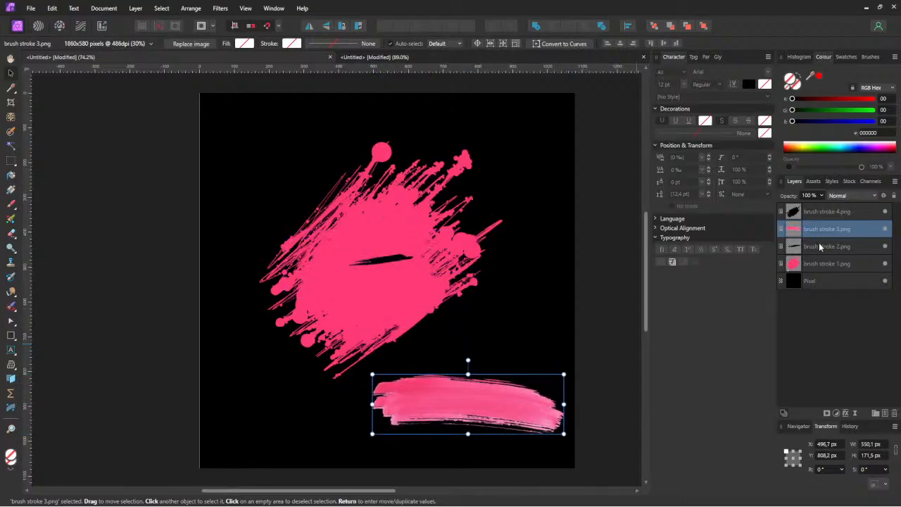
pyautogui.click(394, 262)
pyautogui.moveTo(414, 269)
pyautogui.mouseDown()
pyautogui.moveTo(616, 302)
pyautogui.moveTo(617, 333)
pyautogui.moveTo(603, 318)
pyautogui.mouseUp()
pyautogui.moveTo(514, 258); pyautogui.dragTo(567, 133)
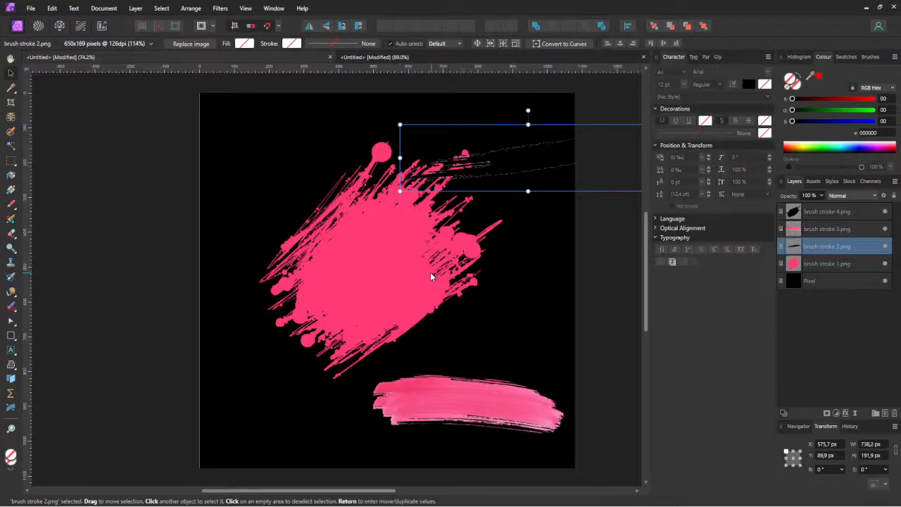
# - Shrink brush stroke 1 to about 396 x 387 px and move it to the canvas's right side above brush stroke 3
pyautogui.click(389, 274)
pyautogui.moveTo(389, 274); pyautogui.dragTo(411, 294)
pyautogui.moveTo(528, 161); pyautogui.dragTo(416, 267)
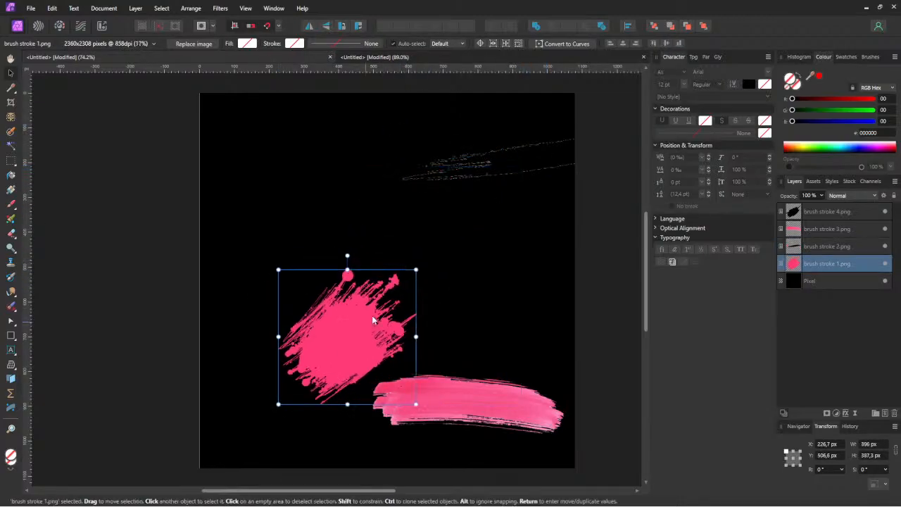
pyautogui.moveTo(366, 321); pyautogui.dragTo(519, 272)
# - Check the Bullo923 flyer's colours and add a Colour Overlay layer effect to brush stroke 1, opening its colour for editing
pyautogui.click(409, 58)
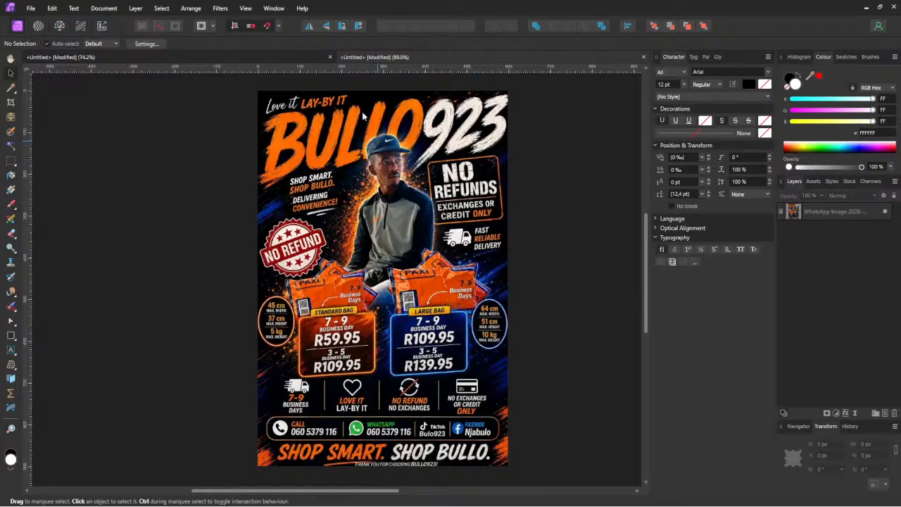
pyautogui.click(297, 58)
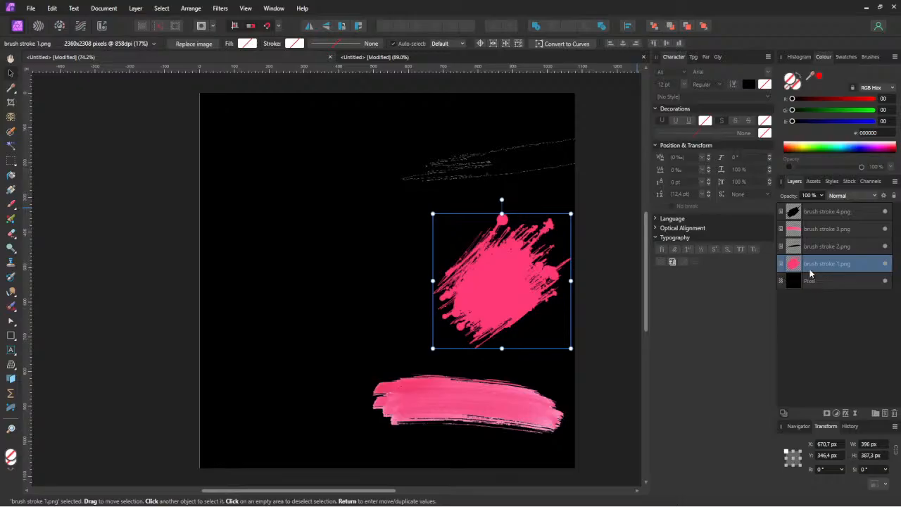
pyautogui.click(847, 414)
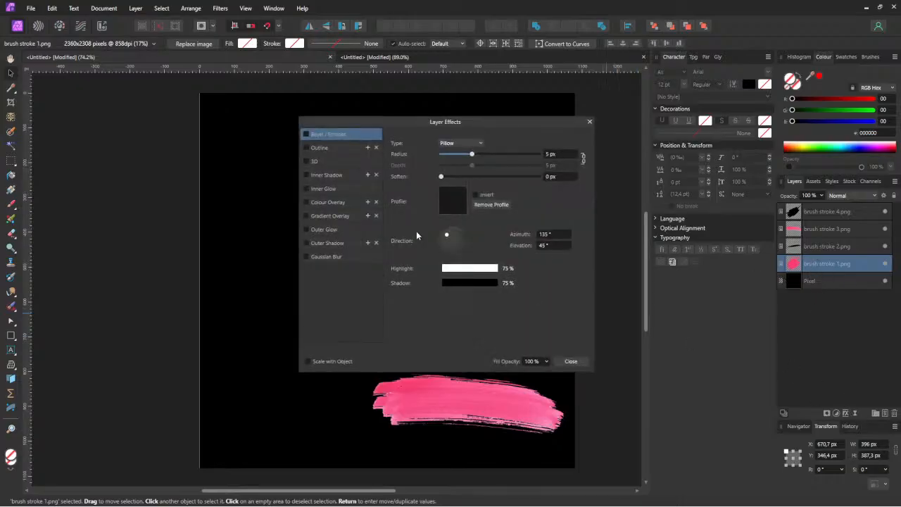
pyautogui.click(305, 203)
pyautogui.click(453, 164)
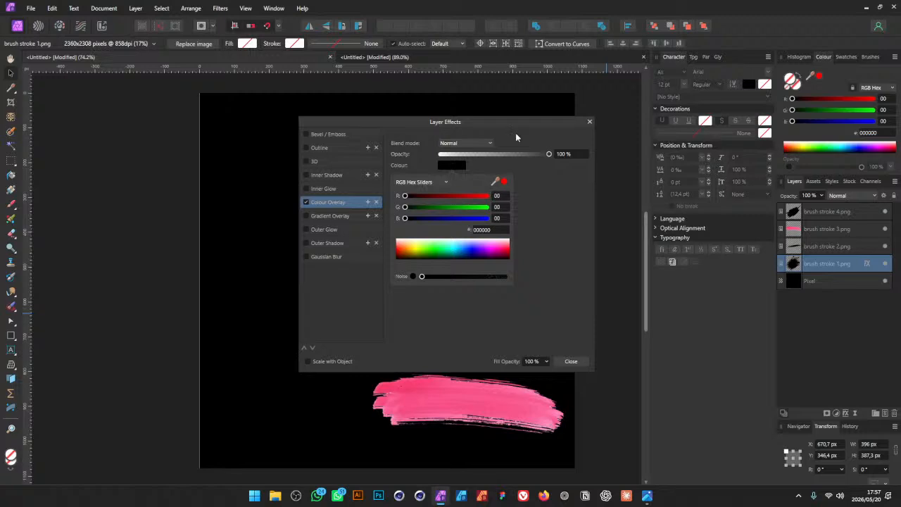
# - Detach the flyer document into a separate window off the canvas and move the Layer Effects dialog aside
pyautogui.click(383, 60)
pyautogui.moveTo(385, 56)
pyautogui.mouseDown()
pyautogui.moveTo(576, 197)
pyautogui.moveTo(746, 201)
pyautogui.moveTo(900, 95)
pyautogui.moveTo(814, 128)
pyautogui.moveTo(571, 107)
pyautogui.moveTo(549, 83)
pyautogui.moveTo(900, 83)
pyautogui.mouseUp()
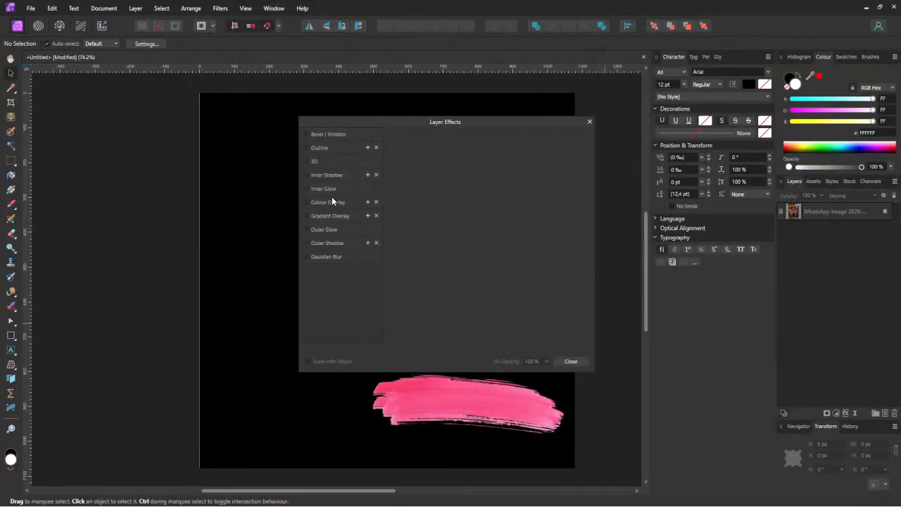
pyautogui.click(350, 115)
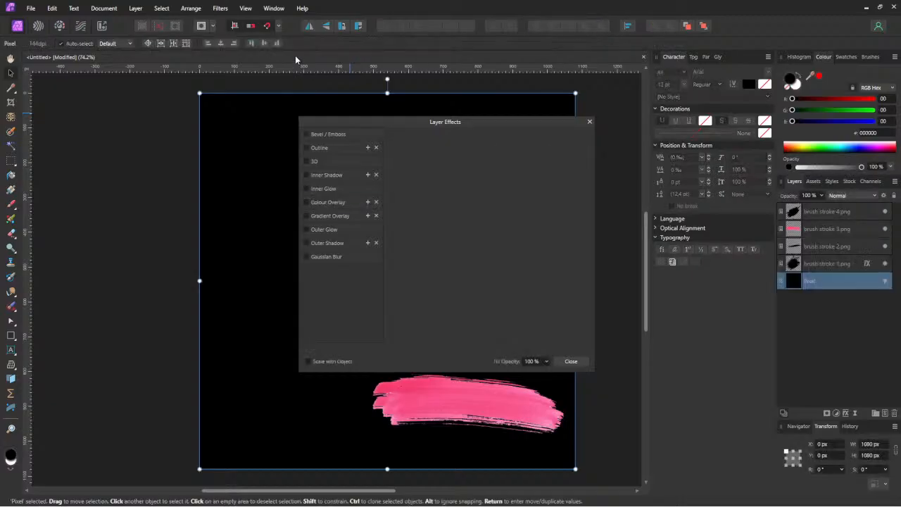
pyautogui.moveTo(455, 144)
pyautogui.mouseDown()
pyautogui.moveTo(274, 141)
pyautogui.moveTo(363, 145)
pyautogui.mouseUp()
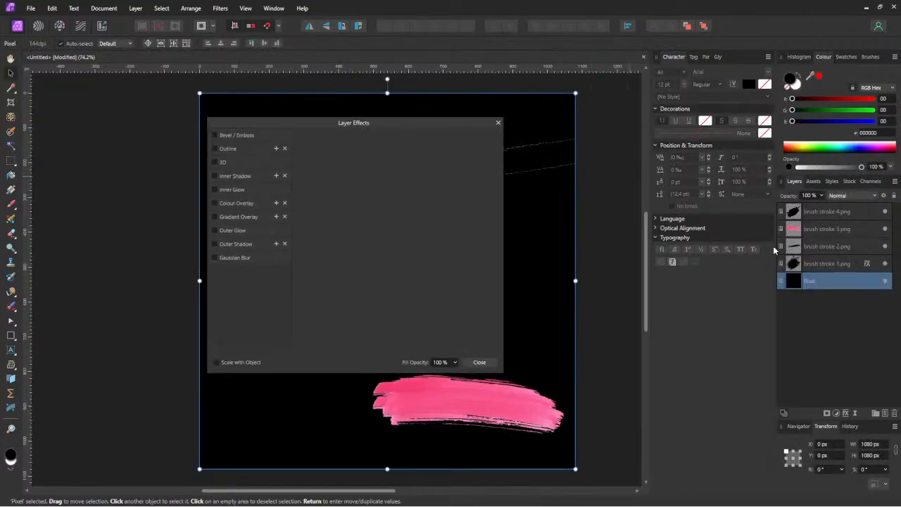
# - Set brush stroke 1's Colour Overlay to the orange E4560E sampled from the flyer and close the layer effects
pyautogui.click(862, 266)
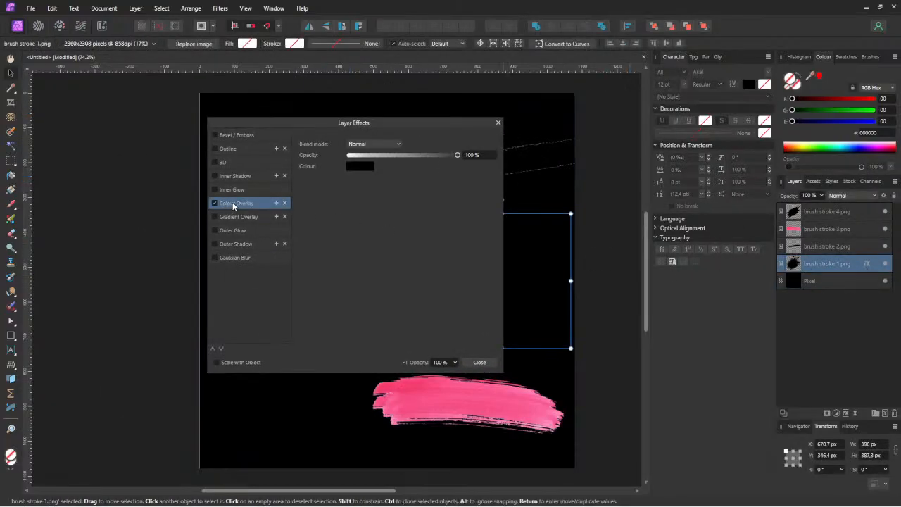
pyautogui.click(357, 169)
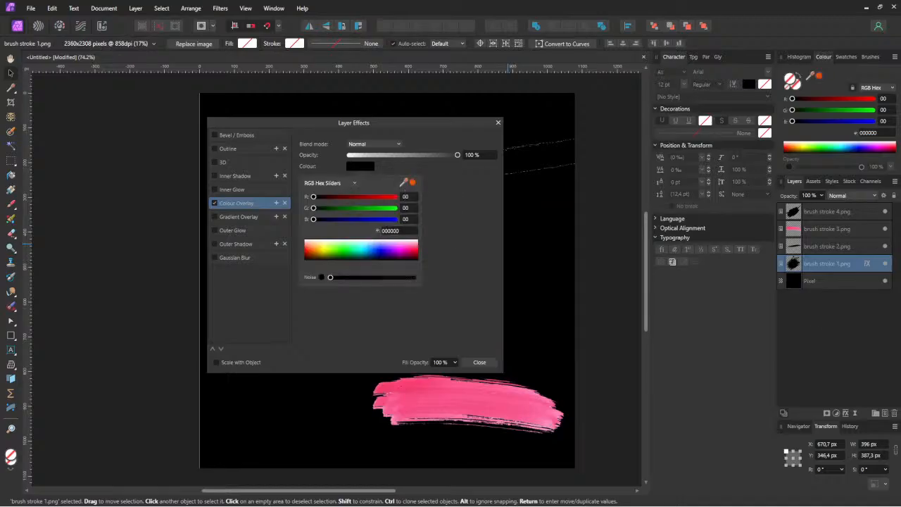
pyautogui.click(413, 182)
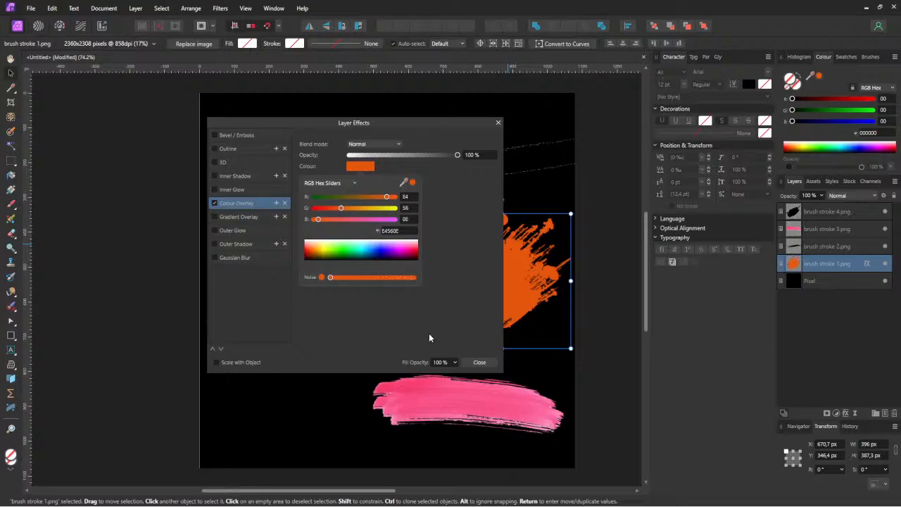
pyautogui.click(479, 364)
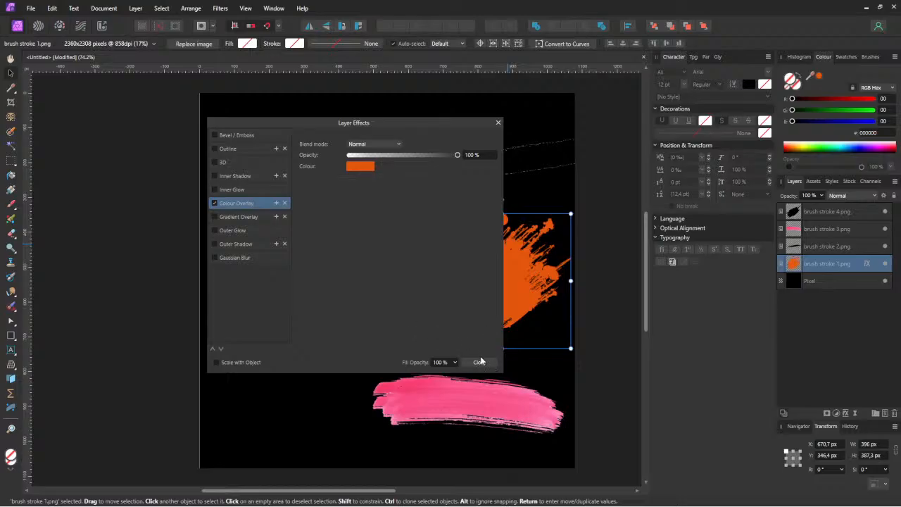
pyautogui.click(479, 362)
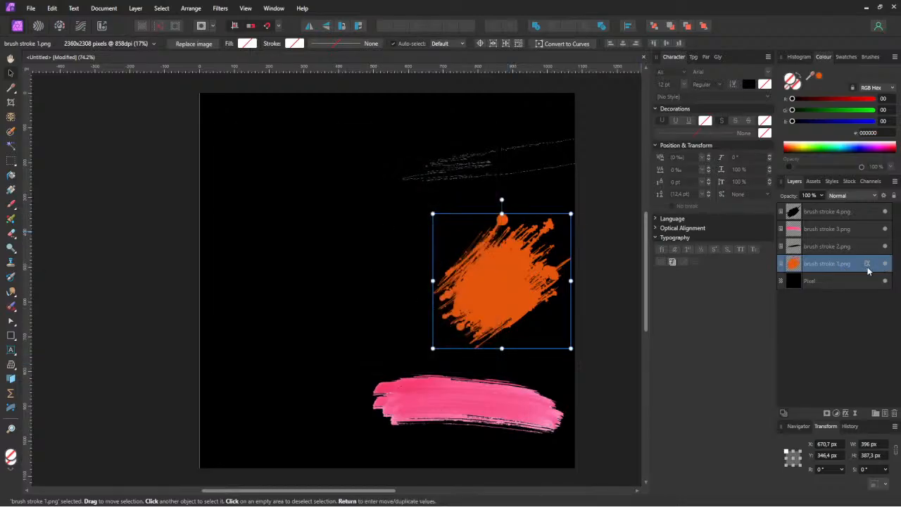
# - Copy brush stroke 1's orange overlay effect onto brush stroke 3 and add a Colour Overlay layer effect to brush stroke 4
pyautogui.moveTo(868, 265)
pyautogui.mouseDown()
pyautogui.moveTo(854, 223)
pyautogui.moveTo(854, 231)
pyautogui.mouseUp()
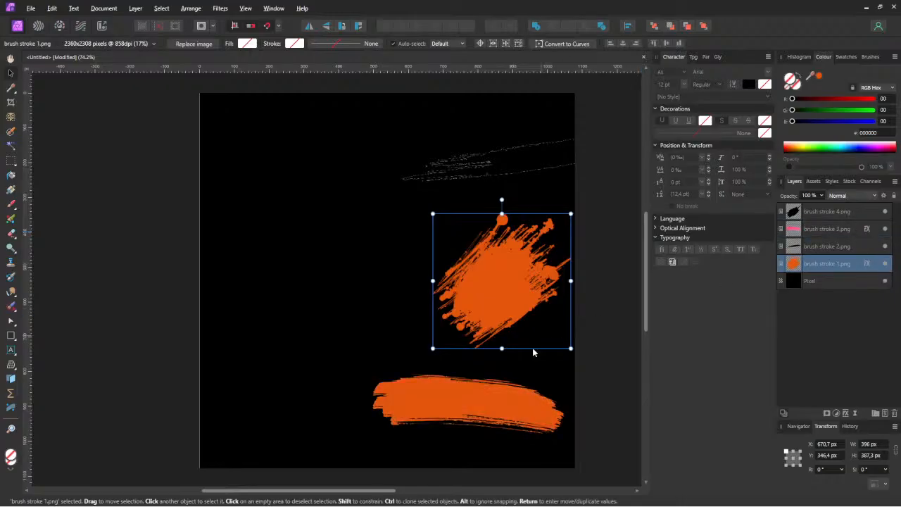
pyautogui.click(814, 214)
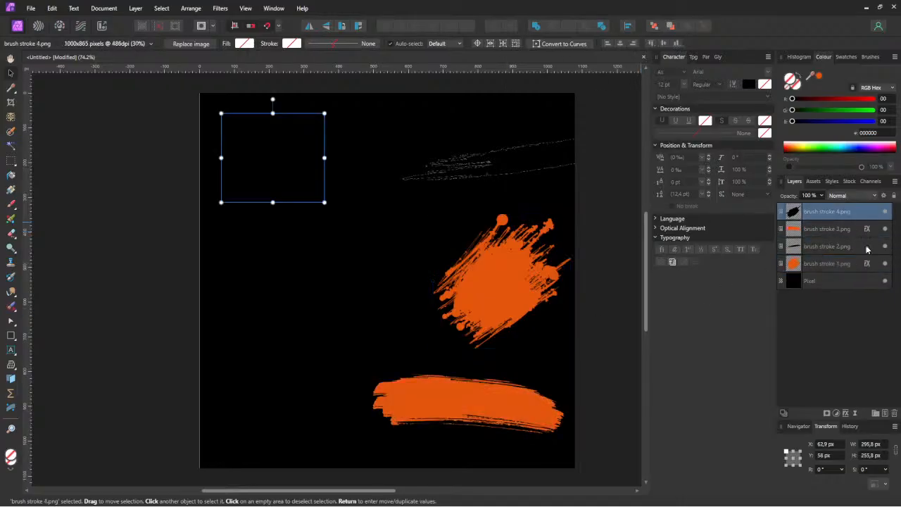
pyautogui.click(846, 414)
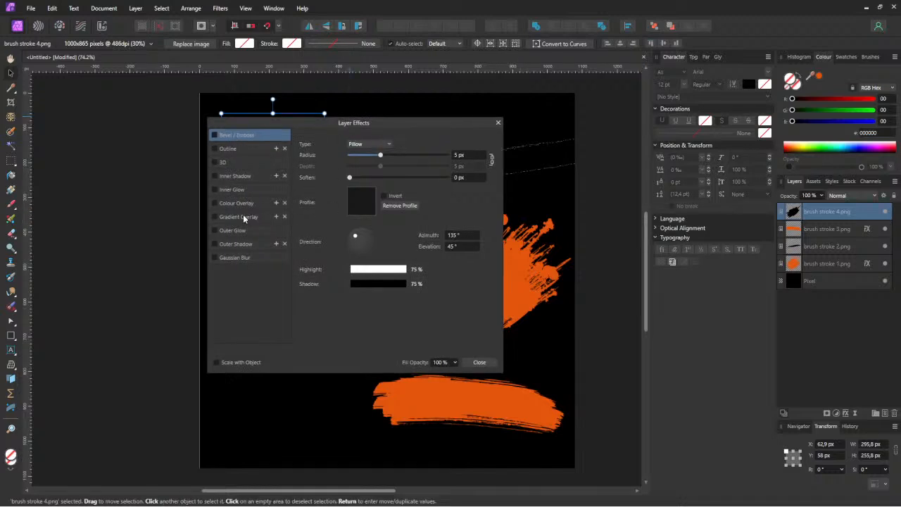
pyautogui.click(220, 204)
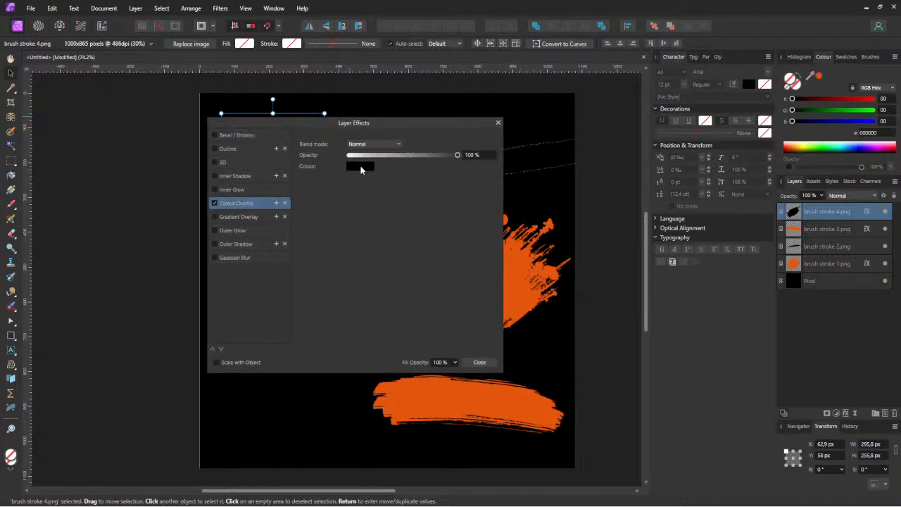
pyautogui.click(361, 166)
# - Set brush stroke 4's Colour Overlay to the sampled dark blue 02125D and copy that effect onto brush stroke 2
pyautogui.click(404, 182)
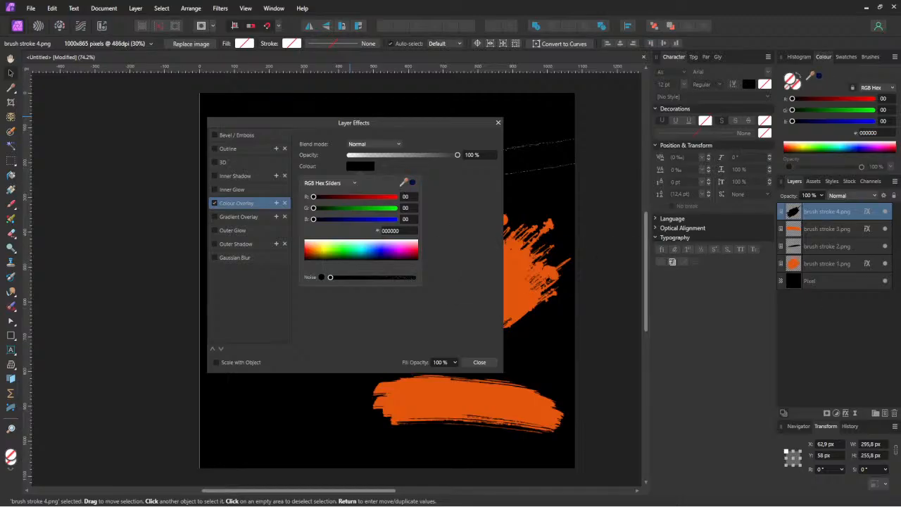
pyautogui.moveTo(404, 182); pyautogui.dragTo(855, 281)
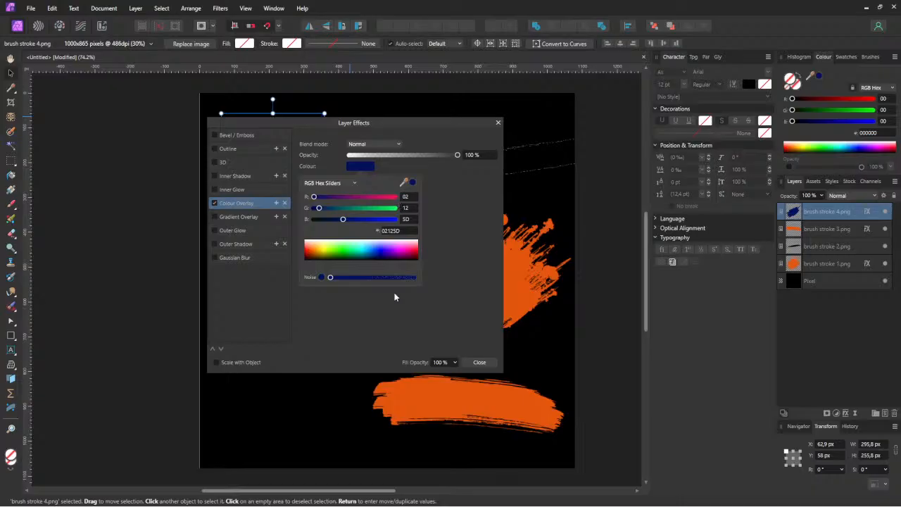
pyautogui.click(482, 365)
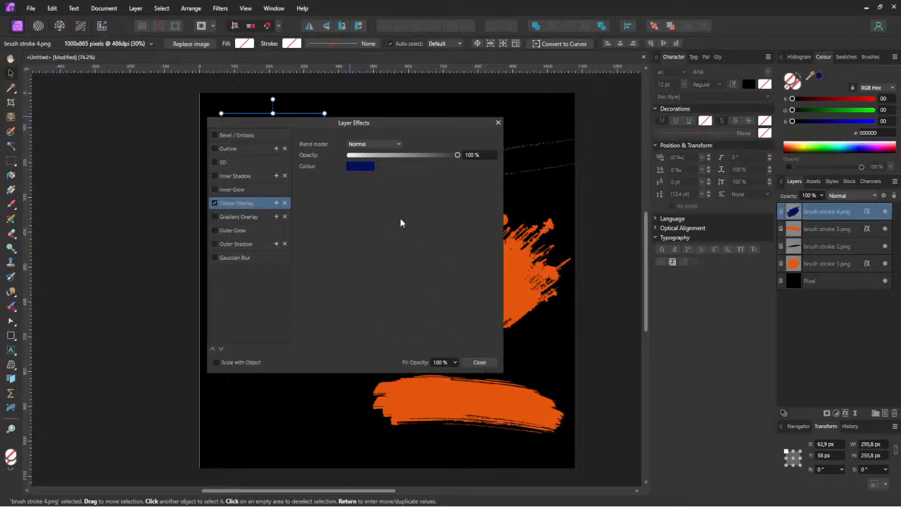
pyautogui.click(491, 363)
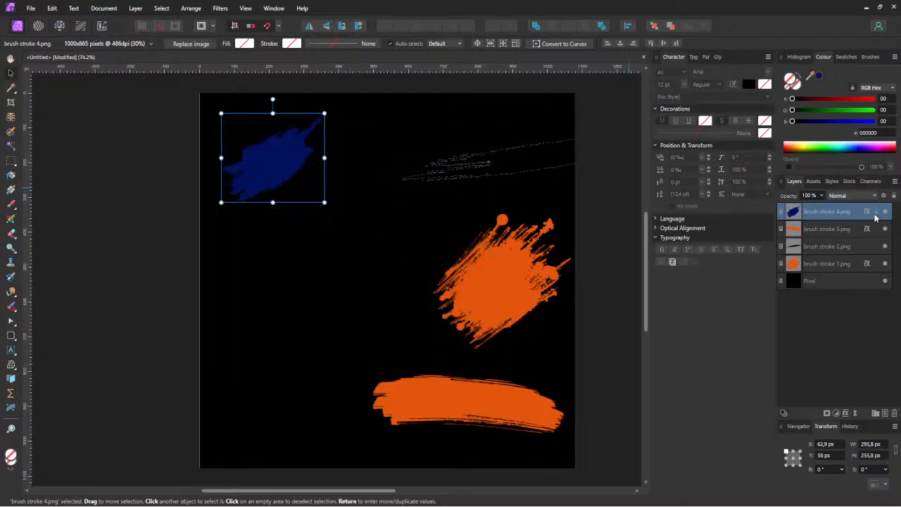
pyautogui.moveTo(866, 215); pyautogui.dragTo(869, 252)
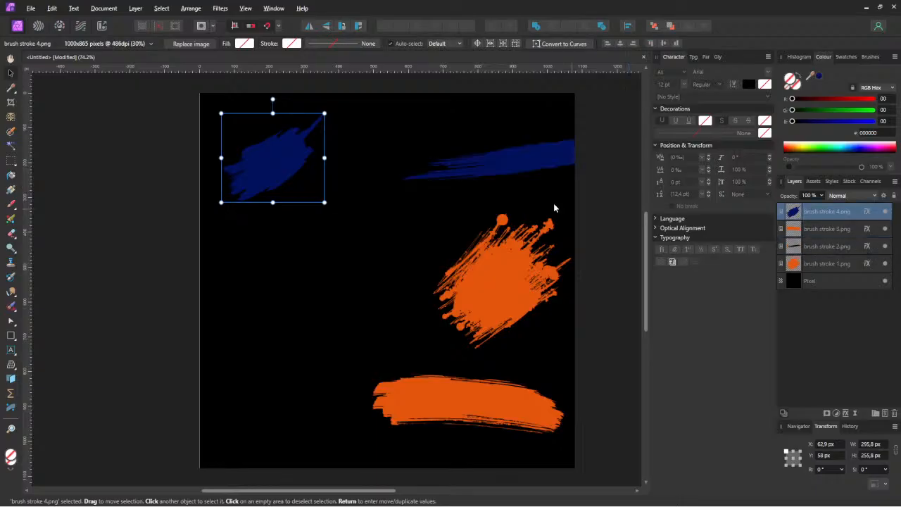
# - Place brush stroke 2 at the canvas's lower-left edge, rotated to -165°, and compare the layout with the Bullo923 flyer
pyautogui.moveTo(493, 183)
pyautogui.mouseDown()
pyautogui.moveTo(468, 193)
pyautogui.moveTo(443, 233)
pyautogui.moveTo(286, 324)
pyautogui.moveTo(511, 321)
pyautogui.moveTo(597, 211)
pyautogui.moveTo(600, 251)
pyautogui.moveTo(261, 335)
pyautogui.mouseUp()
pyautogui.moveTo(370, 255)
pyautogui.mouseDown()
pyautogui.moveTo(277, 345)
pyautogui.moveTo(276, 408)
pyautogui.mouseUp()
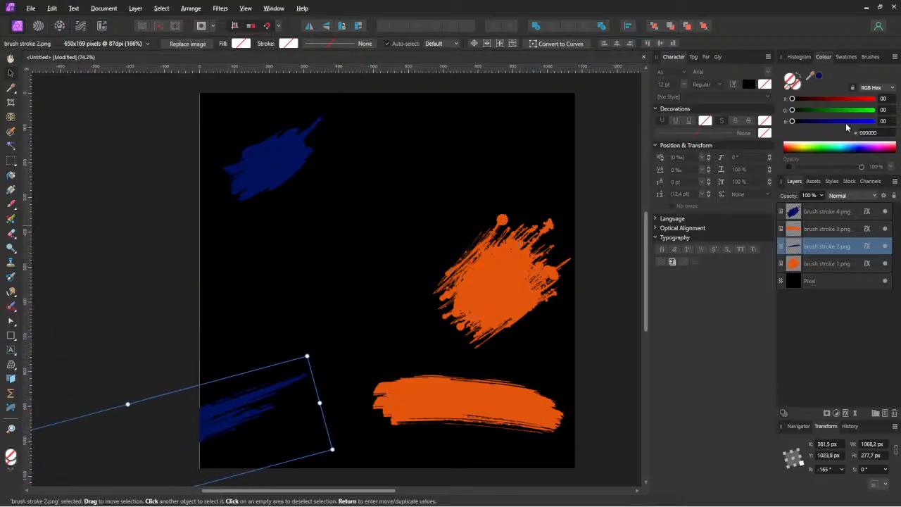
pyautogui.moveTo(900, 99); pyautogui.dragTo(573, 74)
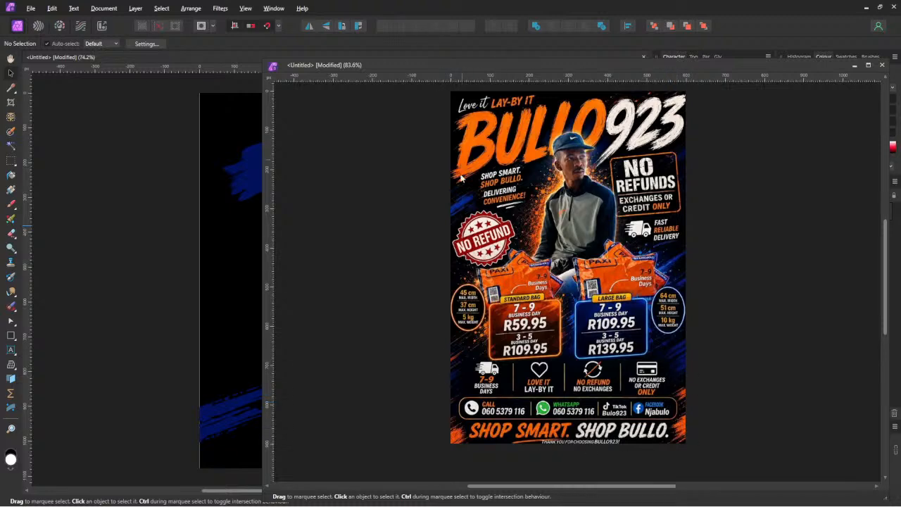
pyautogui.moveTo(665, 64); pyautogui.dragTo(900, 73)
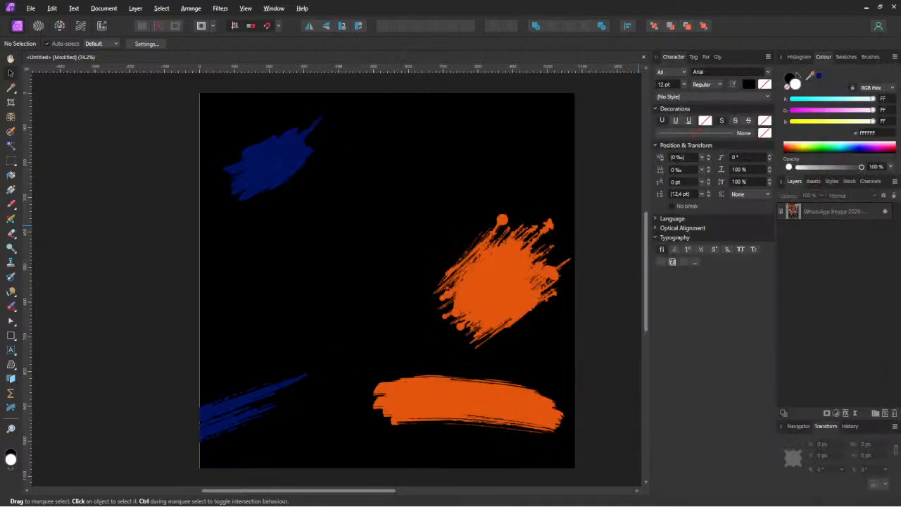
# - Duplicate brush stroke 2, shrink the copy to about 482 x 125 px and place it on the left edge above the original
pyautogui.moveTo(229, 411)
pyautogui.mouseDown()
pyautogui.moveTo(205, 437)
pyautogui.moveTo(227, 423)
pyautogui.mouseUp()
pyautogui.moveTo(231, 423)
pyautogui.keyDown('ctrl'); pyautogui.mouseDown()
pyautogui.moveTo(253, 316)
pyautogui.moveTo(116, 395)
pyautogui.mouseUp(); pyautogui.keyUp('ctrl')
pyautogui.moveTo(63, 405)
pyautogui.mouseDown()
pyautogui.moveTo(211, 376)
pyautogui.moveTo(205, 391)
pyautogui.mouseUp()
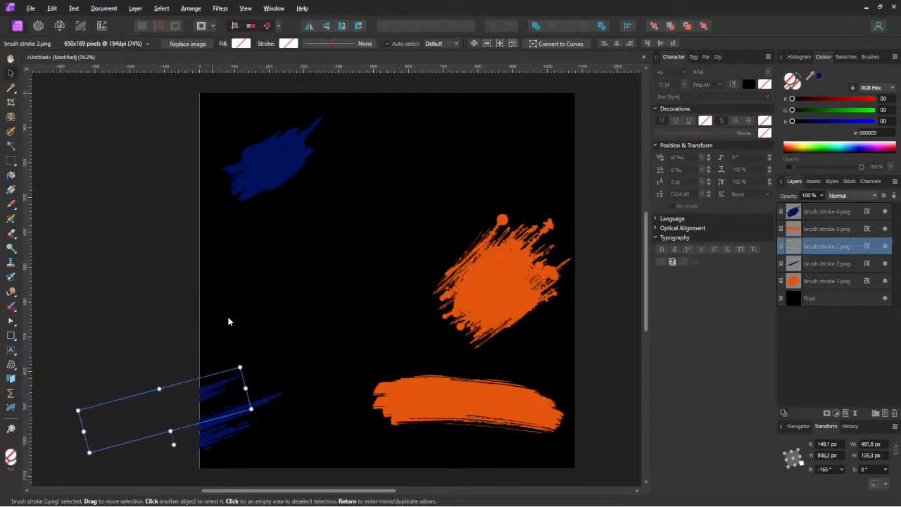
# - Enlarge brush stroke 4 to about 477 x 412 px and move it partly off the canvas's upper-right corner
pyautogui.click(274, 168)
pyautogui.moveTo(273, 171)
pyautogui.mouseDown()
pyautogui.moveTo(535, 148)
pyautogui.moveTo(574, 133)
pyautogui.mouseUp()
pyautogui.moveTo(527, 164)
pyautogui.mouseDown()
pyautogui.moveTo(463, 216)
pyautogui.moveTo(580, 107)
pyautogui.mouseUp()
# - Rotate brush stroke 1 to -15.4° and place a duplicate of it partly off the canvas's upper-left edge
pyautogui.click(495, 309)
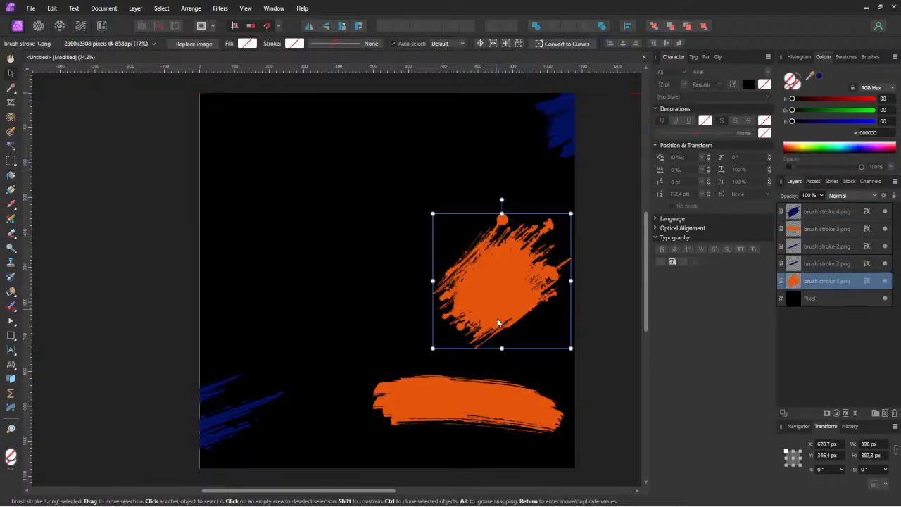
pyautogui.moveTo(574, 211); pyautogui.dragTo(587, 227)
pyautogui.moveTo(507, 307)
pyautogui.mouseDown()
pyautogui.moveTo(223, 226)
pyautogui.moveTo(160, 186)
pyautogui.moveTo(326, 315)
pyautogui.moveTo(486, 257)
pyautogui.mouseUp()
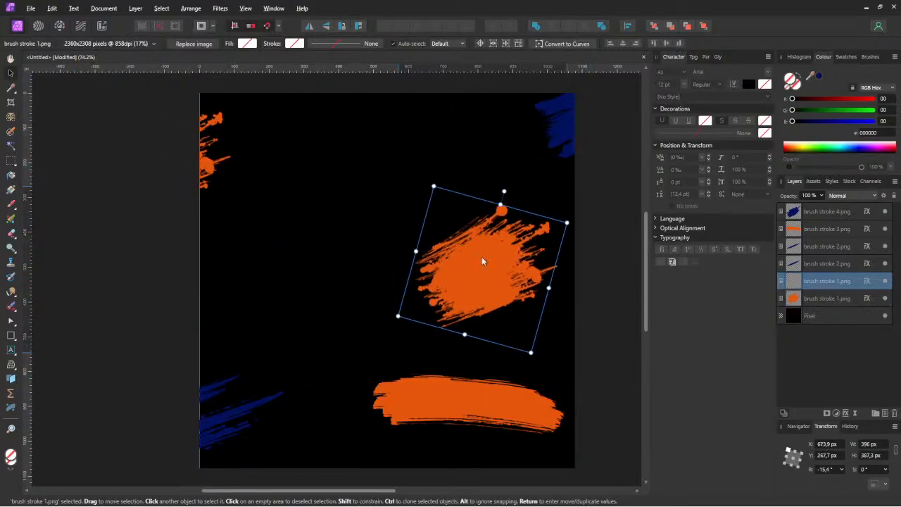
# - Move brush stroke 3 aside to the left edge and shrink the right-hand brush stroke 1 to about 194 x 190 px in the lower-right corner
pyautogui.moveTo(567, 224)
pyautogui.mouseDown()
pyautogui.moveTo(467, 251)
pyautogui.moveTo(446, 292)
pyautogui.moveTo(479, 271)
pyautogui.mouseUp()
pyautogui.moveTo(325, 409); pyautogui.dragTo(208, 295)
pyautogui.moveTo(455, 302)
pyautogui.mouseDown()
pyautogui.moveTo(610, 452)
pyautogui.moveTo(601, 465)
pyautogui.mouseUp()
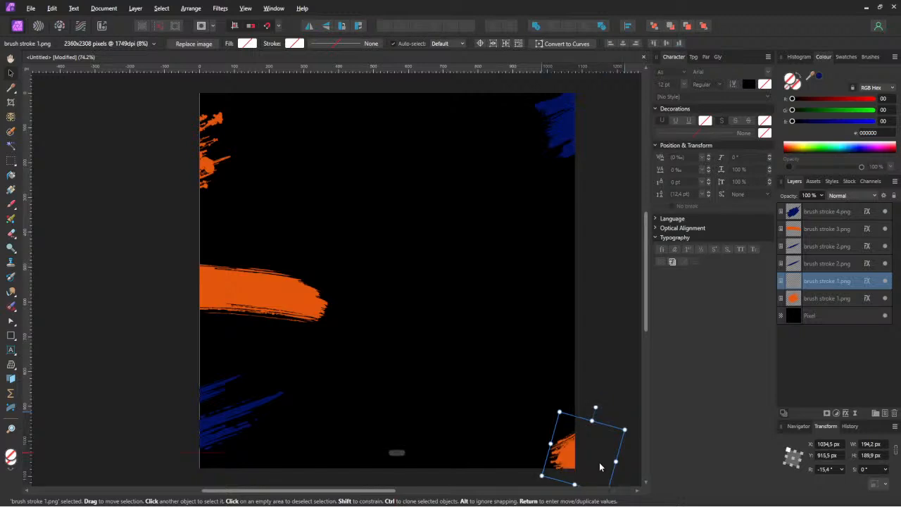
# - Rotate brush stroke 3 to 36.2° and place it and a duplicate one above the other on the canvas's right edge
pyautogui.moveTo(226, 298); pyautogui.dragTo(380, 281)
pyautogui.moveTo(489, 243)
pyautogui.mouseDown()
pyautogui.moveTo(426, 259)
pyautogui.moveTo(531, 239)
pyautogui.moveTo(521, 152)
pyautogui.moveTo(533, 138)
pyautogui.mouseUp()
pyautogui.moveTo(404, 271)
pyautogui.mouseDown()
pyautogui.moveTo(475, 231)
pyautogui.moveTo(582, 204)
pyautogui.moveTo(600, 186)
pyautogui.moveTo(596, 318)
pyautogui.moveTo(561, 344)
pyautogui.moveTo(531, 342)
pyautogui.moveTo(545, 315)
pyautogui.moveTo(543, 393)
pyautogui.moveTo(610, 362)
pyautogui.mouseUp()
pyautogui.moveTo(629, 320)
pyautogui.mouseDown()
pyautogui.moveTo(575, 327)
pyautogui.moveTo(560, 354)
pyautogui.mouseUp()
pyautogui.click(559, 338)
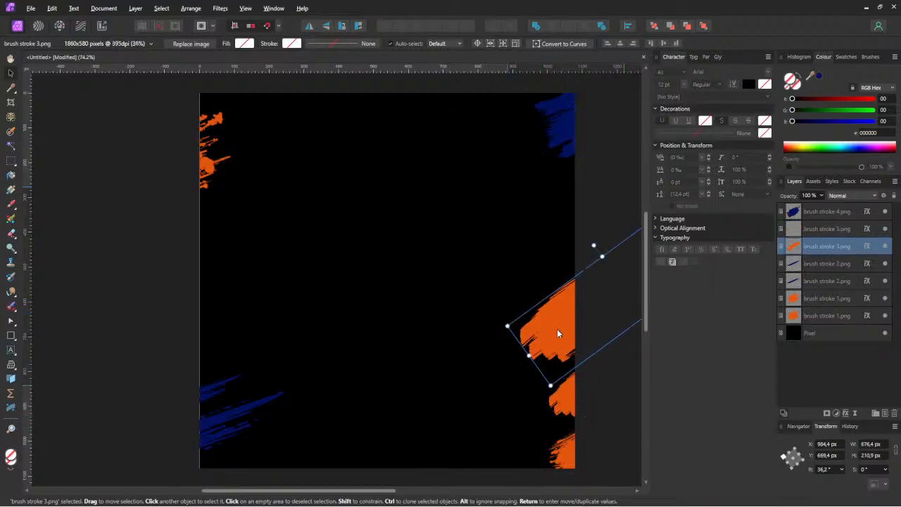
pyautogui.click(567, 401)
pyautogui.click(561, 344)
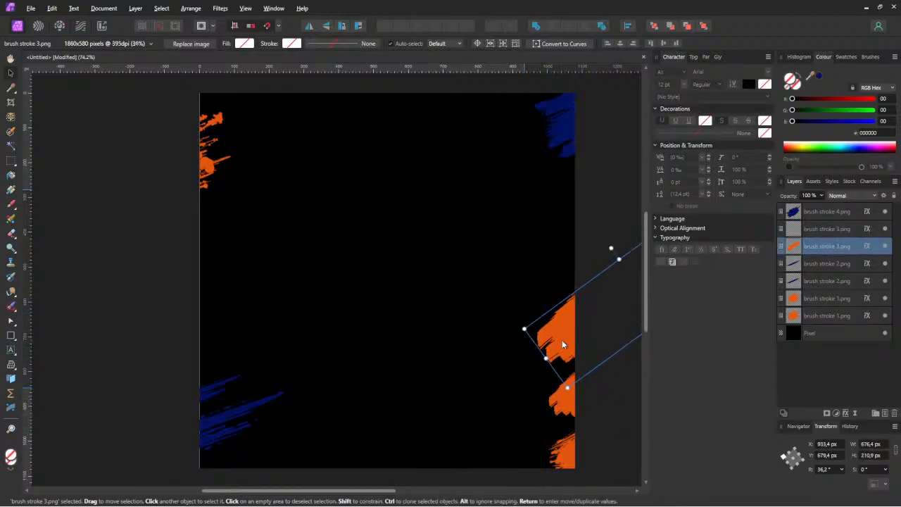
# - Duplicate the large brush stroke 2, flip the copy horizontally and vertically, and place it on the right edge rotated to 21.9°
pyautogui.click(205, 429)
pyautogui.moveTo(211, 438)
pyautogui.mouseDown()
pyautogui.moveTo(330, 395)
pyautogui.moveTo(493, 249)
pyautogui.moveTo(533, 268)
pyautogui.moveTo(386, 293)
pyautogui.mouseUp()
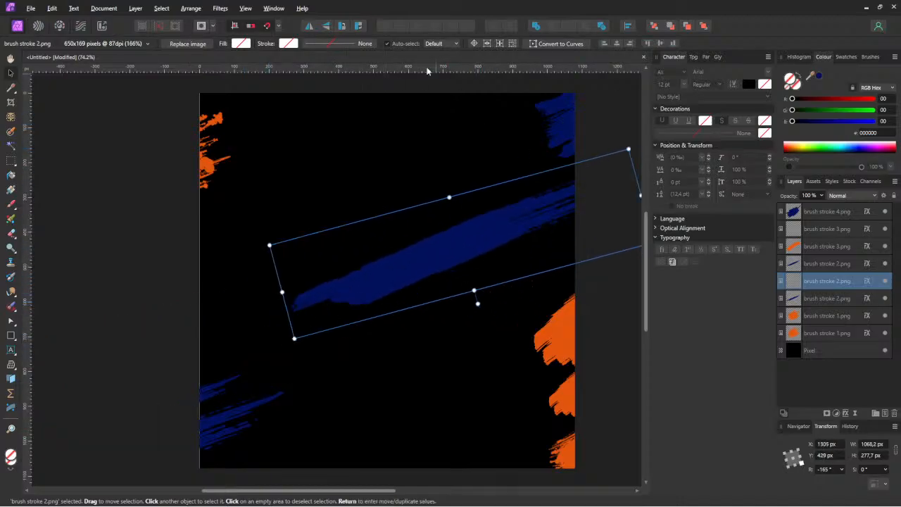
pyautogui.click(308, 26)
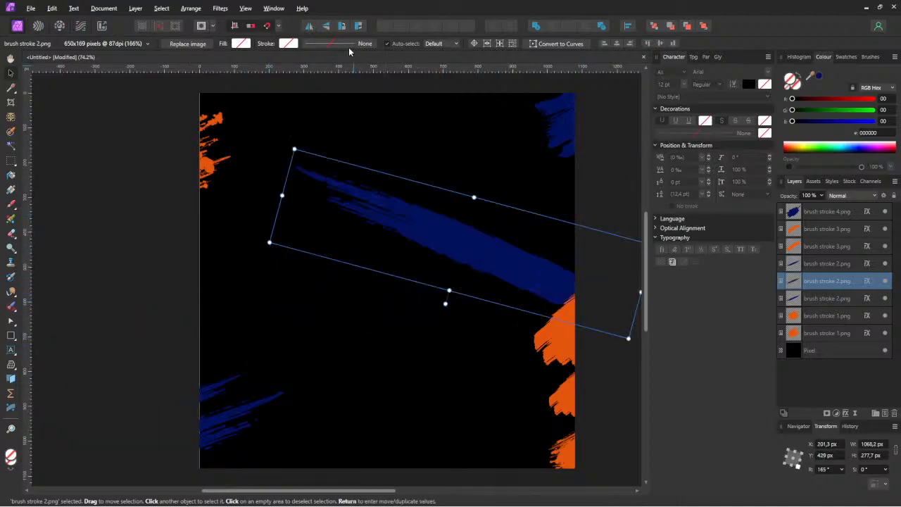
pyautogui.click(327, 26)
pyautogui.moveTo(386, 264)
pyautogui.mouseDown()
pyautogui.moveTo(564, 221)
pyautogui.moveTo(603, 229)
pyautogui.mouseUp()
pyautogui.moveTo(485, 213)
pyautogui.mouseDown()
pyautogui.moveTo(489, 224)
pyautogui.moveTo(614, 243)
pyautogui.mouseUp()
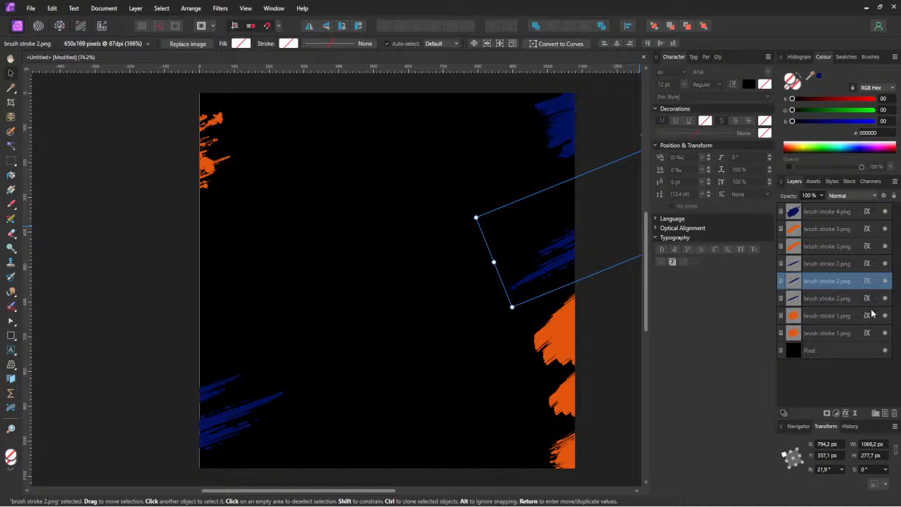
# - Copy the orange overlay onto the right-edge brush stroke 2 and move the upper brush stroke 3 across to the left edge
pyautogui.moveTo(869, 316); pyautogui.dragTo(864, 284)
pyautogui.moveTo(543, 252); pyautogui.dragTo(562, 258)
pyautogui.moveTo(556, 331)
pyautogui.mouseDown()
pyautogui.moveTo(186, 339)
pyautogui.moveTo(209, 271)
pyautogui.moveTo(202, 323)
pyautogui.moveTo(195, 238)
pyautogui.moveTo(199, 248)
pyautogui.mouseUp()
# - Reposition the orange splash in the upper-left corner and place a duplicate of about 198 x 194 px at the lower-left corner
pyautogui.moveTo(215, 132)
pyautogui.mouseDown()
pyautogui.moveTo(231, 121)
pyautogui.moveTo(176, 233)
pyautogui.moveTo(233, 118)
pyautogui.moveTo(233, 180)
pyautogui.mouseUp()
pyautogui.moveTo(231, 266); pyautogui.dragTo(183, 184)
pyautogui.moveTo(169, 134)
pyautogui.mouseDown()
pyautogui.moveTo(275, 426)
pyautogui.moveTo(264, 467)
pyautogui.mouseUp()
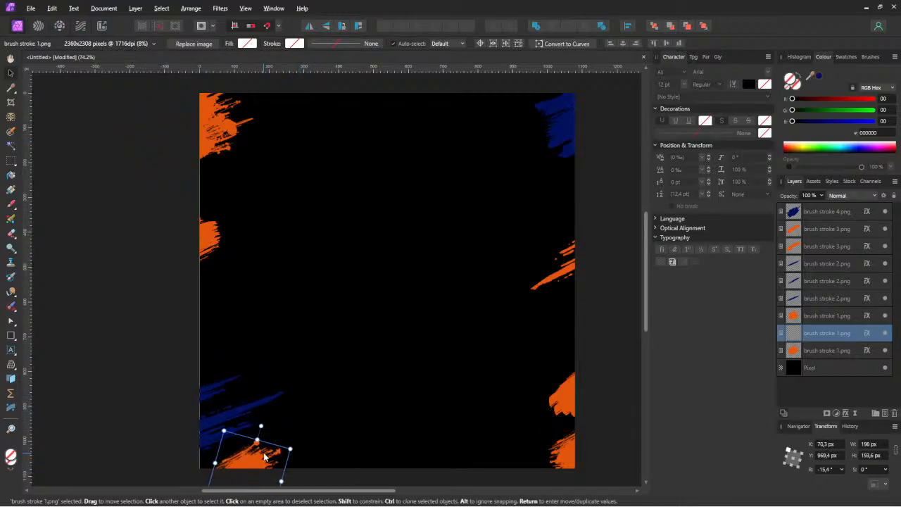
# - Copy brush stroke 4's blue overlay onto the lower-left splash and shift the small brush stroke 2 slightly up and left
pyautogui.scroll(-2, 455, 324)
pyautogui.moveTo(866, 218)
pyautogui.mouseDown()
pyautogui.moveTo(866, 366)
pyautogui.moveTo(862, 333)
pyautogui.mouseUp()
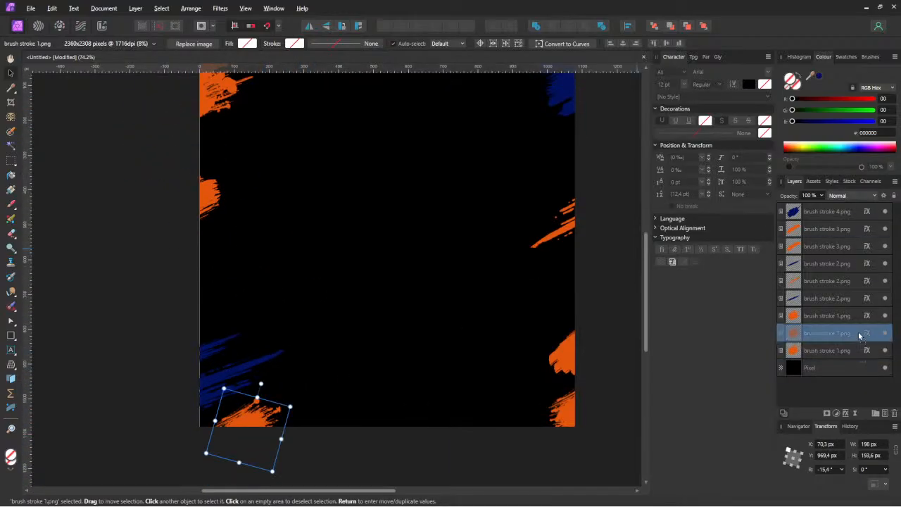
pyautogui.click(218, 346)
pyautogui.click(234, 378)
pyautogui.click(170, 314)
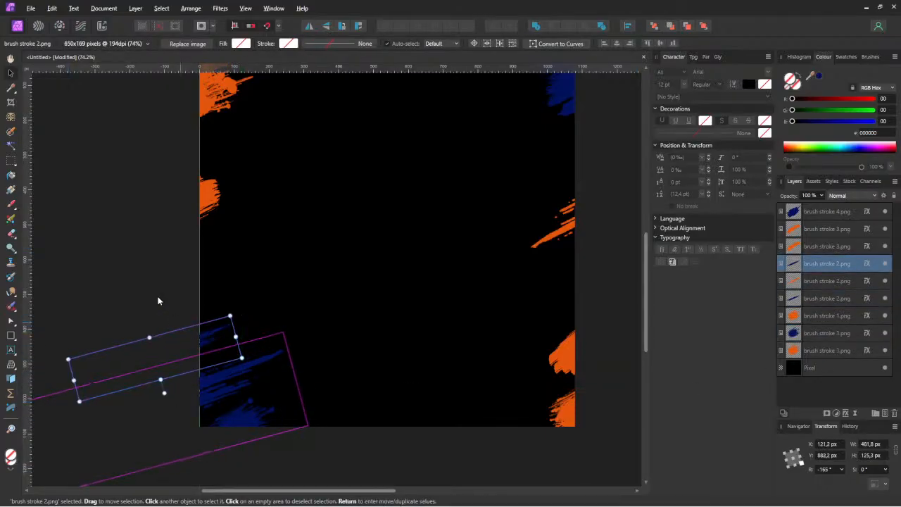
# - Duplicate the large lower-left brush stroke 2, enlarge the copy to about 1858 x 483 px and place it on the left edge above the original
pyautogui.click(489, 290)
pyautogui.scroll(2, 492, 286)
pyautogui.scroll(-2, 488, 289)
pyautogui.scroll(-3, 488, 294)
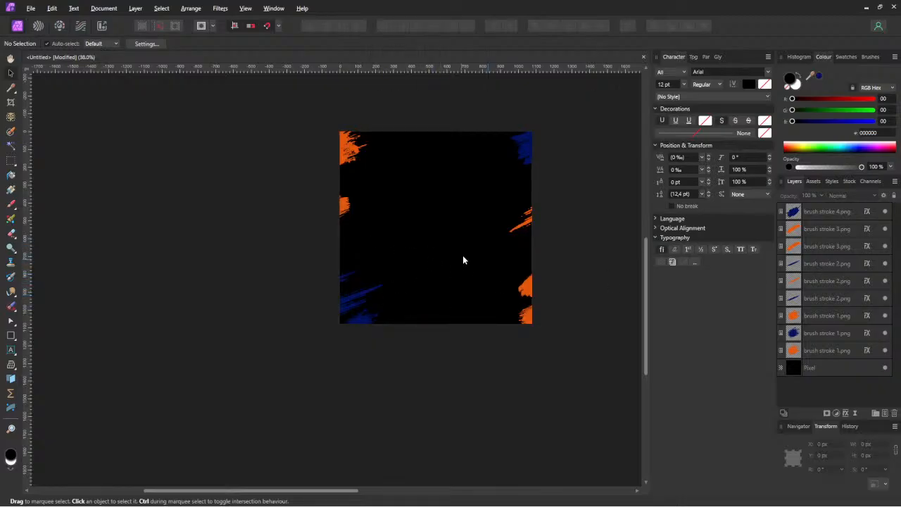
pyautogui.moveTo(348, 307)
pyautogui.mouseDown()
pyautogui.moveTo(423, 275)
pyautogui.moveTo(462, 225)
pyautogui.moveTo(473, 265)
pyautogui.moveTo(375, 268)
pyautogui.moveTo(355, 282)
pyautogui.moveTo(549, 285)
pyautogui.mouseUp()
pyautogui.moveTo(416, 273)
pyautogui.mouseDown()
pyautogui.moveTo(391, 263)
pyautogui.moveTo(337, 274)
pyautogui.mouseUp()
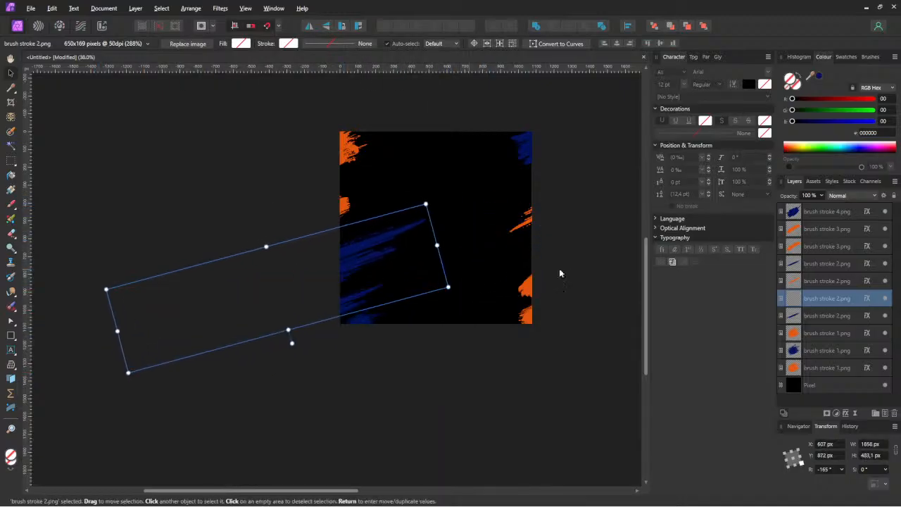
# - Apply a Gaussian Blur layer effect to the enlarged blue brush stroke 2
pyautogui.click(855, 415)
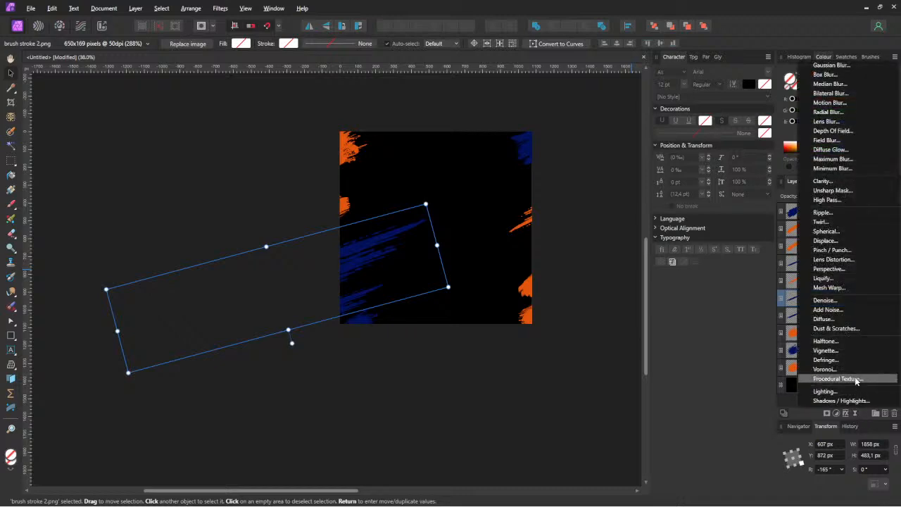
pyautogui.click(819, 43)
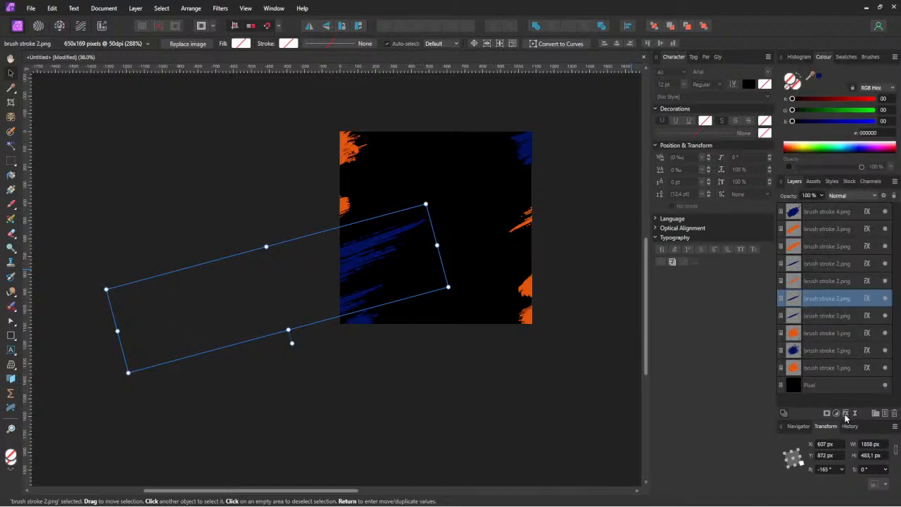
pyautogui.click(846, 414)
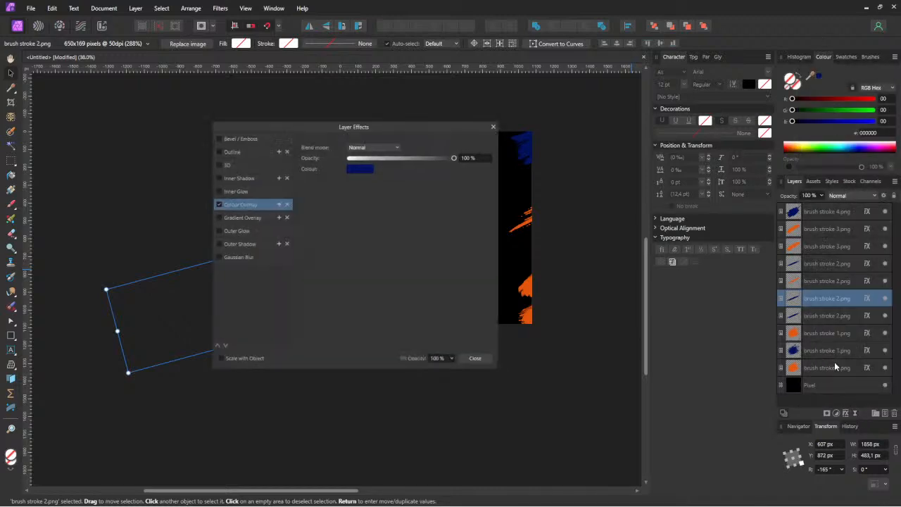
pyautogui.click(215, 258)
pyautogui.moveTo(312, 127); pyautogui.dragTo(437, 268)
pyautogui.moveTo(483, 295); pyautogui.dragTo(518, 295)
pyautogui.moveTo(588, 268); pyautogui.dragTo(564, 131)
pyautogui.click(581, 374)
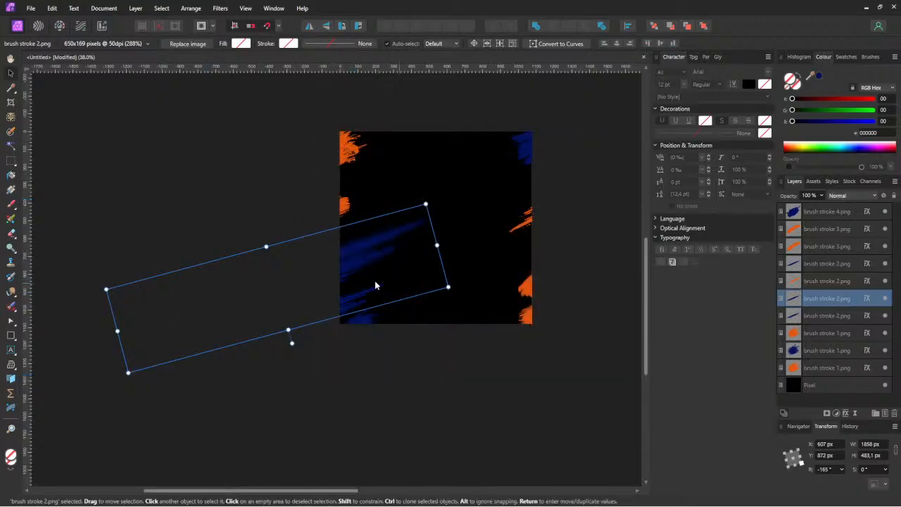
# - Duplicate the orange brush stroke 2, place the copy further inside the canvas below it and apply a 50.5 px Gaussian Blur layer effect
pyautogui.click(534, 220)
pyautogui.moveTo(544, 218)
pyautogui.mouseDown()
pyautogui.moveTo(570, 233)
pyautogui.moveTo(512, 260)
pyautogui.mouseUp()
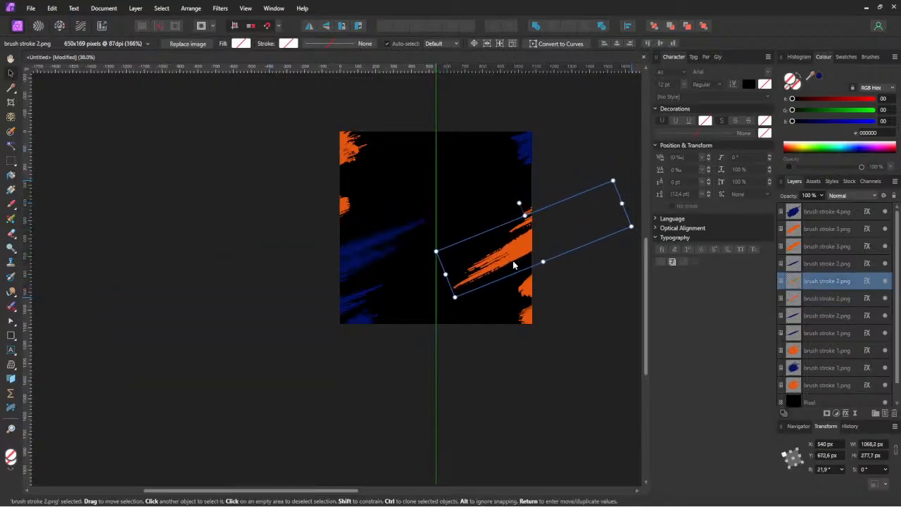
pyautogui.click(845, 413)
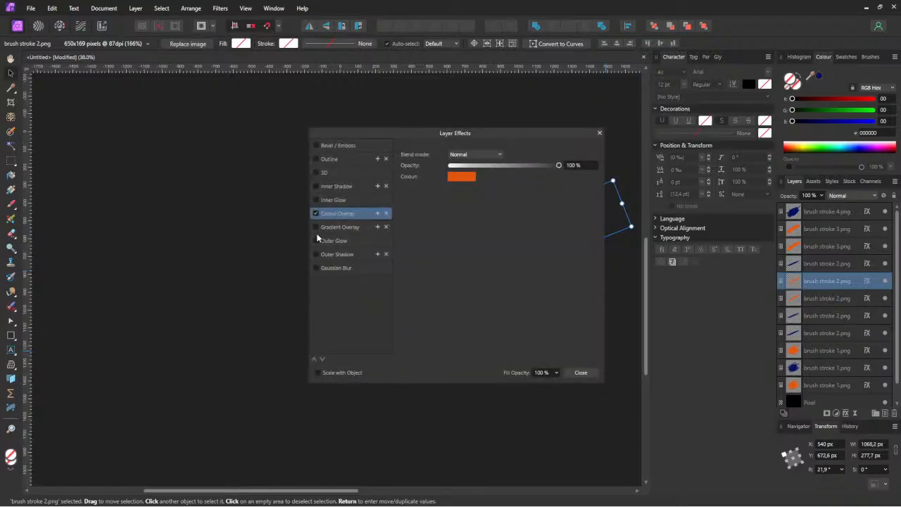
pyautogui.click(316, 269)
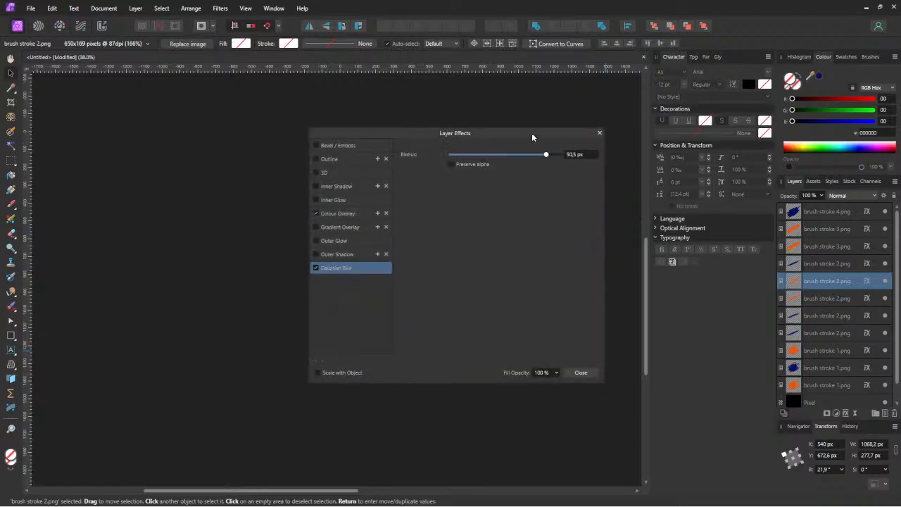
# - Move the blue brush stroke 4 to the left edge below the upper-left orange splash and close its layer effects
pyautogui.click(296, 202)
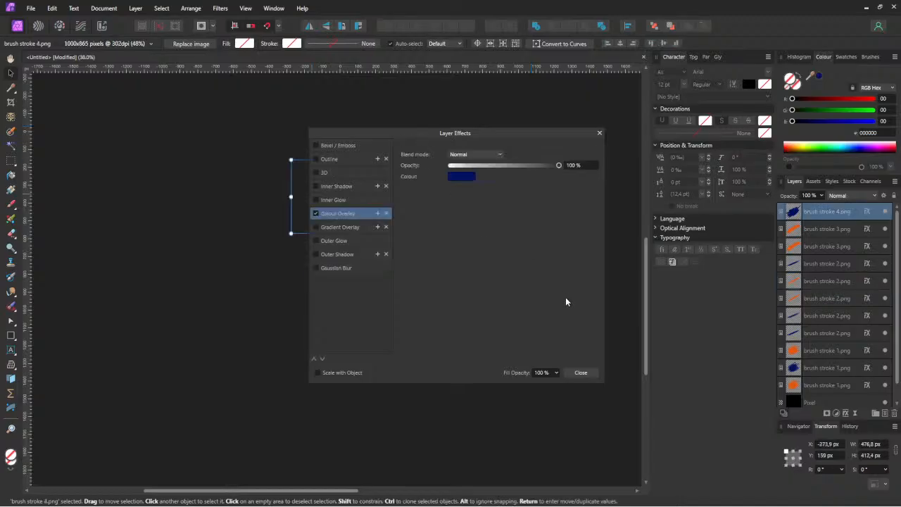
pyautogui.click(582, 373)
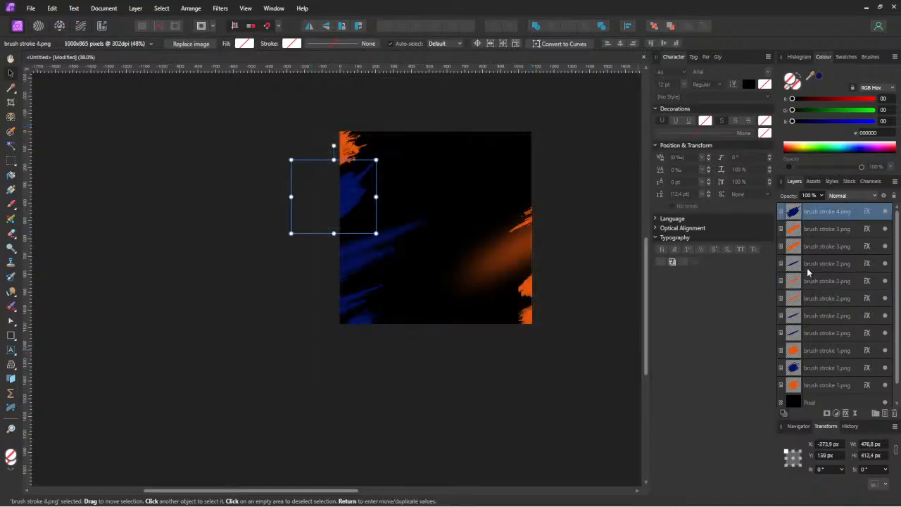
# - Reduce the Gaussian Blur radius of the blurred orange brush stroke 2 to 34.1 px
pyautogui.click(824, 354)
pyautogui.click(498, 256)
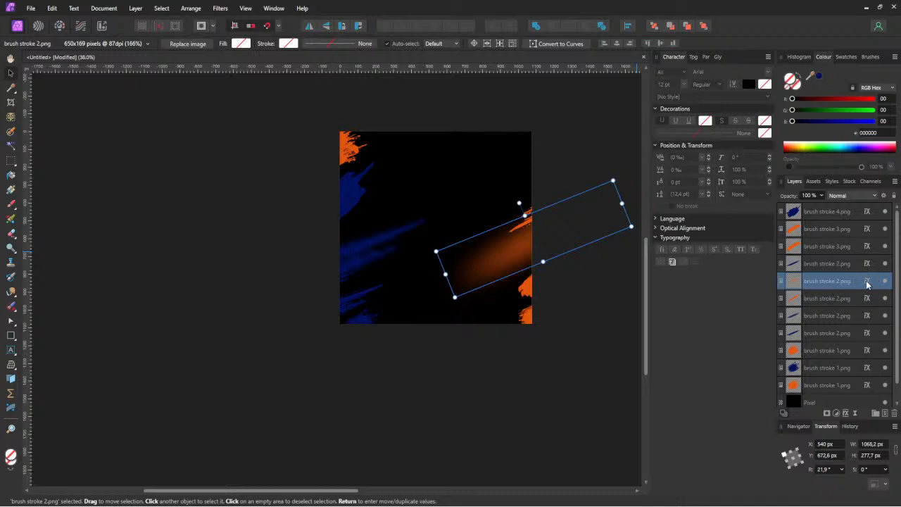
pyautogui.click(868, 281)
pyautogui.moveTo(415, 137); pyautogui.dragTo(209, 170)
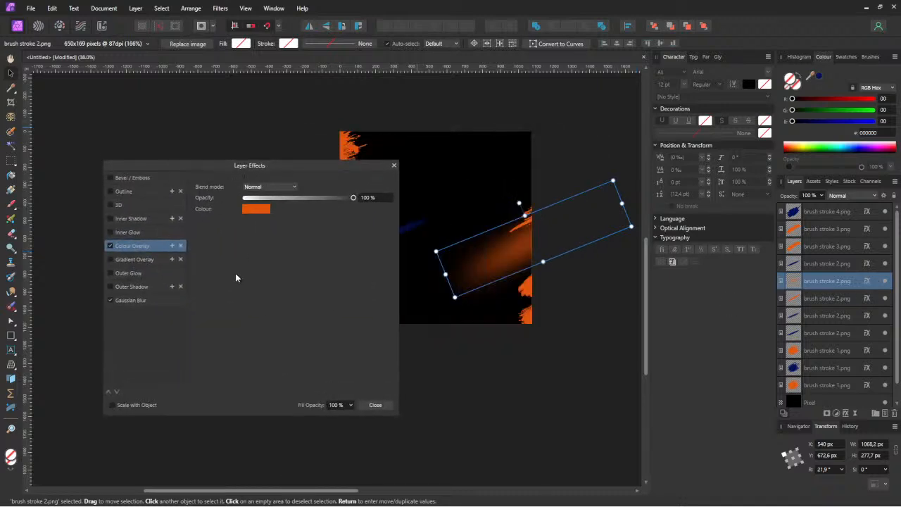
pyautogui.click(135, 302)
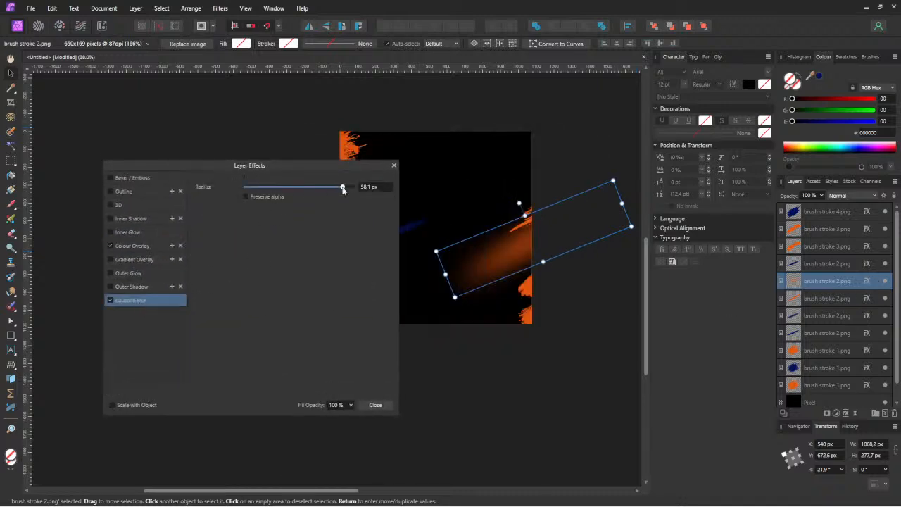
pyautogui.moveTo(343, 189); pyautogui.dragTo(335, 190)
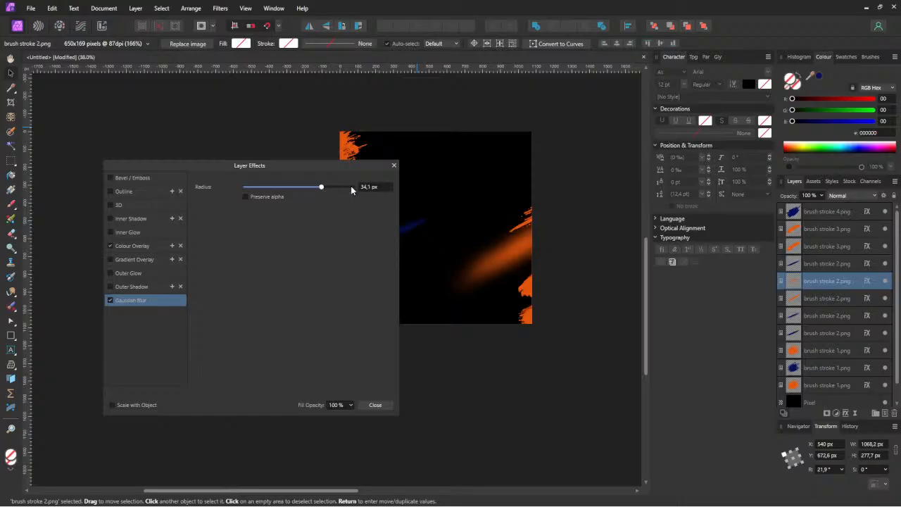
pyautogui.click(394, 164)
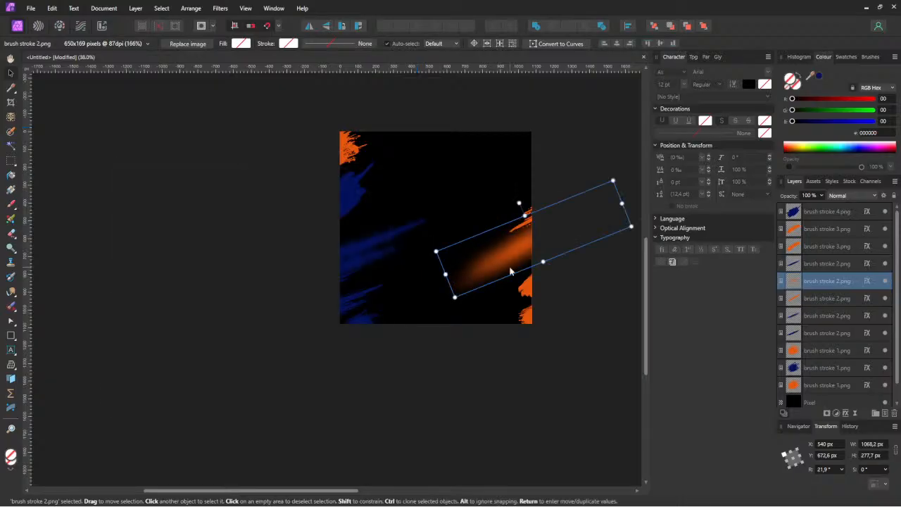
# - Rotate the blue brush stroke 4 to -14.6° and place a copy of the upper-left orange splash in the canvas's upper-right corner
pyautogui.click(365, 254)
pyautogui.click(346, 194)
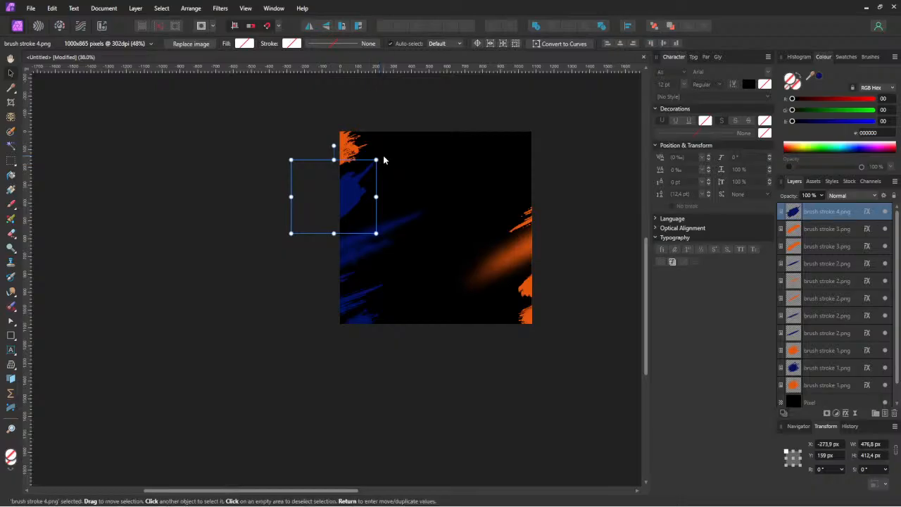
pyautogui.moveTo(376, 160)
pyautogui.mouseDown()
pyautogui.moveTo(391, 146)
pyautogui.moveTo(384, 153)
pyautogui.moveTo(394, 168)
pyautogui.mouseUp()
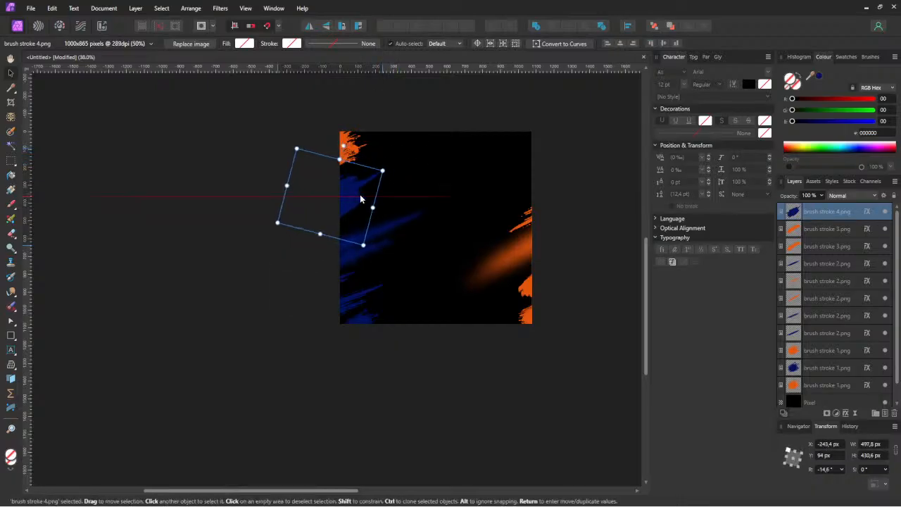
pyautogui.moveTo(340, 147)
pyautogui.mouseDown()
pyautogui.moveTo(553, 147)
pyautogui.moveTo(549, 153)
pyautogui.mouseUp()
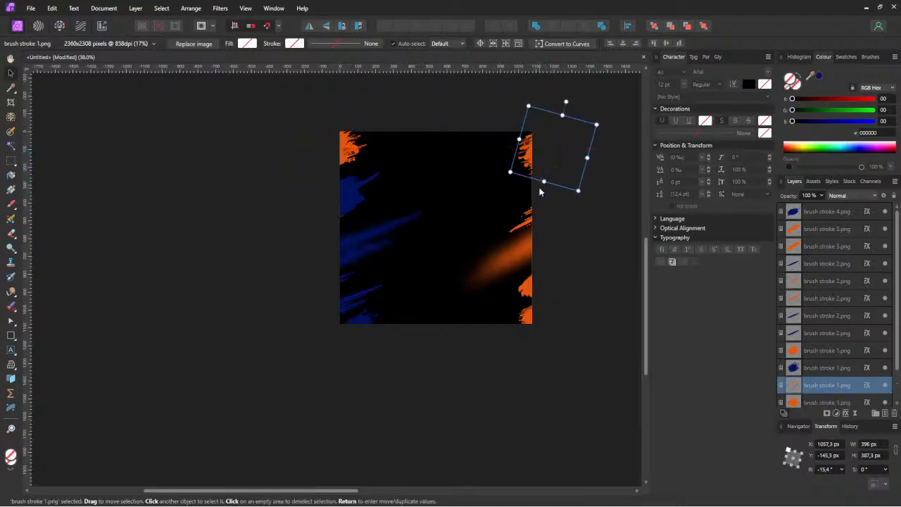
# - Move the blue brush stroke 4 into the canvas and stretch it to about 1172 x 352 px across the upper half
pyautogui.click(341, 204)
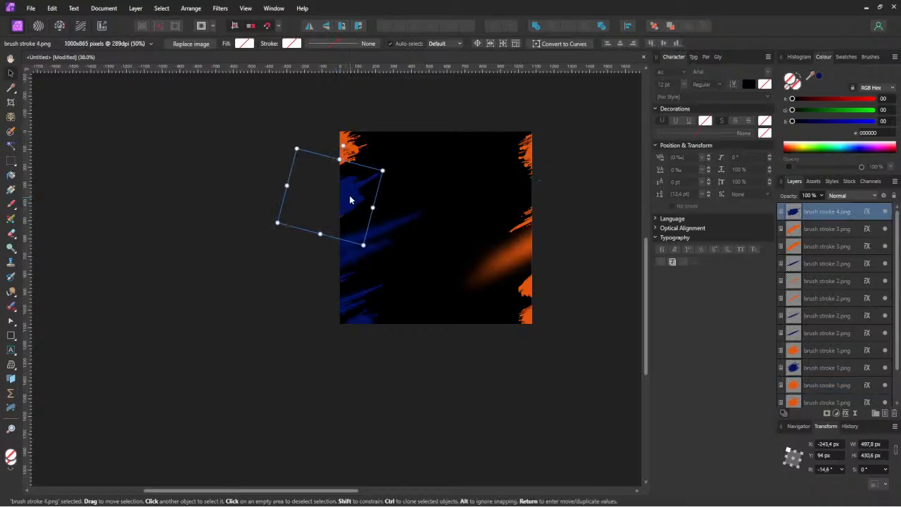
pyautogui.moveTo(344, 200)
pyautogui.mouseDown()
pyautogui.moveTo(339, 187)
pyautogui.moveTo(469, 191)
pyautogui.mouseUp()
pyautogui.moveTo(509, 165); pyautogui.dragTo(492, 175)
pyautogui.moveTo(456, 200)
pyautogui.mouseDown()
pyautogui.moveTo(466, 184)
pyautogui.moveTo(500, 167)
pyautogui.moveTo(642, 203)
pyautogui.moveTo(586, 216)
pyautogui.mouseUp()
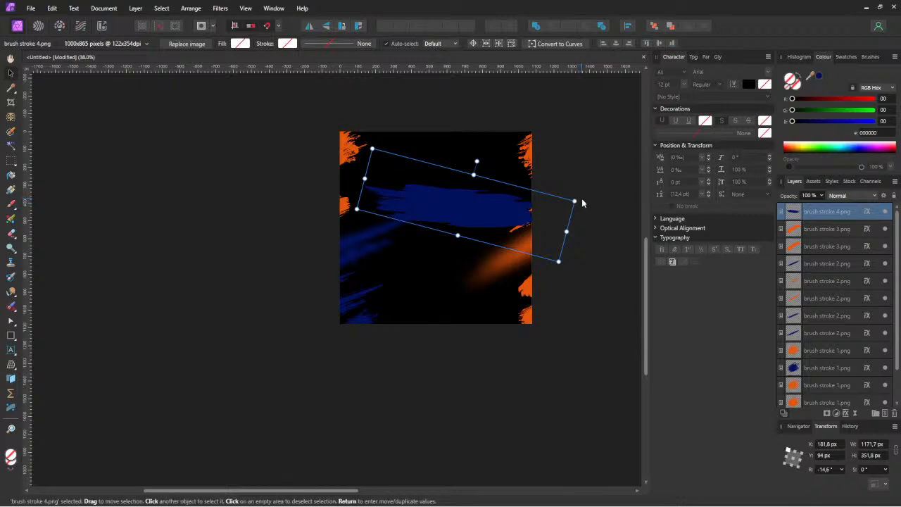
# - Rotate the blue brush stroke 4 to about 14.1°, shrink it to about 898 x 270 px and place it in the upper middle
pyautogui.moveTo(579, 198)
pyautogui.mouseDown()
pyautogui.moveTo(553, 92)
pyautogui.moveTo(578, 135)
pyautogui.mouseUp()
pyautogui.moveTo(493, 203); pyautogui.dragTo(472, 177)
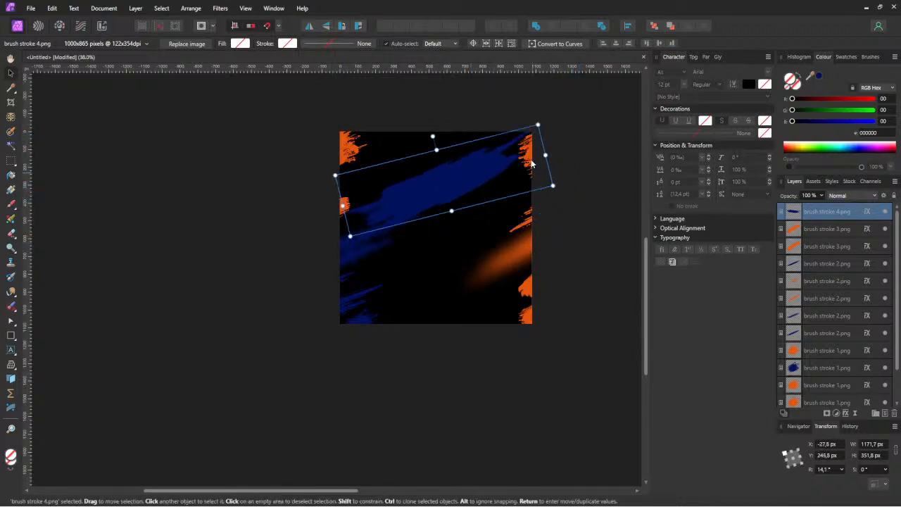
pyautogui.moveTo(538, 123); pyautogui.dragTo(494, 149)
pyautogui.moveTo(449, 191); pyautogui.dragTo(472, 191)
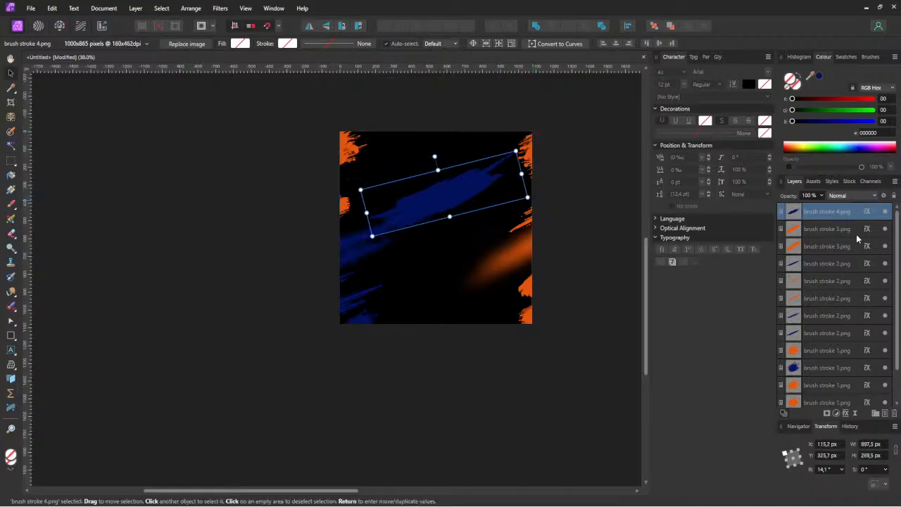
# - Apply a Gaussian Blur layer effect to the blue brush stroke 4 in the upper middle
pyautogui.click(867, 212)
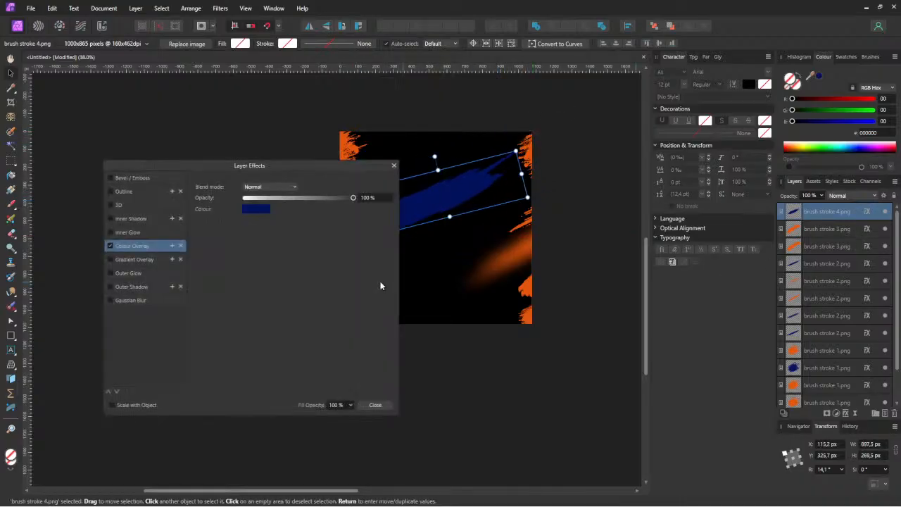
pyautogui.click(134, 301)
pyautogui.moveTo(281, 187)
pyautogui.mouseDown()
pyautogui.moveTo(308, 189)
pyautogui.moveTo(300, 189)
pyautogui.mouseUp()
pyautogui.click(393, 165)
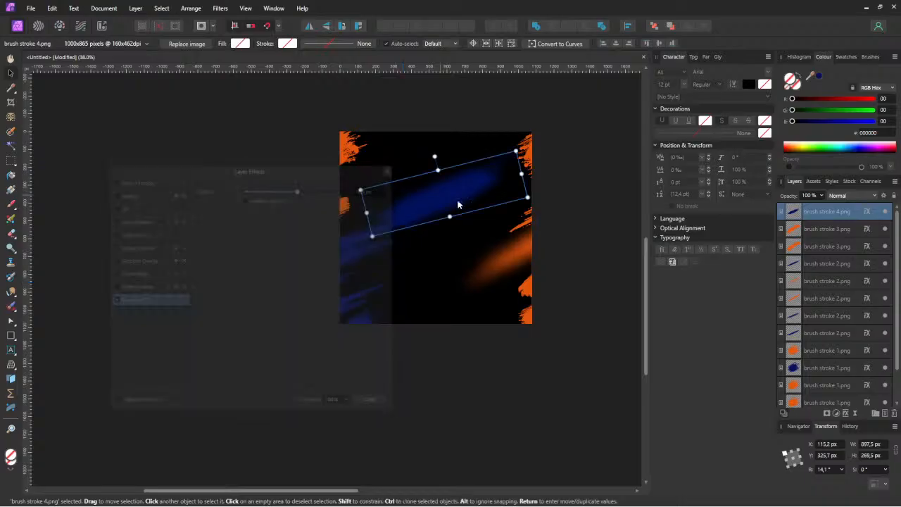
# - Duplicate the blurred blue brush stroke 4, place the copy across the canvas's bottom edge and clear the selection
pyautogui.moveTo(454, 201)
pyautogui.mouseDown()
pyautogui.moveTo(451, 315)
pyautogui.moveTo(463, 313)
pyautogui.mouseUp()
pyautogui.click(275, 274)
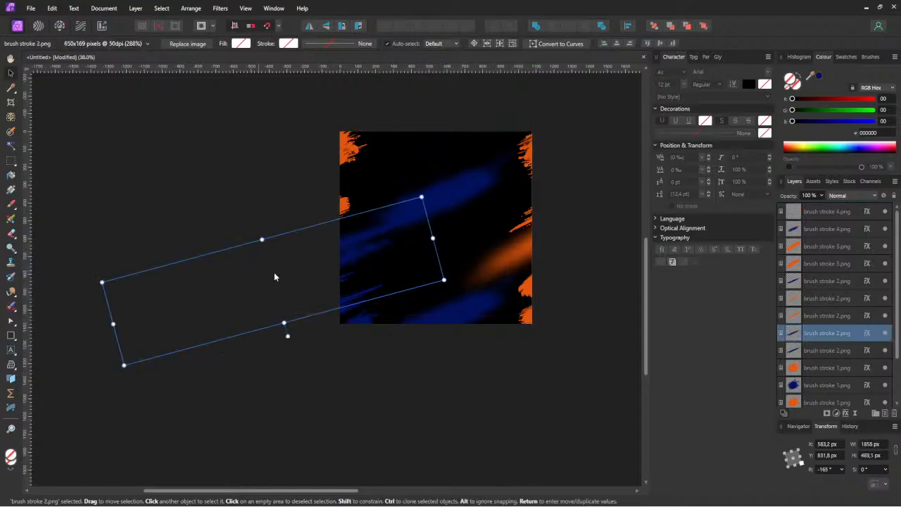
pyautogui.click(284, 147)
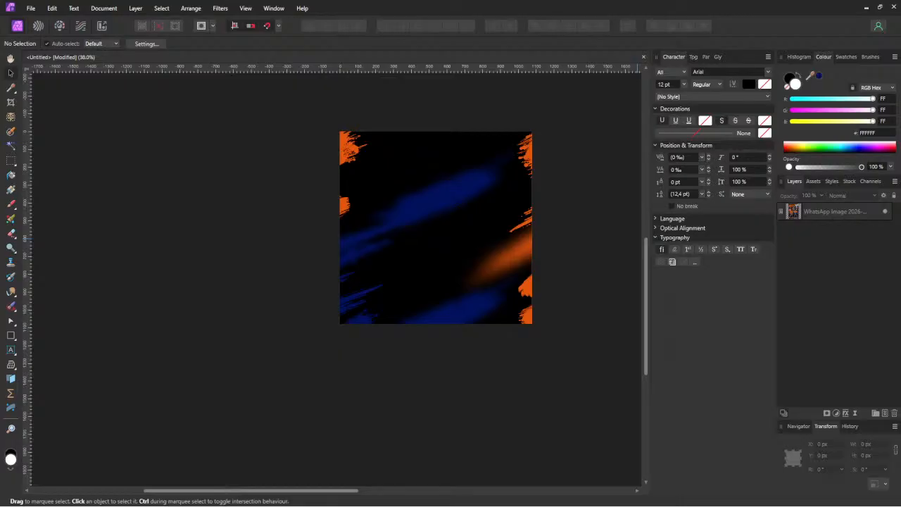
# - Add an Outer Glow to the upper-right orange splash, sampling its orange E4560E and raising the green value for a lighter orange
pyautogui.scroll(1, 463, 201)
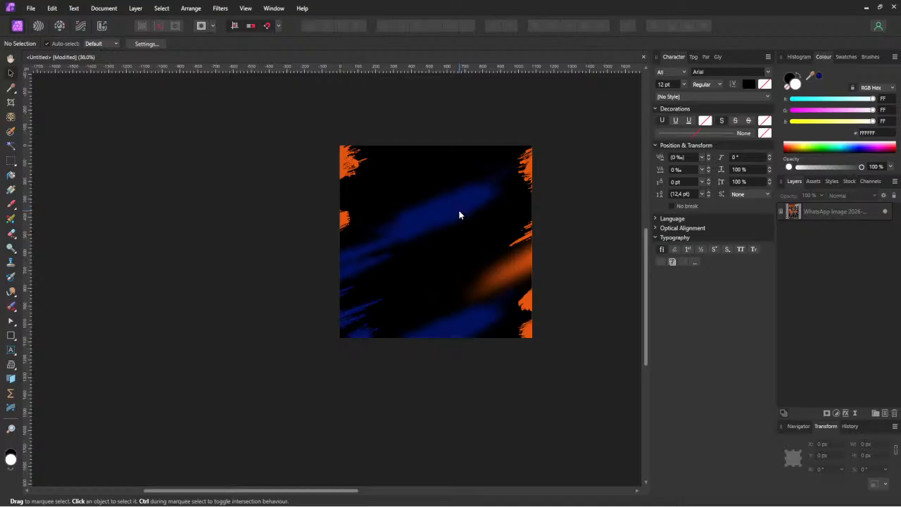
pyautogui.hscroll(3, 465, 211)
pyautogui.scroll(3, 477, 232)
pyautogui.scroll(1, 480, 240)
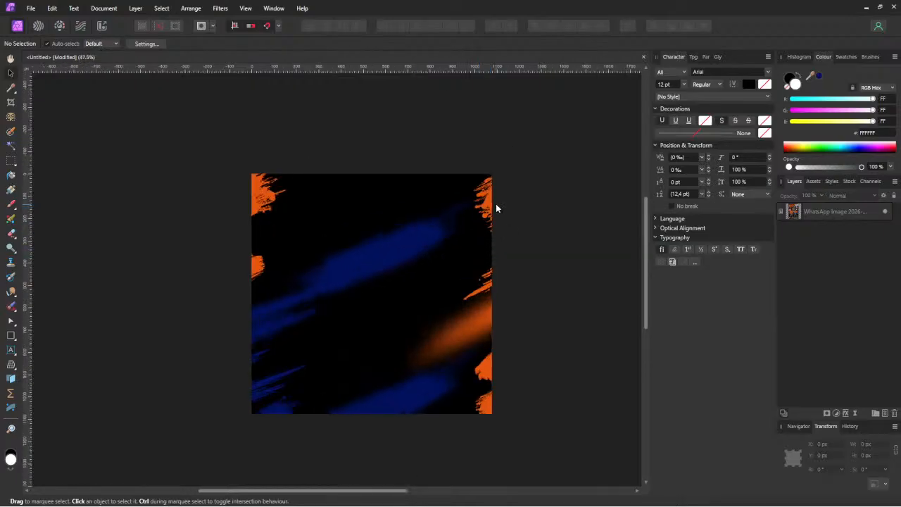
pyautogui.click(495, 204)
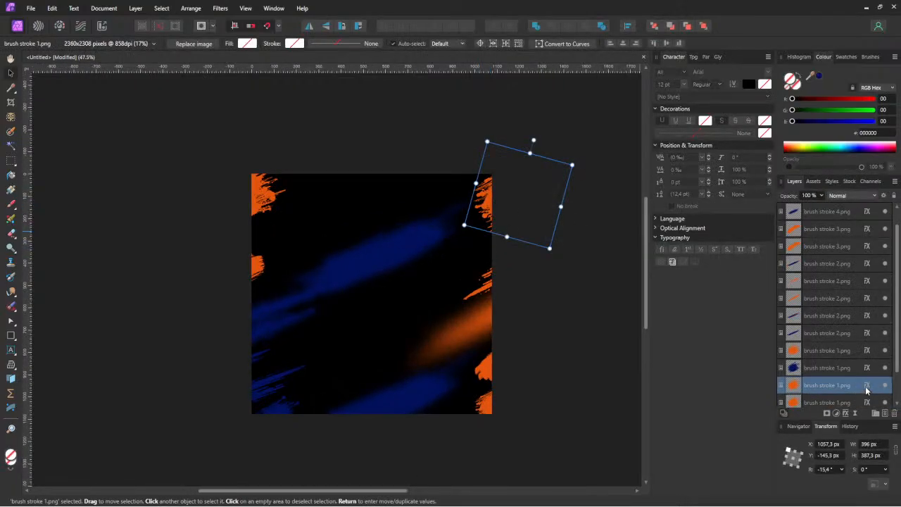
pyautogui.click(867, 386)
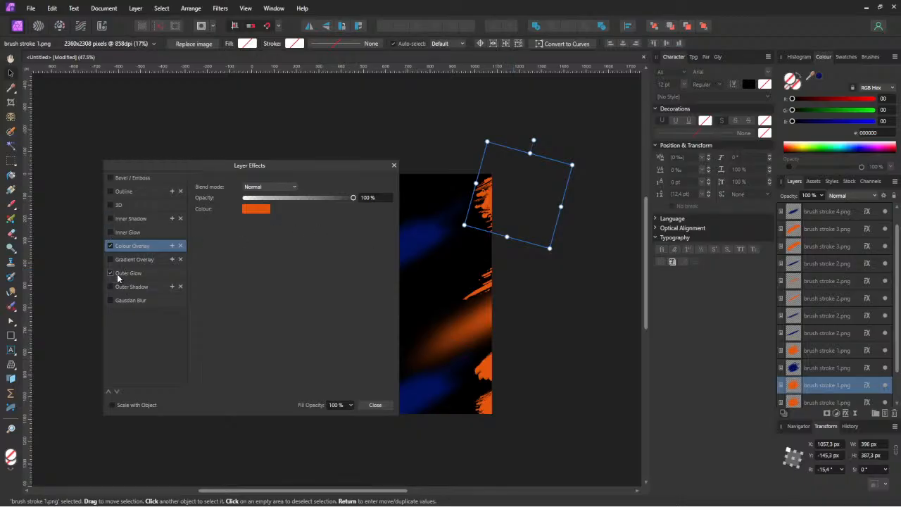
pyautogui.click(176, 272)
pyautogui.click(256, 232)
pyautogui.moveTo(300, 250)
pyautogui.mouseDown()
pyautogui.moveTo(547, 203)
pyautogui.moveTo(477, 203)
pyautogui.moveTo(486, 202)
pyautogui.mouseUp()
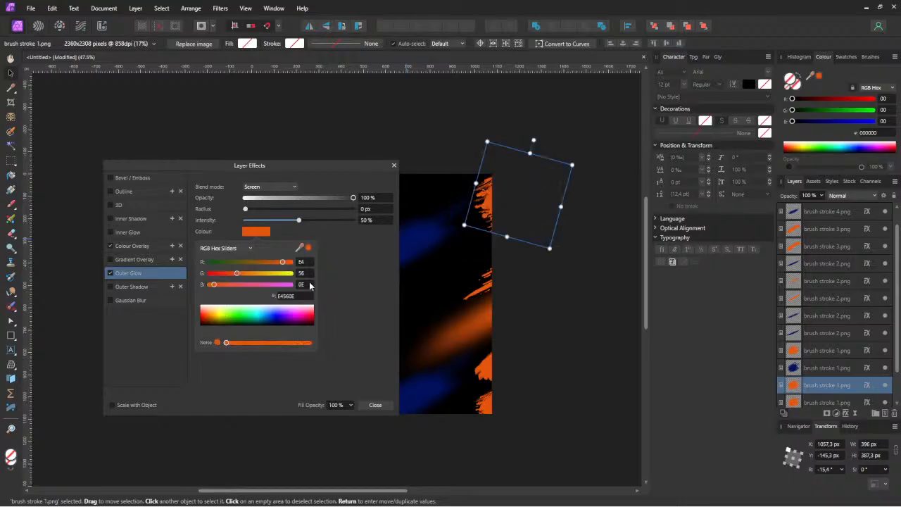
pyautogui.moveTo(237, 274); pyautogui.dragTo(241, 277)
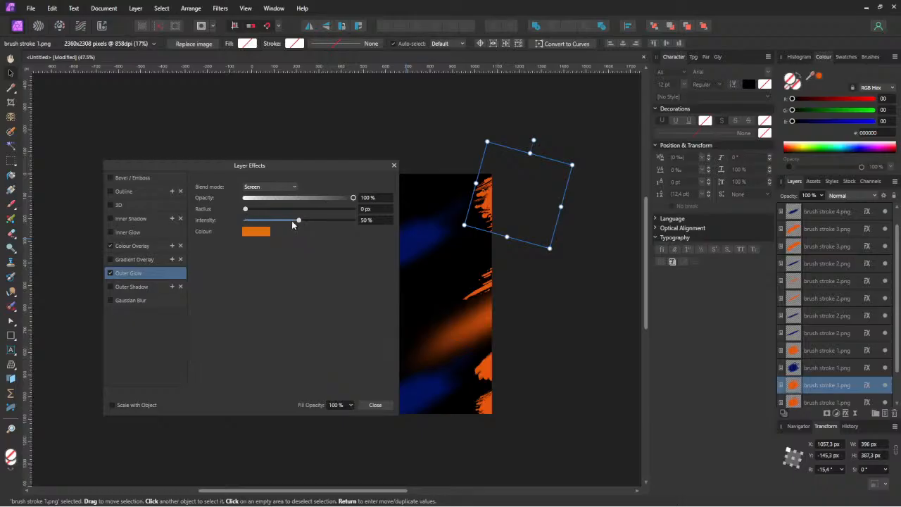
# - Set the orange splash's Outer Glow to 30 % intensity, 100 px radius and 70 % opacity, and close the layer effects
pyautogui.moveTo(296, 223); pyautogui.dragTo(286, 224)
pyautogui.moveTo(343, 199); pyautogui.dragTo(314, 199)
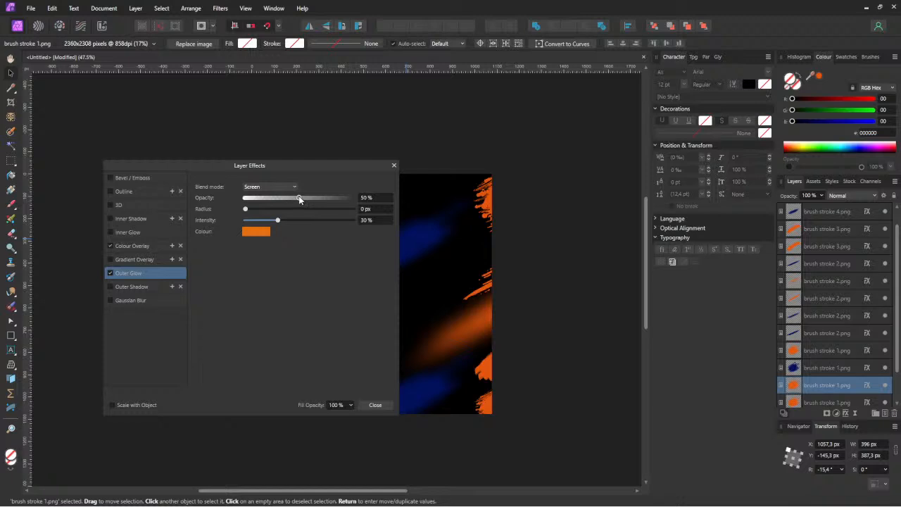
pyautogui.moveTo(246, 209); pyautogui.dragTo(355, 211)
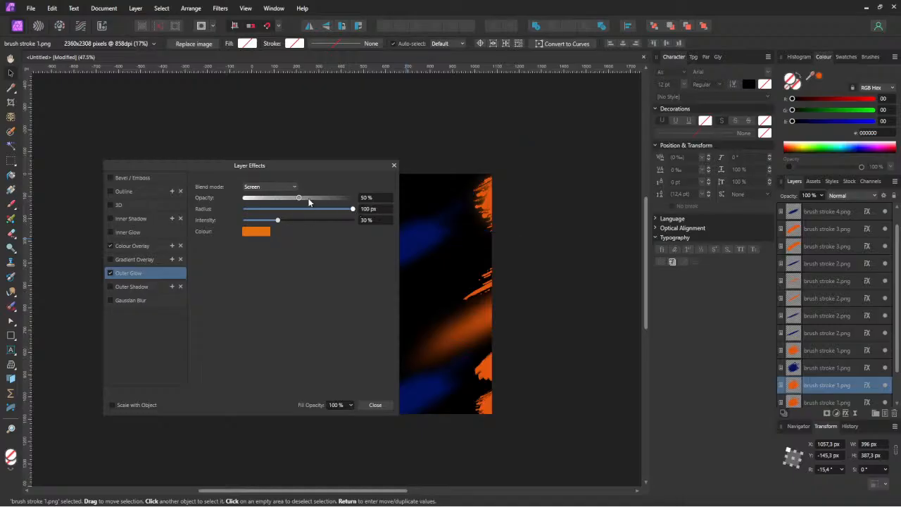
pyautogui.moveTo(298, 198); pyautogui.dragTo(330, 201)
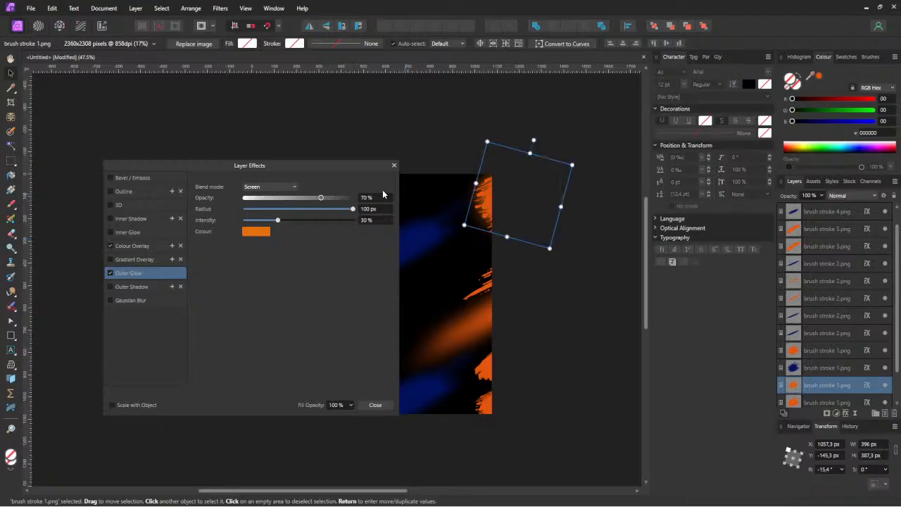
pyautogui.click(393, 167)
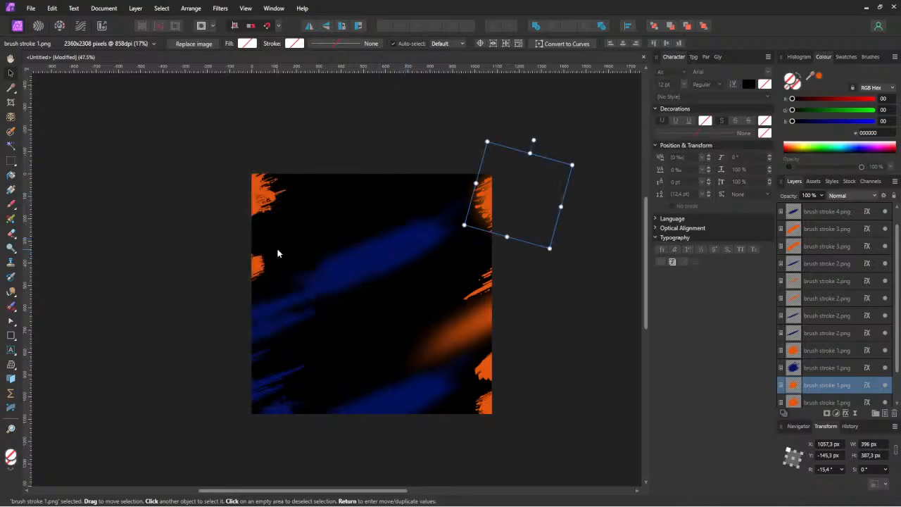
# - Add an Outer Glow to the lower-left blue brush stroke 2, coloured with the sampled dark blue 02125D
pyautogui.click(280, 413)
pyautogui.click(264, 395)
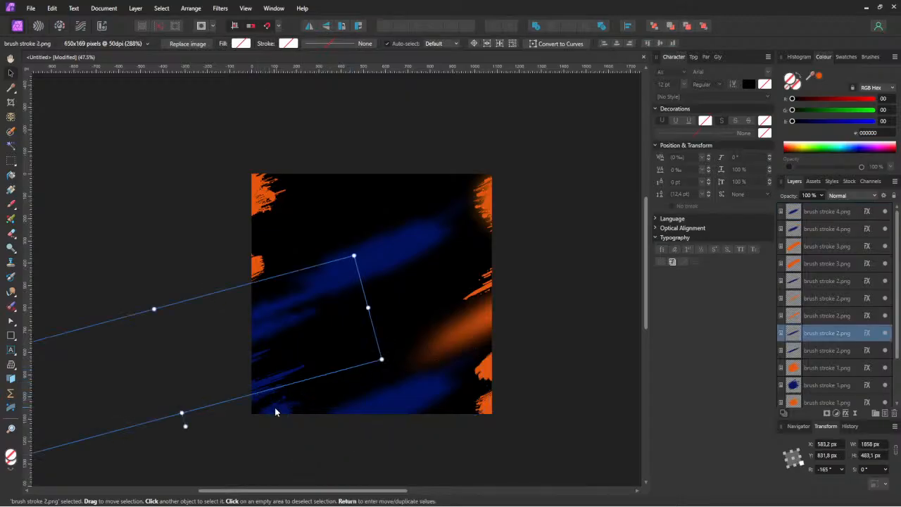
pyautogui.click(827, 361)
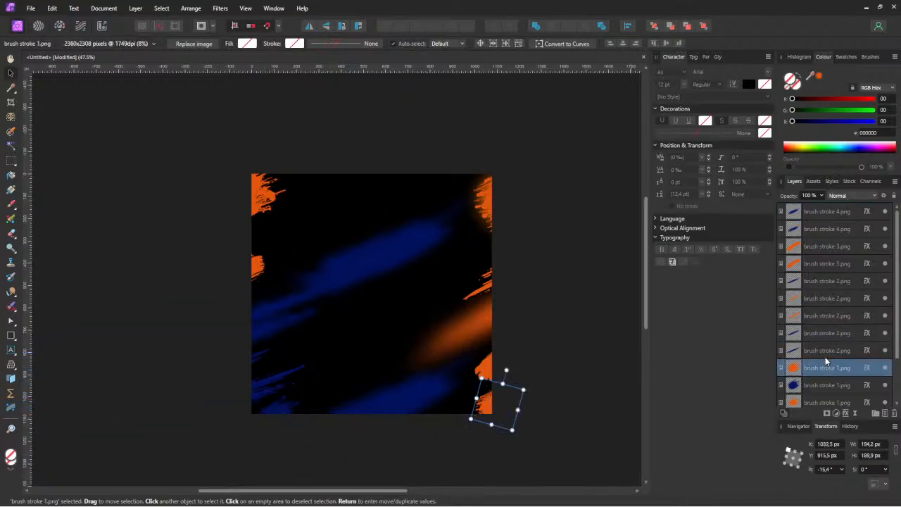
pyautogui.click(820, 352)
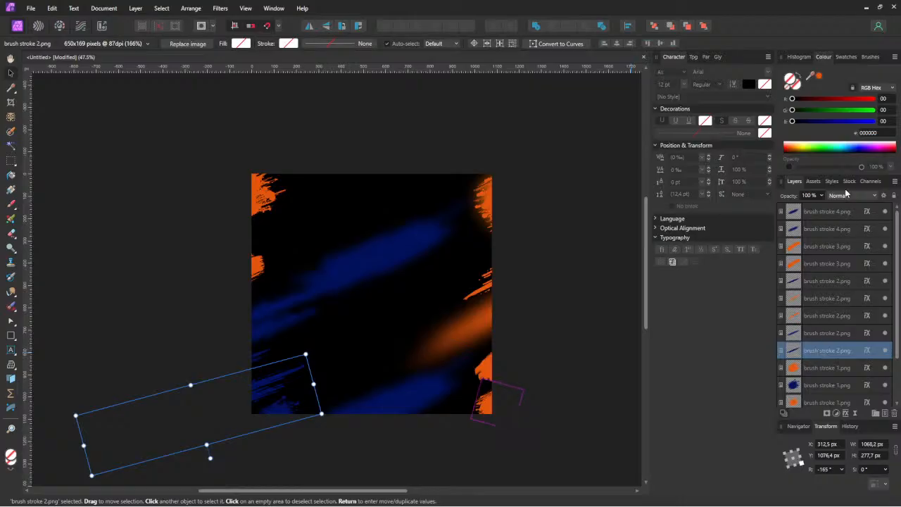
pyautogui.click(866, 355)
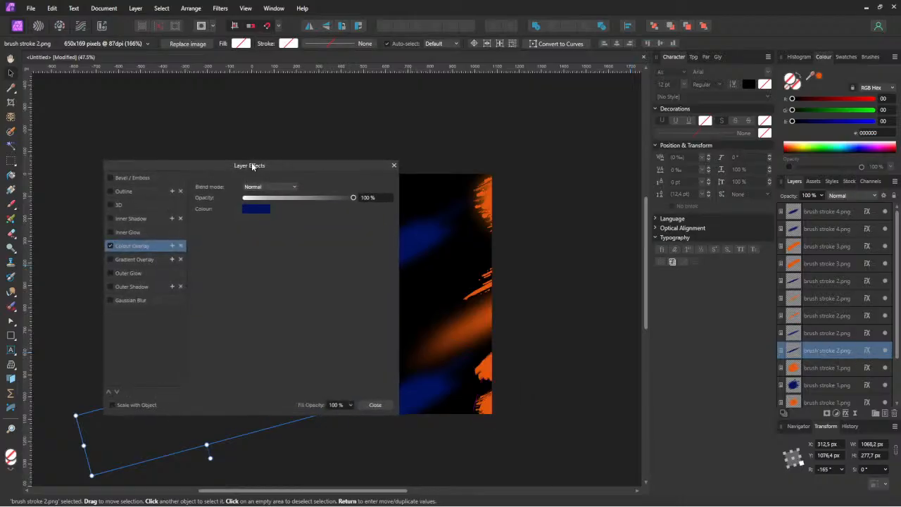
pyautogui.moveTo(251, 167); pyautogui.dragTo(589, 165)
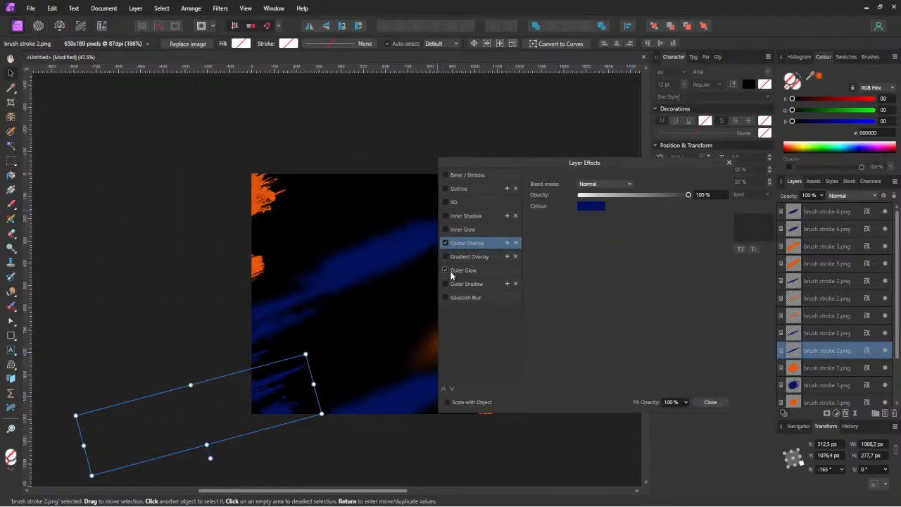
pyautogui.click(445, 270)
pyautogui.click(601, 230)
pyautogui.moveTo(636, 246); pyautogui.dragTo(282, 402)
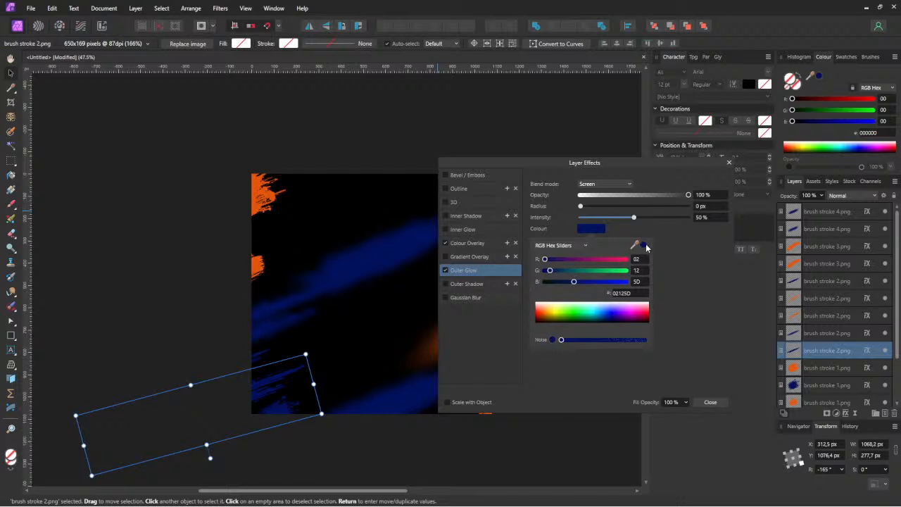
# - Brighten the blue stroke's glow colour with HSL values, raising the lightness to 46 and shifting the hue to a lighter azure blue
pyautogui.click(575, 247)
pyautogui.click(563, 280)
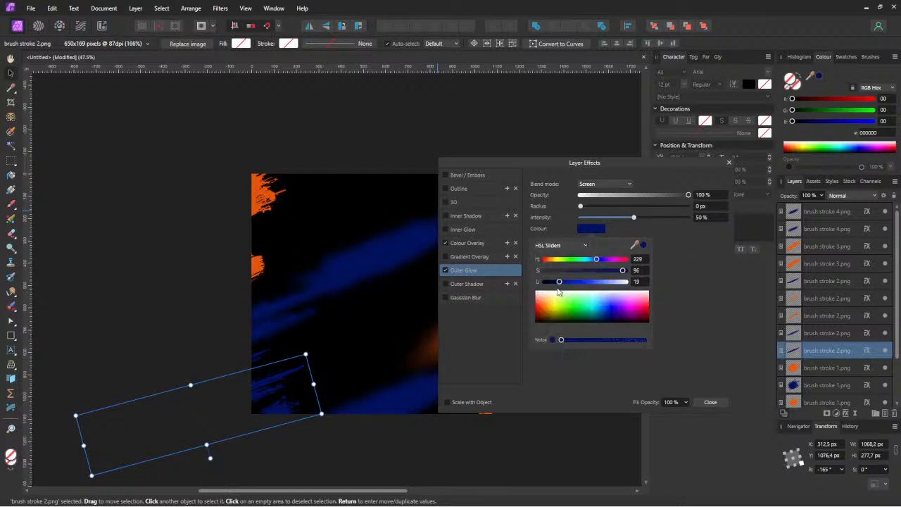
pyautogui.moveTo(561, 283); pyautogui.dragTo(582, 286)
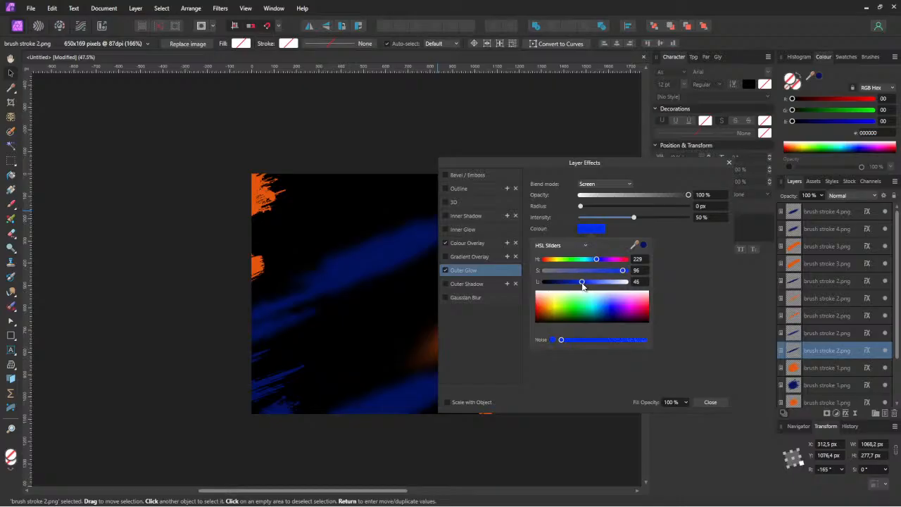
pyautogui.moveTo(596, 259); pyautogui.dragTo(592, 259)
pyautogui.click(582, 206)
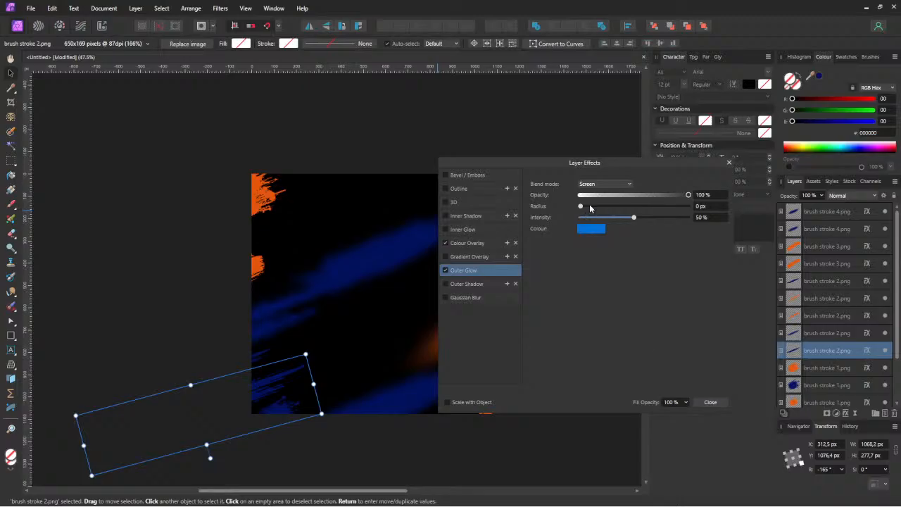
# - Set the blue stroke's Outer Glow to 29.9 px radius, 11 % intensity and 68 % opacity, and shift its colour to a purer blue
pyautogui.moveTo(584, 206); pyautogui.dragTo(593, 227)
pyautogui.moveTo(688, 197); pyautogui.dragTo(654, 197)
pyautogui.click(595, 229)
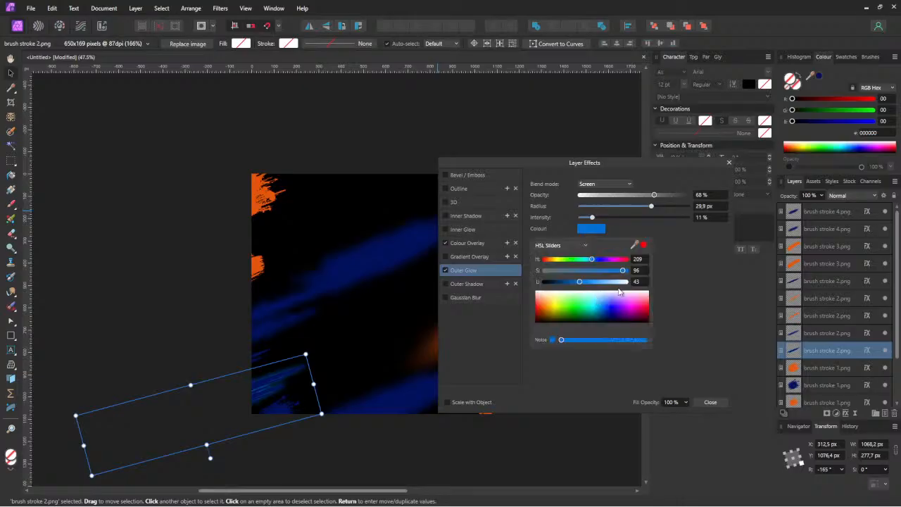
pyautogui.moveTo(595, 263); pyautogui.dragTo(584, 281)
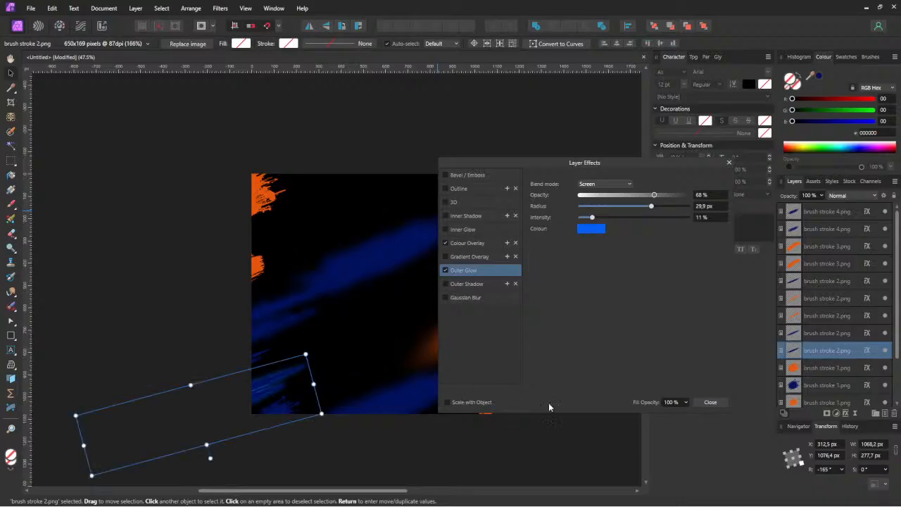
pyautogui.click(711, 403)
pyautogui.click(498, 165)
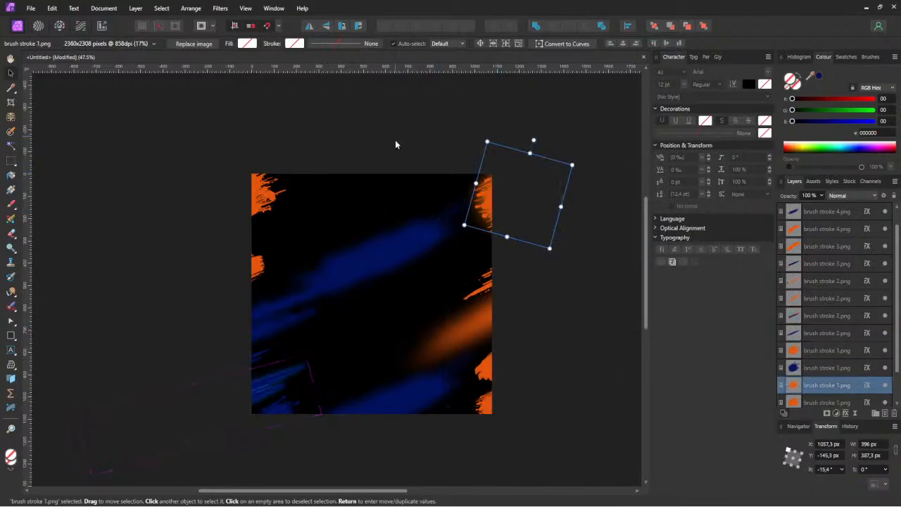
pyautogui.click(377, 166)
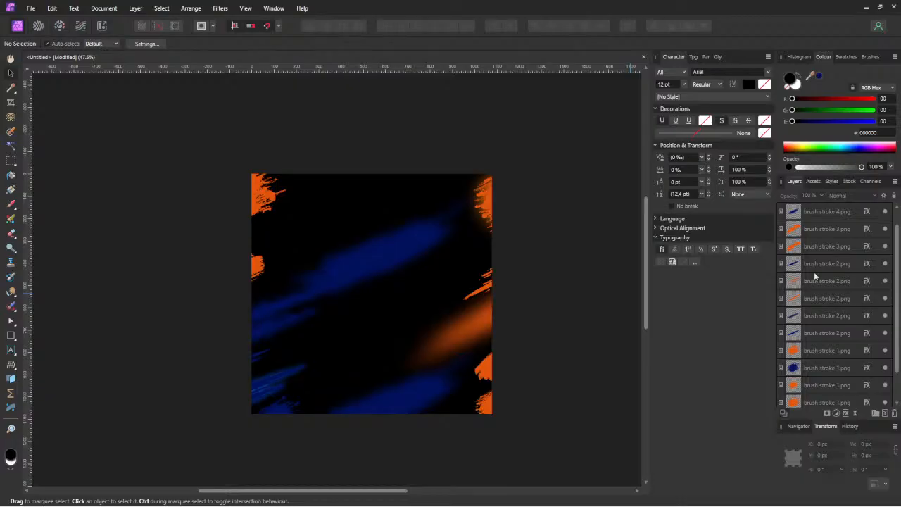
# - Paste the cut-out portrait of the man in the light blue shirt and scale it down to about 1095 px wide
pyautogui.hotkey('ctrl', 'v')
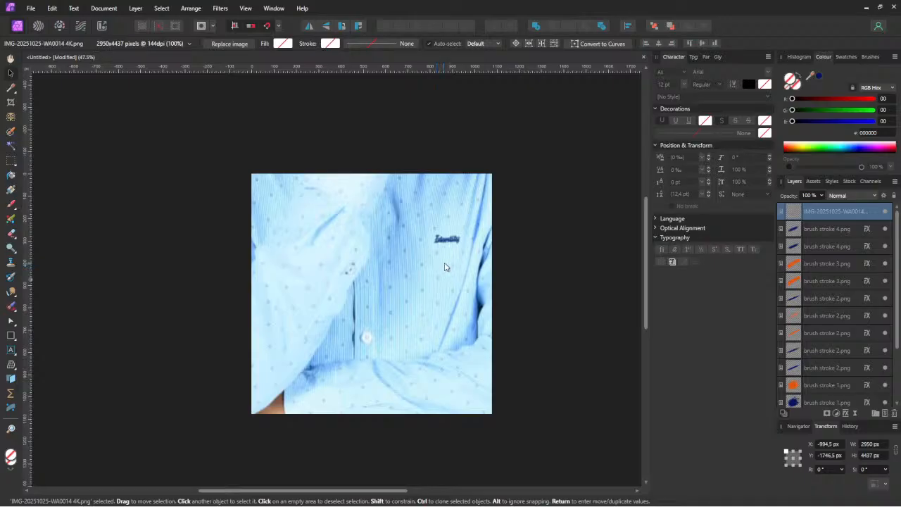
pyautogui.scroll(-5, 415, 225)
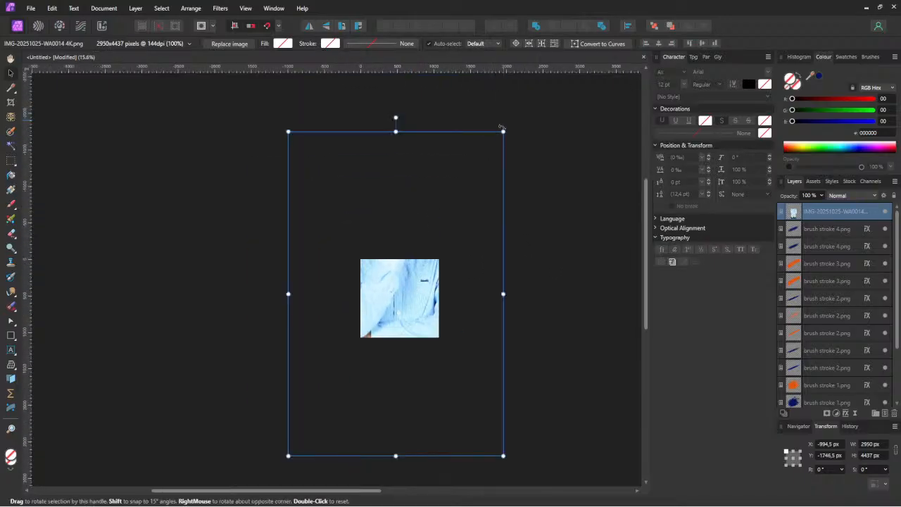
pyautogui.moveTo(503, 132); pyautogui.dragTo(438, 221)
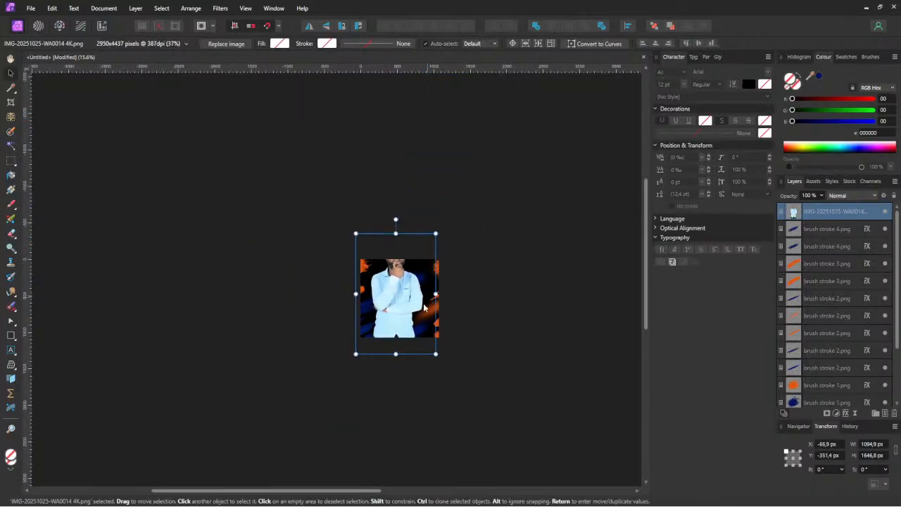
# - Enlarge the portrait to about 1236 x 1859 px and centre it horizontally, with its upper edge aligned to the canvas edge
pyautogui.scroll(5, 374, 257)
pyautogui.moveTo(375, 257); pyautogui.dragTo(374, 368)
pyautogui.moveTo(467, 195); pyautogui.dragTo(483, 161)
pyautogui.moveTo(388, 227); pyautogui.dragTo(405, 239)
pyautogui.moveTo(504, 163); pyautogui.dragTo(496, 175)
pyautogui.moveTo(363, 300); pyautogui.dragTo(367, 290)
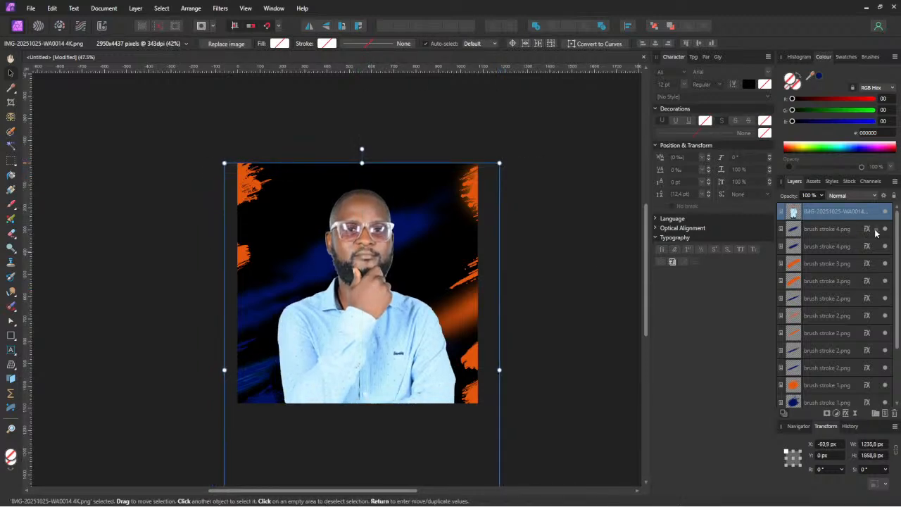
# - Select all thirteen brush stroke layers between the portrait and the black pixel layer and lock them
pyautogui.click(837, 233)
pyautogui.scroll(-3, 831, 282)
pyautogui.keyDown('shift'); pyautogui.click(874, 215); pyautogui.keyUp('shift')
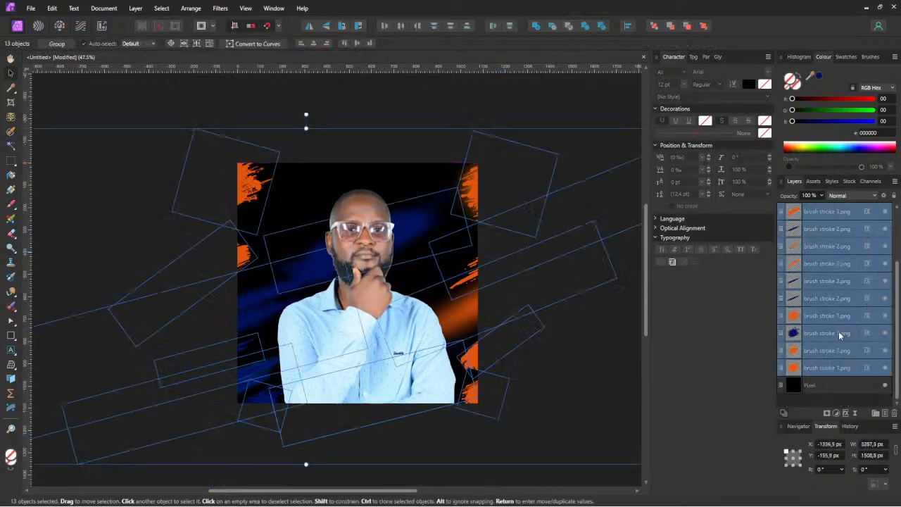
pyautogui.click(878, 215)
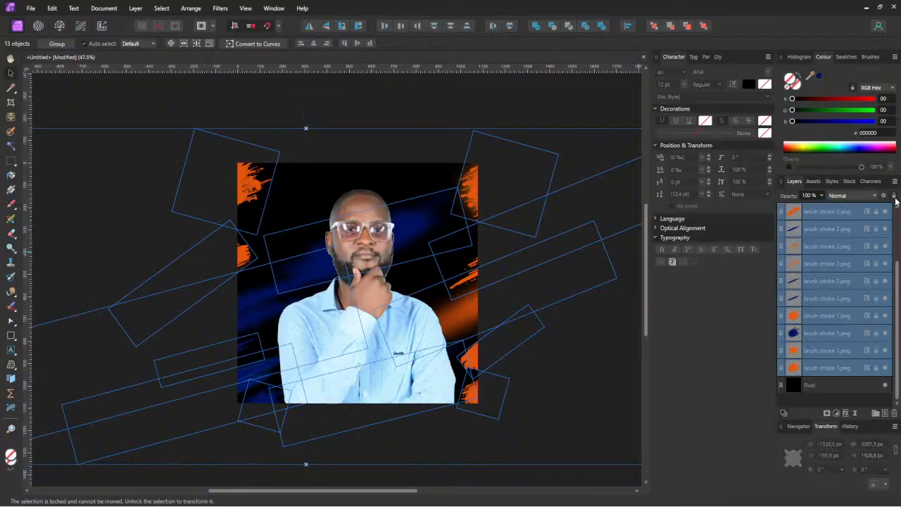
# - Group the locked brush stroke layers and name the group Background
pyautogui.scroll(2, 843, 303)
pyautogui.hotkey('ctrl', 'g')
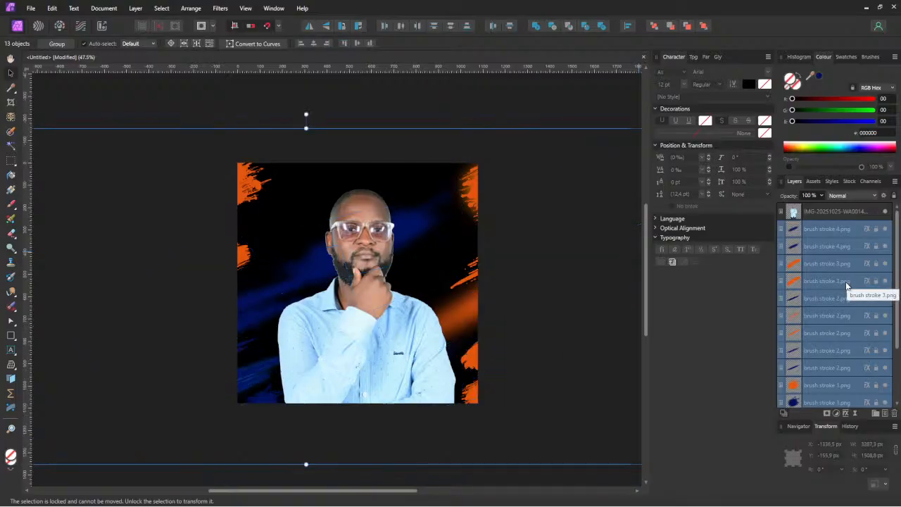
pyautogui.doubleClick(815, 233)
pyautogui.write('Background')
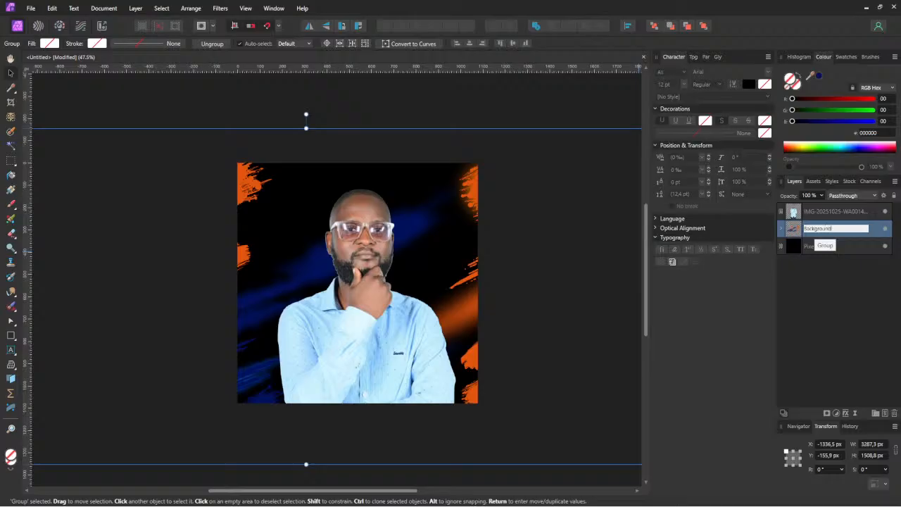
pyautogui.press('Return')
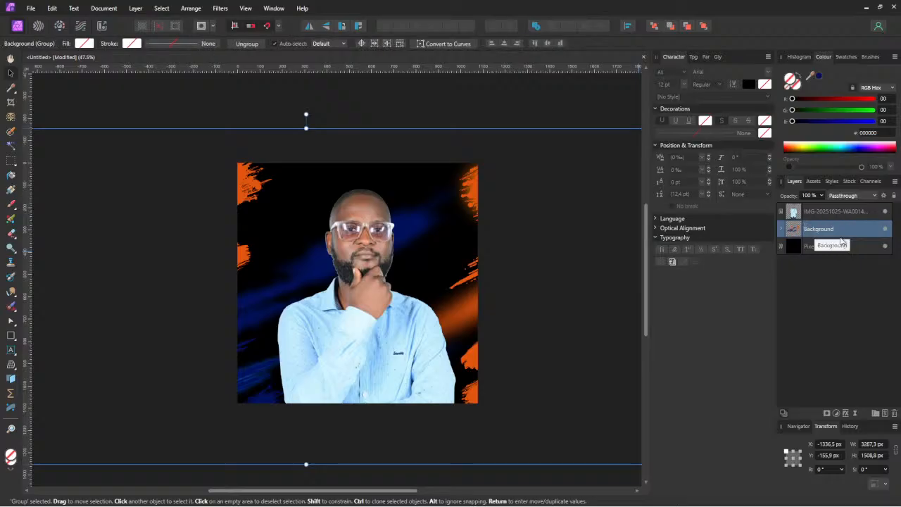
# - Add an empty pixel layer between the portrait and the Background group
pyautogui.click(831, 215)
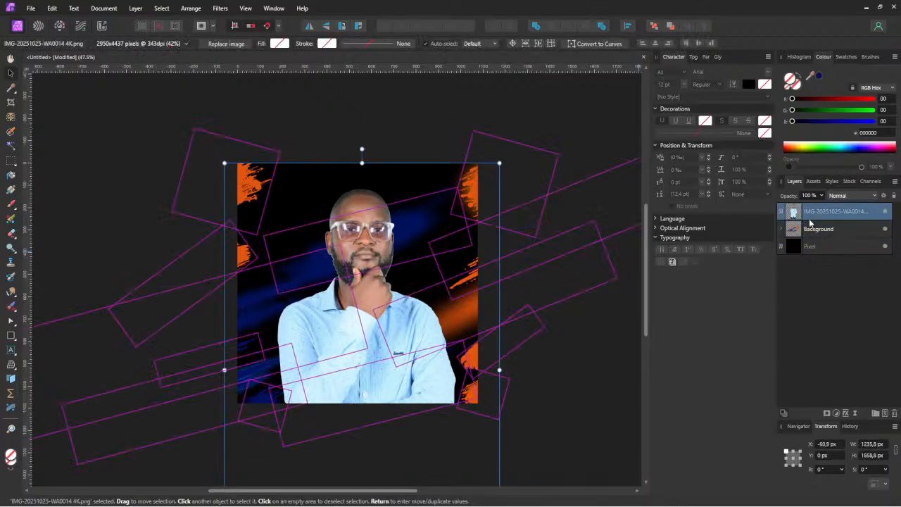
pyautogui.click(831, 229)
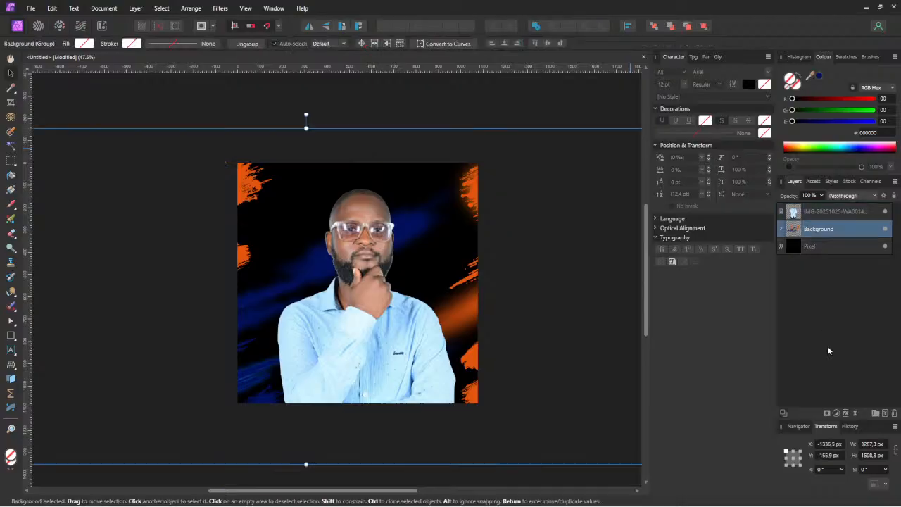
pyautogui.click(886, 415)
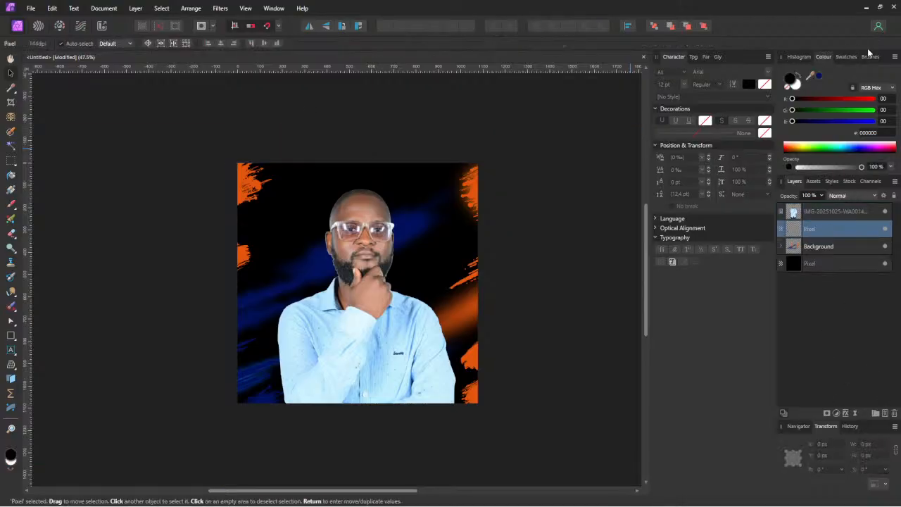
# - Choose the Finest Spray (Tilt) brush from the Sprays and Spatters set and enlarge it to about 1534 px
pyautogui.click(869, 57)
pyautogui.click(837, 85)
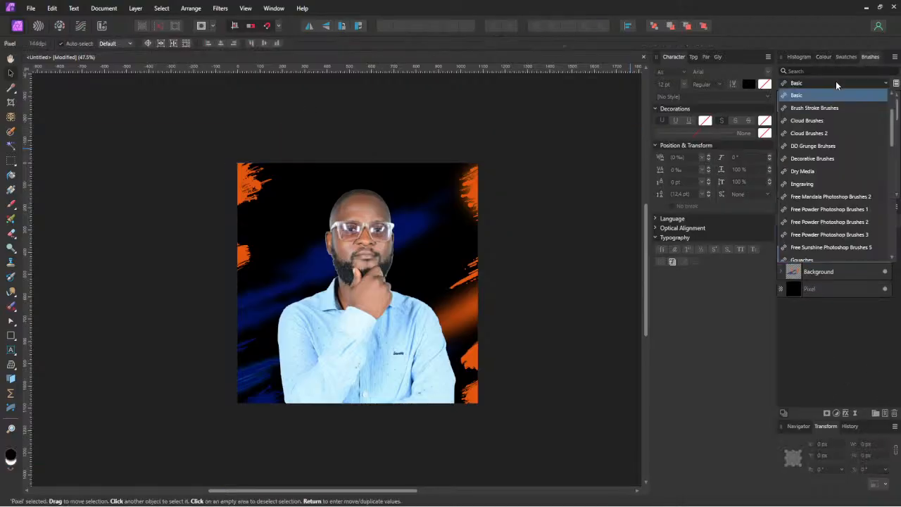
pyautogui.scroll(-10, 836, 153)
pyautogui.scroll(1, 836, 185)
pyautogui.click(817, 134)
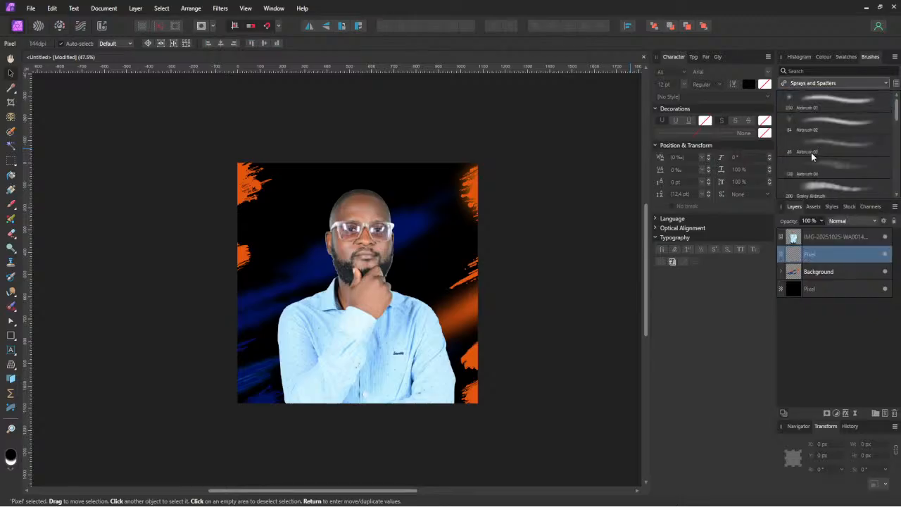
pyautogui.scroll(-5, 816, 149)
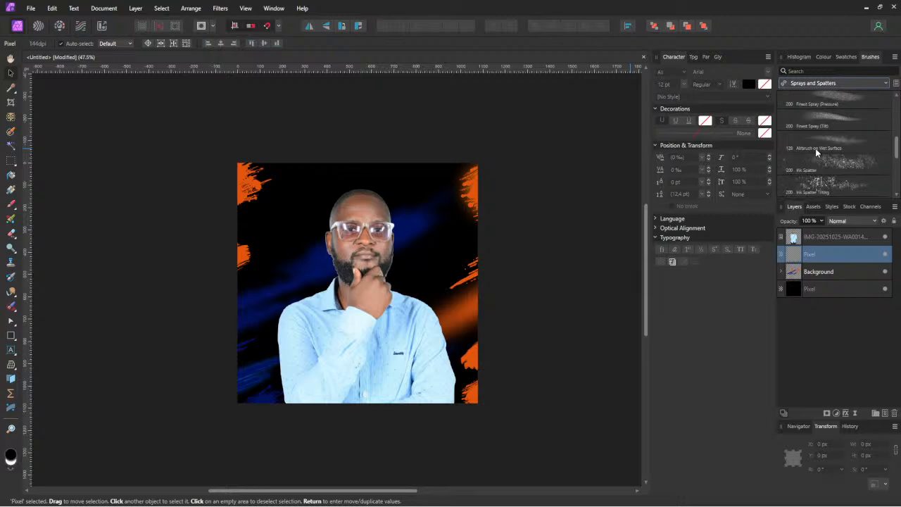
pyautogui.scroll(-3, 817, 149)
pyautogui.scroll(5, 817, 153)
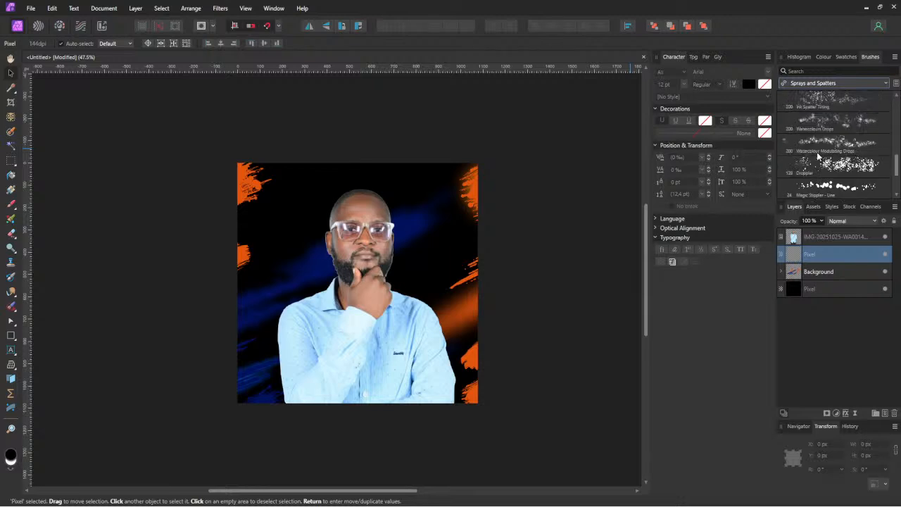
pyautogui.click(817, 148)
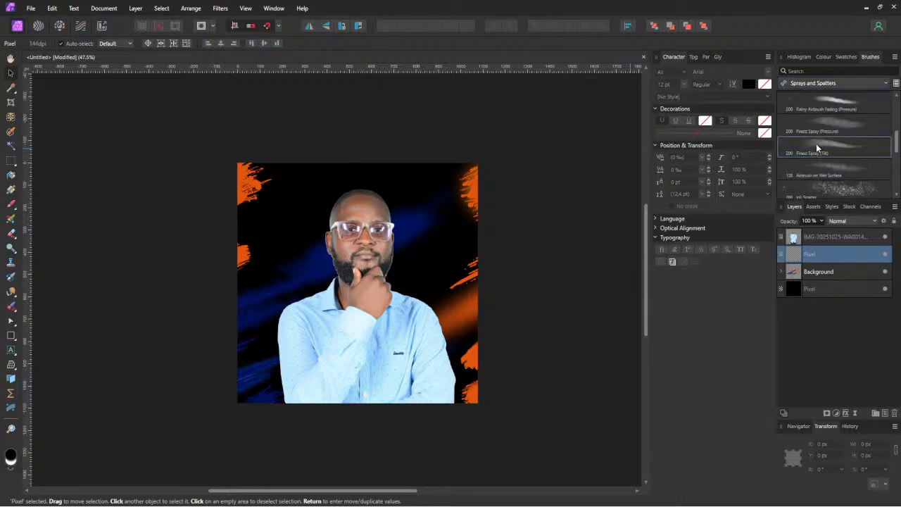
pyautogui.press('b')
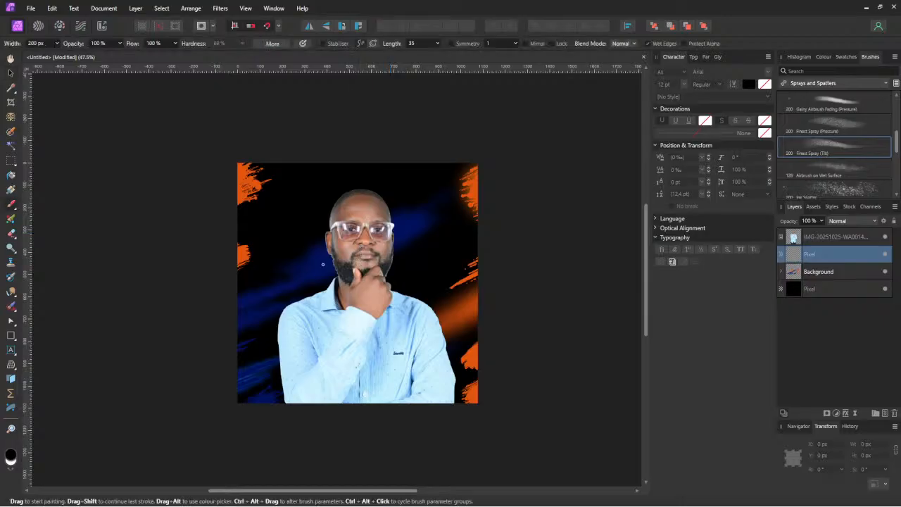
pyautogui.moveTo(332, 260)
pyautogui.mouseDown()
pyautogui.moveTo(555, 260)
pyautogui.moveTo(328, 262)
pyautogui.moveTo(541, 247)
pyautogui.moveTo(526, 252)
pyautogui.mouseUp()
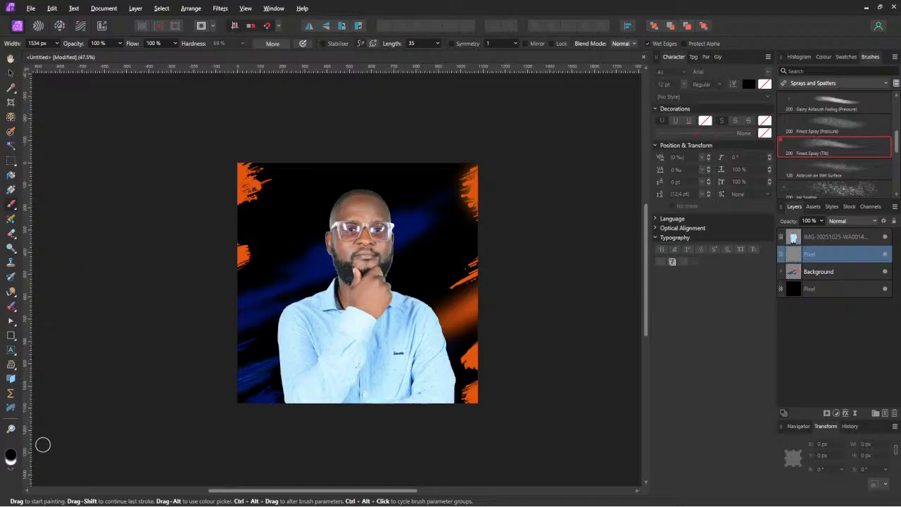
# - Set the brush colour to the orange sampled from the upper-right splash
pyautogui.doubleClick(9, 456)
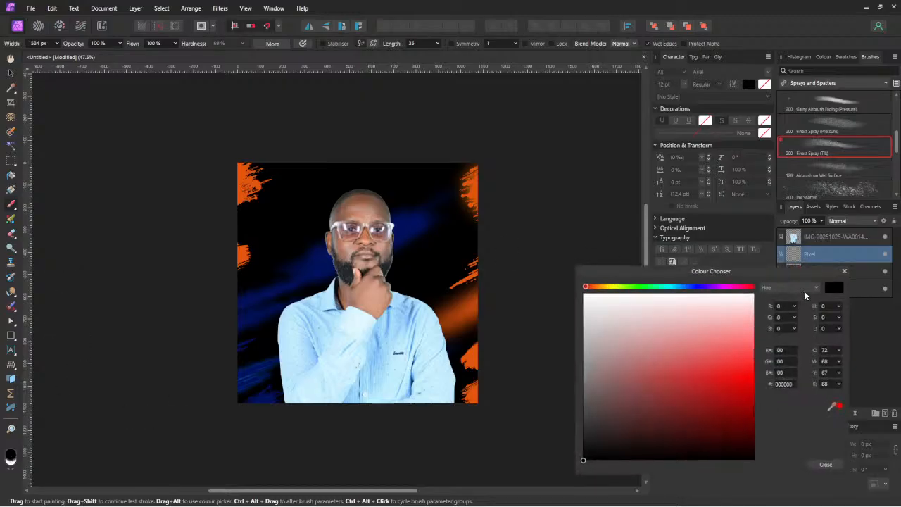
pyautogui.moveTo(836, 409); pyautogui.dragTo(472, 197)
pyautogui.moveTo(367, 272); pyautogui.dragTo(342, 262)
pyautogui.click(844, 271)
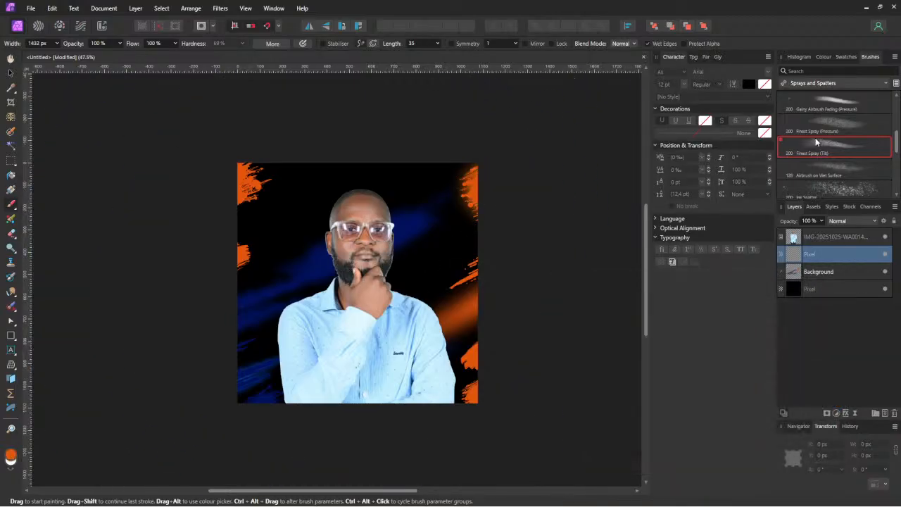
# - Try the Finest Spray (Pressure) and Grainy Airbrush Fading (Pressure) brushes, enlarging the airbrush to about 821 px
pyautogui.click(822, 131)
pyautogui.moveTo(384, 239)
pyautogui.mouseDown()
pyautogui.moveTo(485, 236)
pyautogui.moveTo(465, 236)
pyautogui.mouseUp()
pyautogui.click(825, 106)
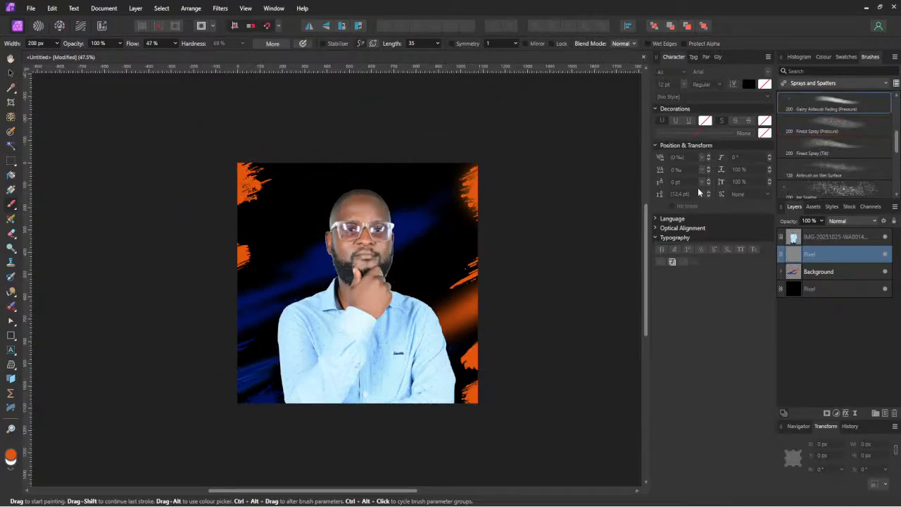
pyautogui.moveTo(317, 263); pyautogui.dragTo(333, 264)
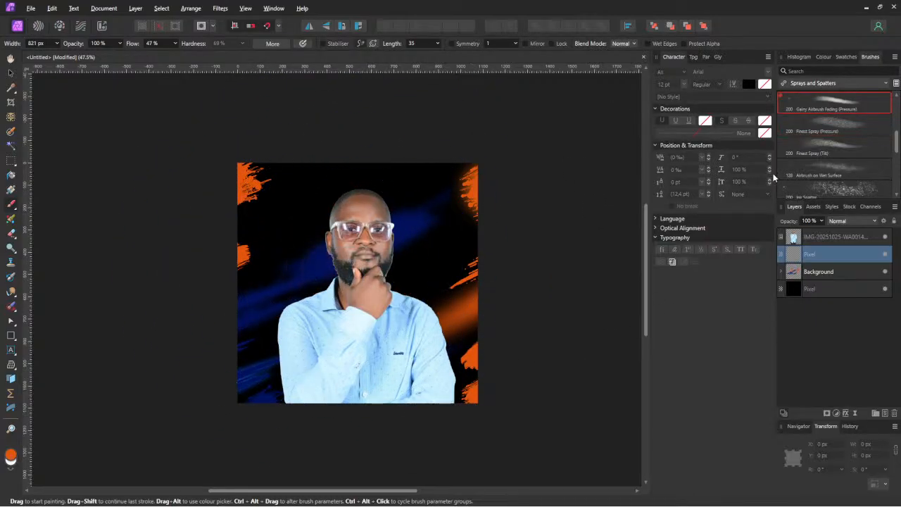
# - Try the Ink Spatter Tilting brush and a Watercolours Drops brush of about 430 px for orange spatter beside the man
pyautogui.scroll(5, 831, 148)
pyautogui.scroll(-5, 826, 125)
pyautogui.click(821, 145)
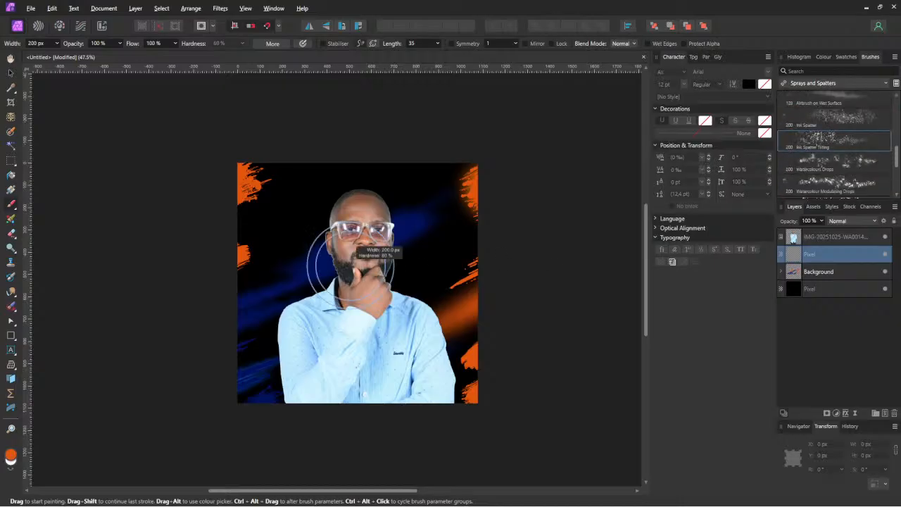
pyautogui.click(799, 168)
pyautogui.keyDown('ctrl'); pyautogui.keyDown('alt'); pyautogui.moveTo(366, 268); pyautogui.dragTo(445, 268); pyautogui.keyUp('alt'); pyautogui.keyUp('ctrl')
pyautogui.keyDown('ctrl'); pyautogui.keyDown('alt'); pyautogui.moveTo(452, 403); pyautogui.dragTo(417, 397); pyautogui.keyUp('alt'); pyautogui.keyUp('ctrl')
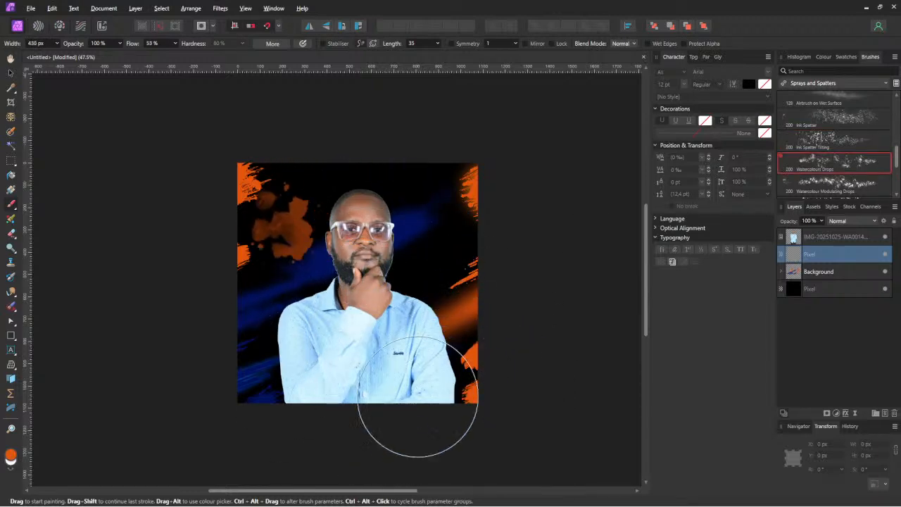
# - Try the Magic Stippler - Constant brush at about 1108 px on the pixel layer and undo the stroke
pyautogui.scroll(-4, 835, 184)
pyautogui.click(835, 184)
pyautogui.moveTo(329, 280)
pyautogui.mouseDown()
pyautogui.moveTo(338, 271)
pyautogui.moveTo(220, 280)
pyautogui.mouseUp()
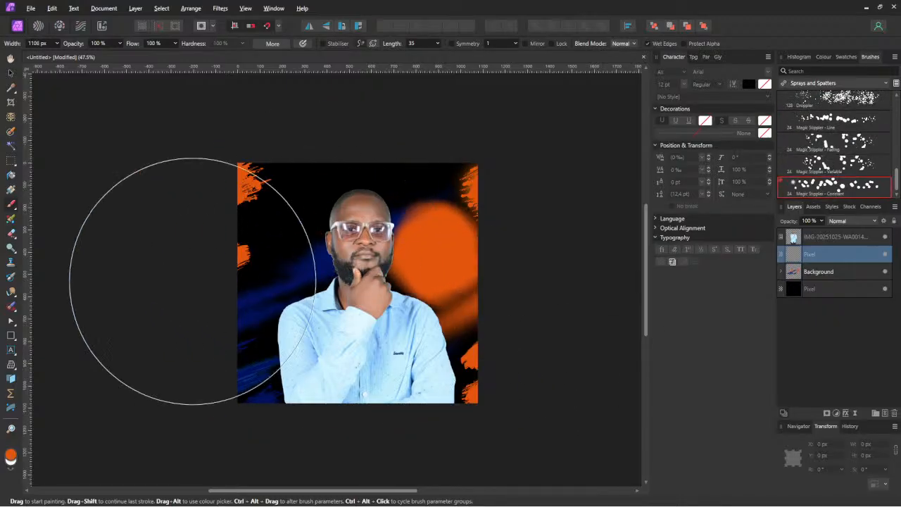
pyautogui.hotkey('ctrl', 'z')
# - Try the Magic Stippler - Variable brush at 94 px for orange dots around the man's head and undo the dots
pyautogui.click(835, 162)
pyautogui.moveTo(338, 277)
pyautogui.mouseDown()
pyautogui.moveTo(463, 275)
pyautogui.moveTo(343, 275)
pyautogui.moveTo(328, 255)
pyautogui.mouseUp()
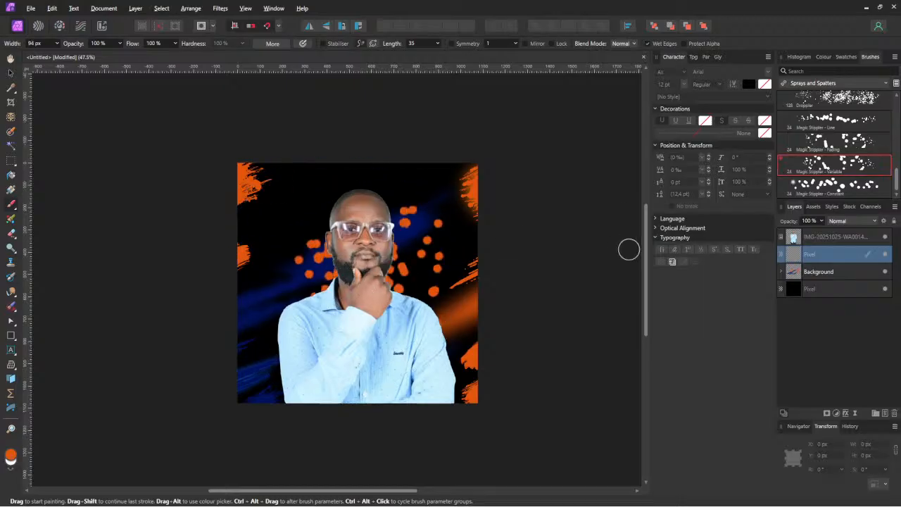
pyautogui.hotkey('ctrl', 'z')
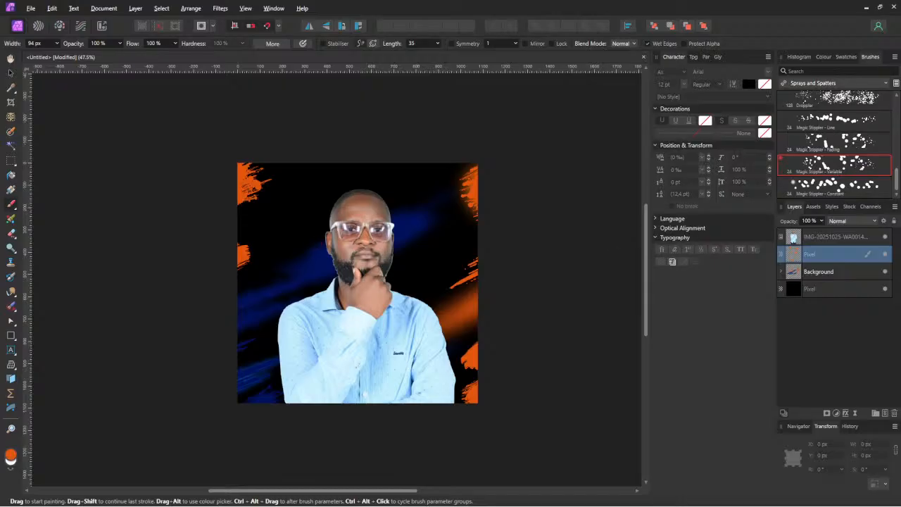
# - Switch to Firefox and open the PNGWing website
pyautogui.moveTo(328, 504)
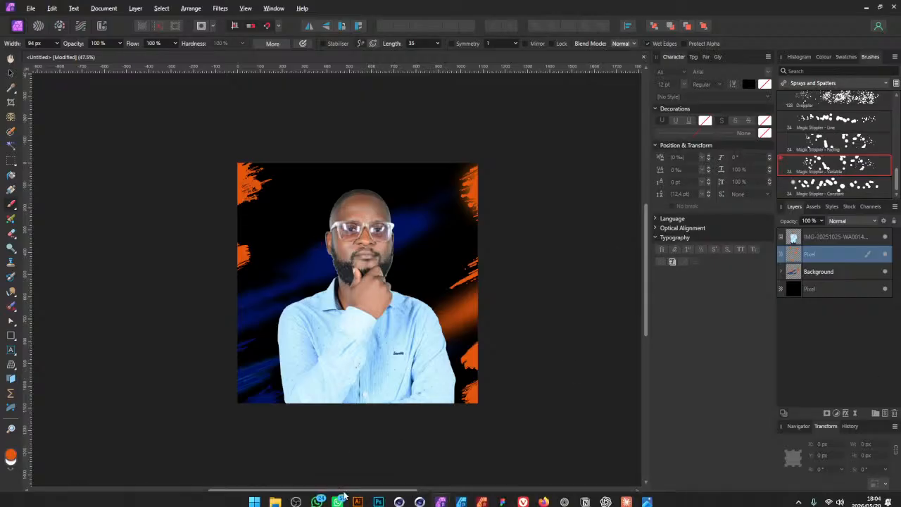
pyautogui.click(545, 495)
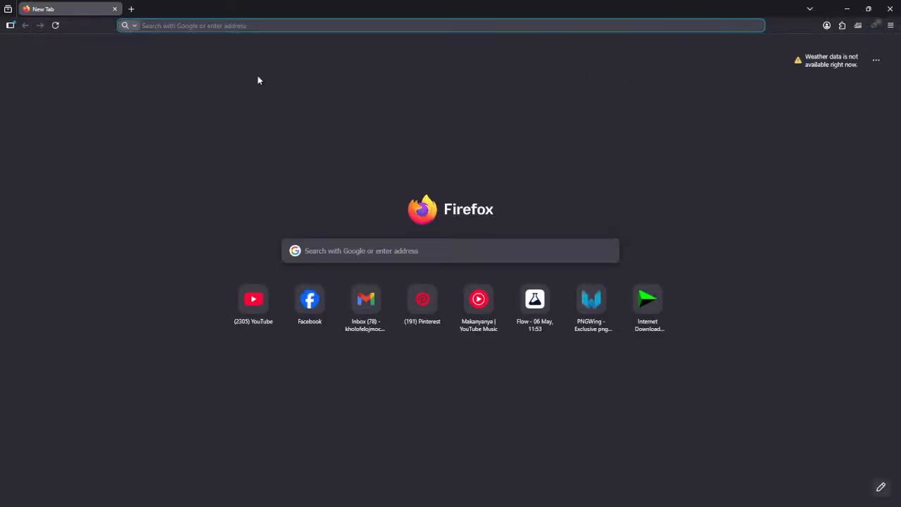
pyautogui.click(585, 310)
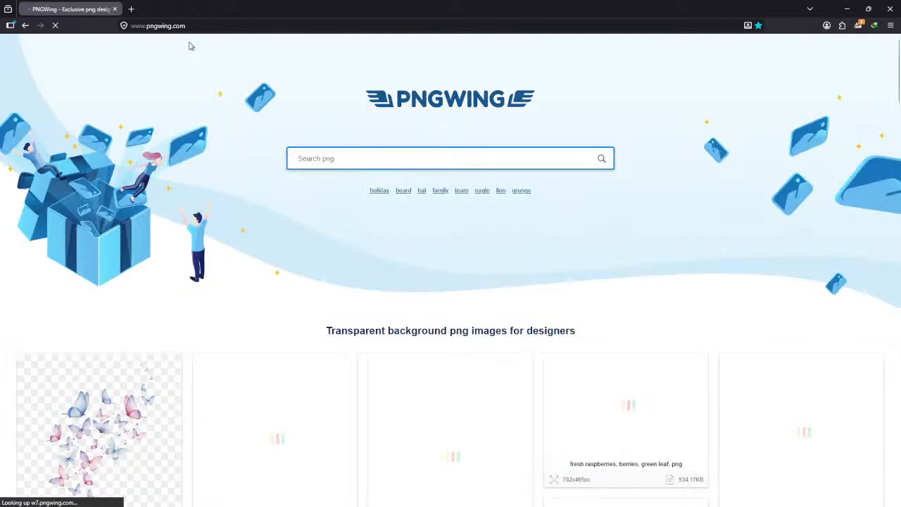
# - Try to search PNGWing for "spary and splatters"
pyautogui.write('spary a')
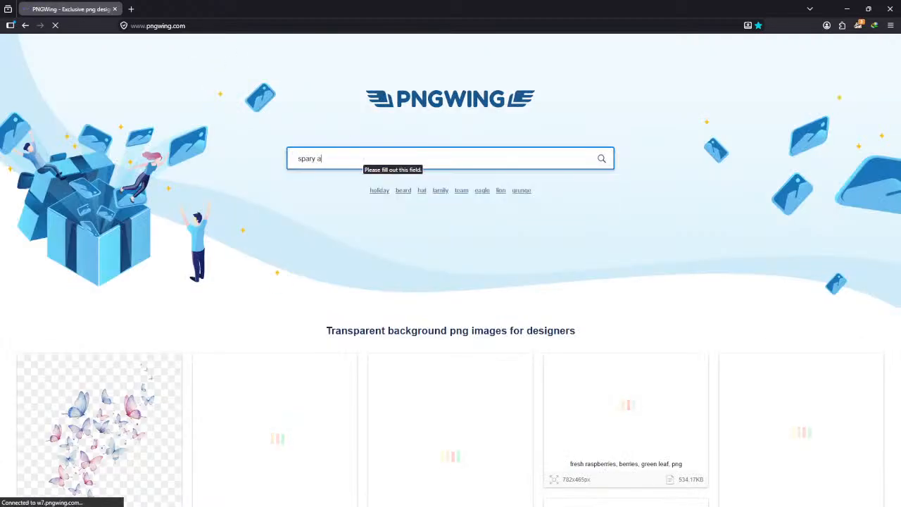
pyautogui.write('nd splatters')
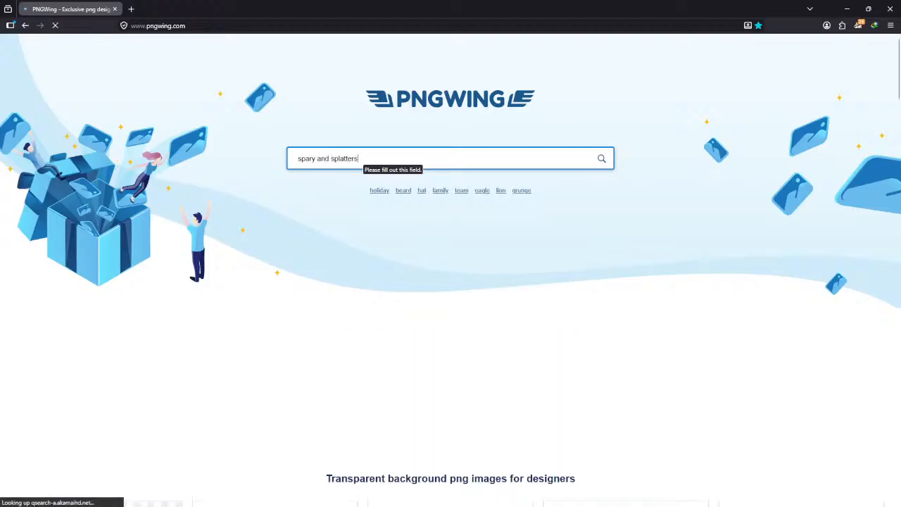
pyautogui.scroll(-3, 447, 209)
pyautogui.scroll(3, 442, 210)
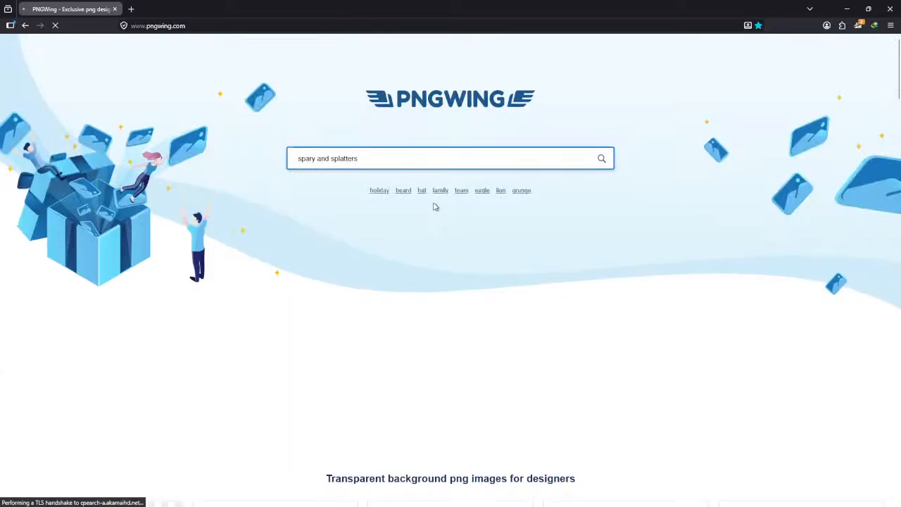
pyautogui.scroll(-2, 352, 213)
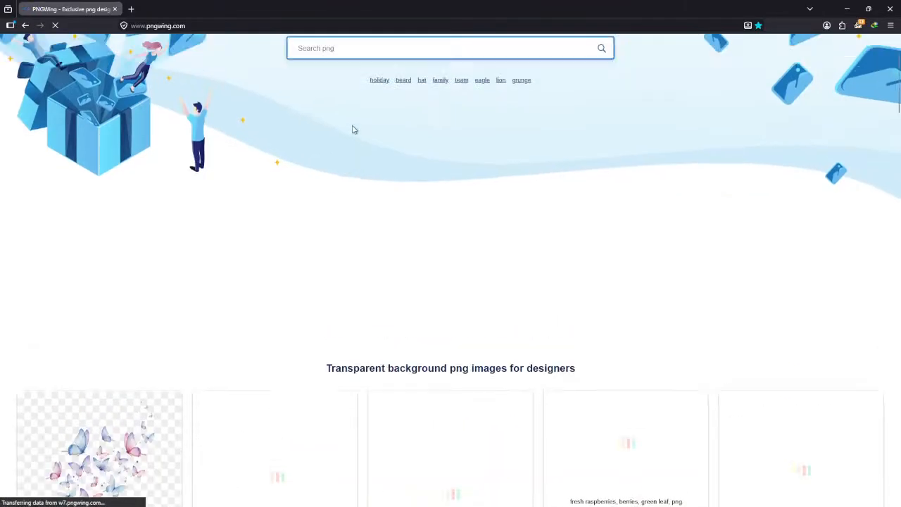
pyautogui.scroll(2, 352, 128)
# - Search PNGWing for "paint splatter" and look through the first results
pyautogui.click(341, 157)
pyautogui.write('pa')
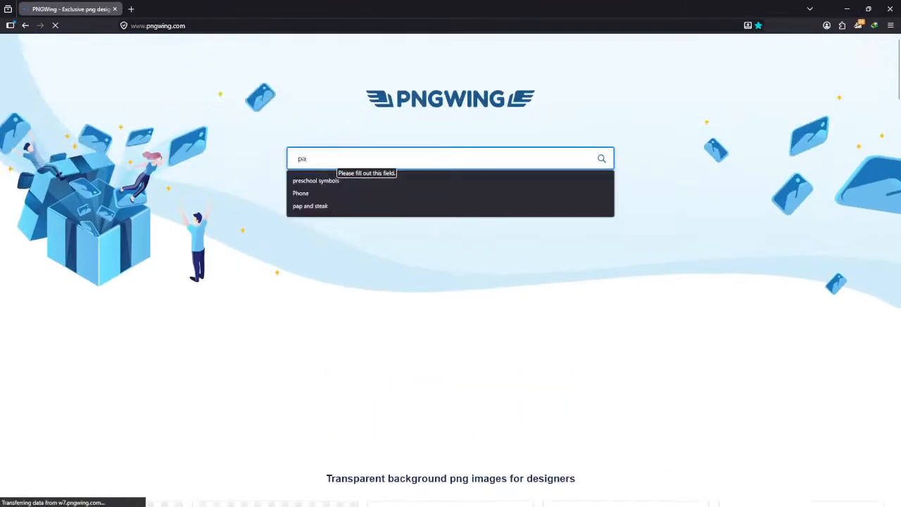
pyautogui.write('int')
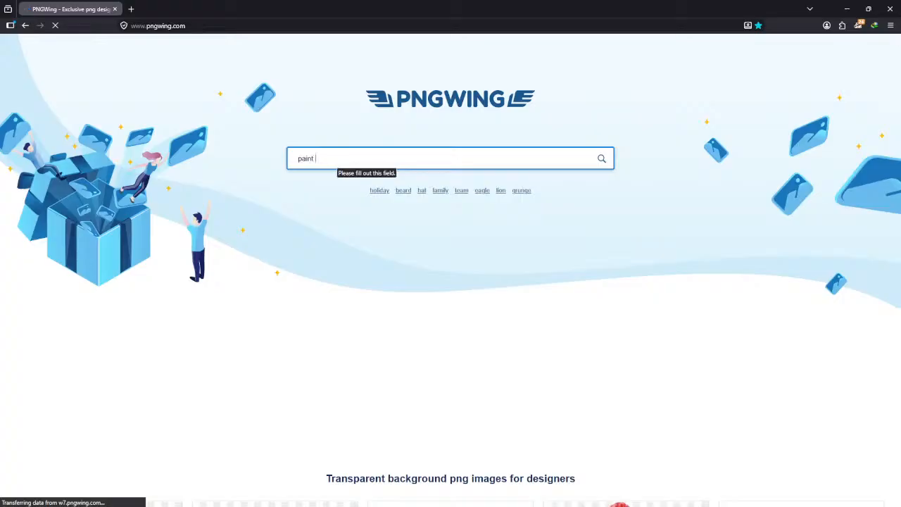
pyautogui.write('er')
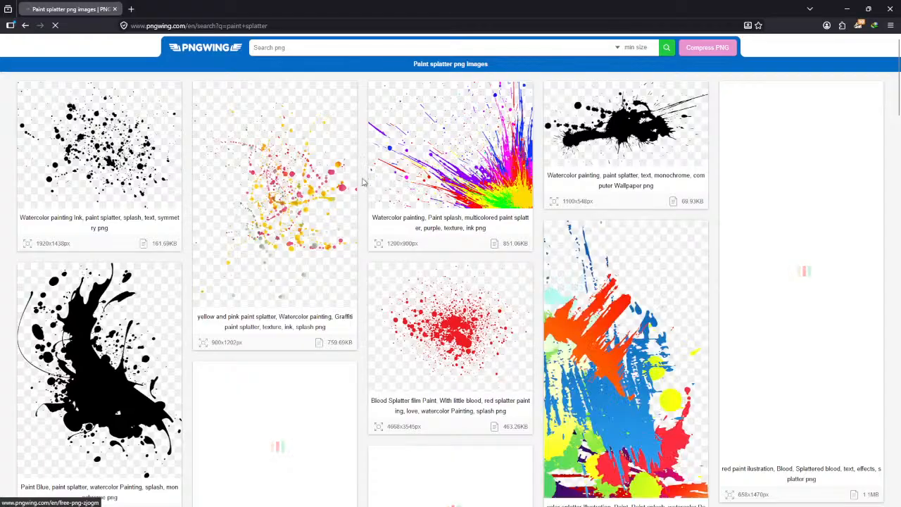
pyautogui.scroll(-2, 508, 183)
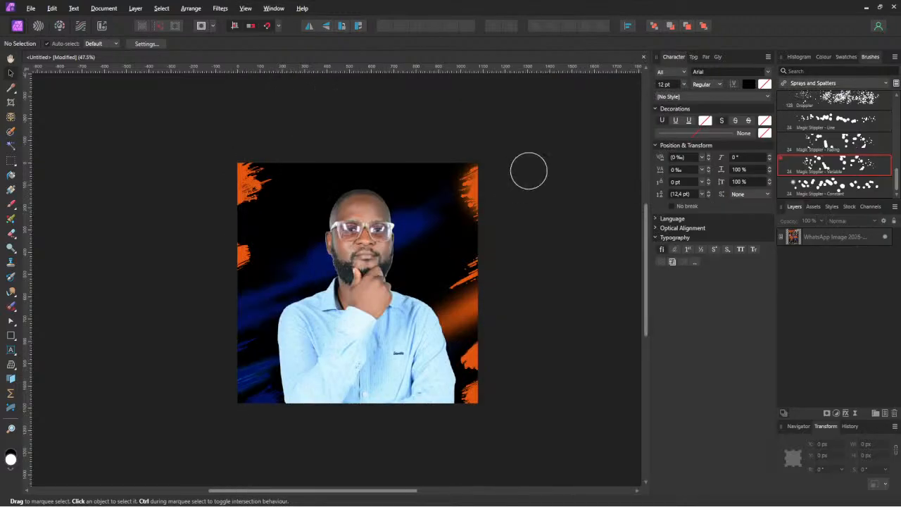
# - Switch back to Firefox, open the red blood splatter result in a separate tab, and return to the search results
pyautogui.moveTo(359, 504)
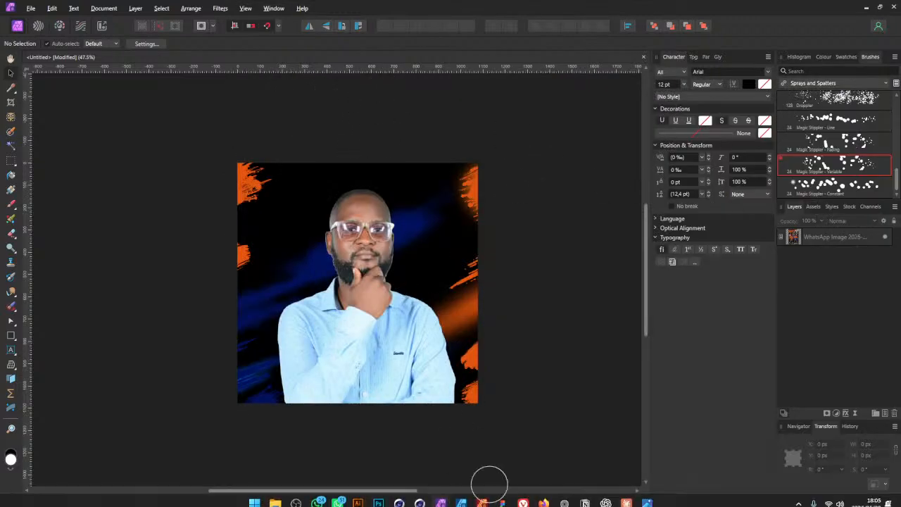
pyautogui.click(544, 496)
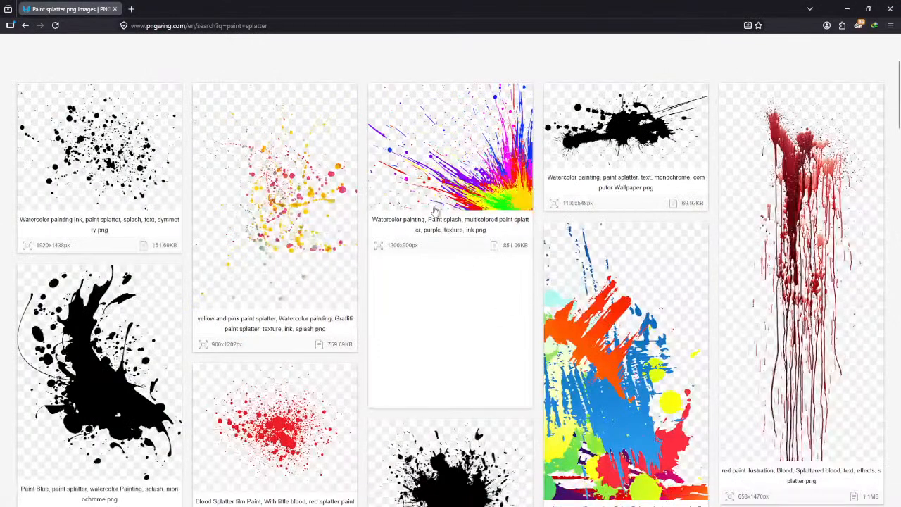
pyautogui.scroll(-3, 593, 161)
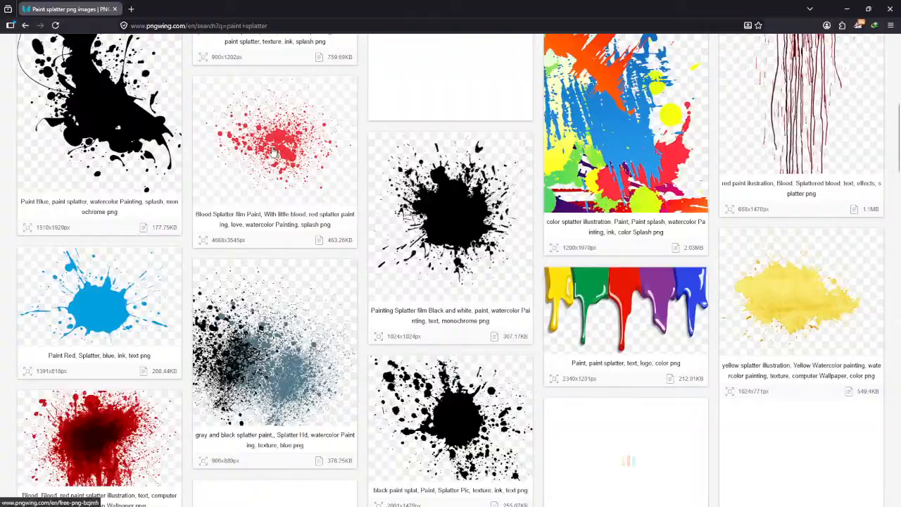
pyautogui.click(628, 463)
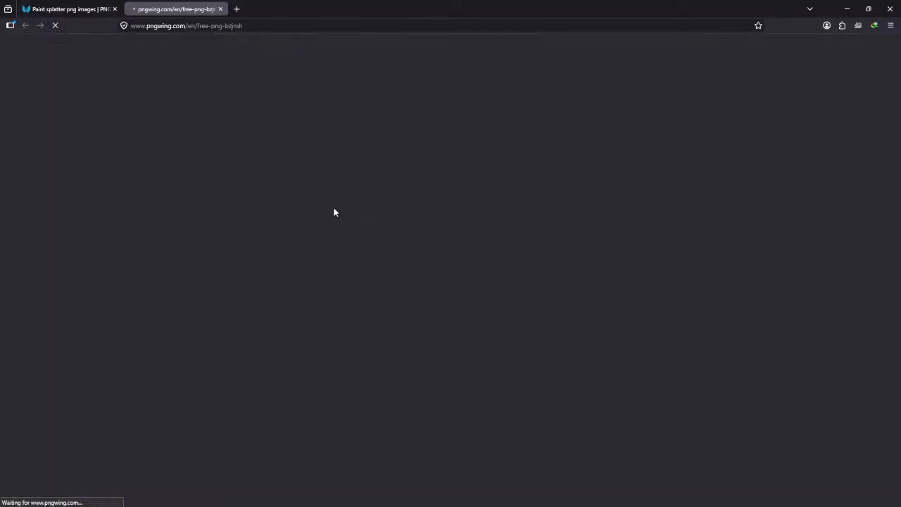
pyautogui.click(92, 9)
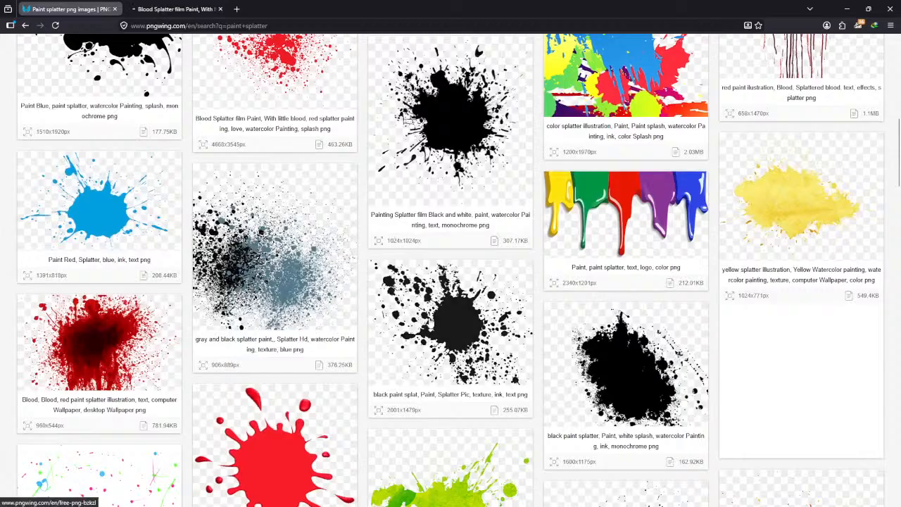
# - Open the black paint splatter with white splash, 1600x1175px, in a separate tab
pyautogui.scroll(-1, 427, 320)
pyautogui.scroll(-1, 641, 275)
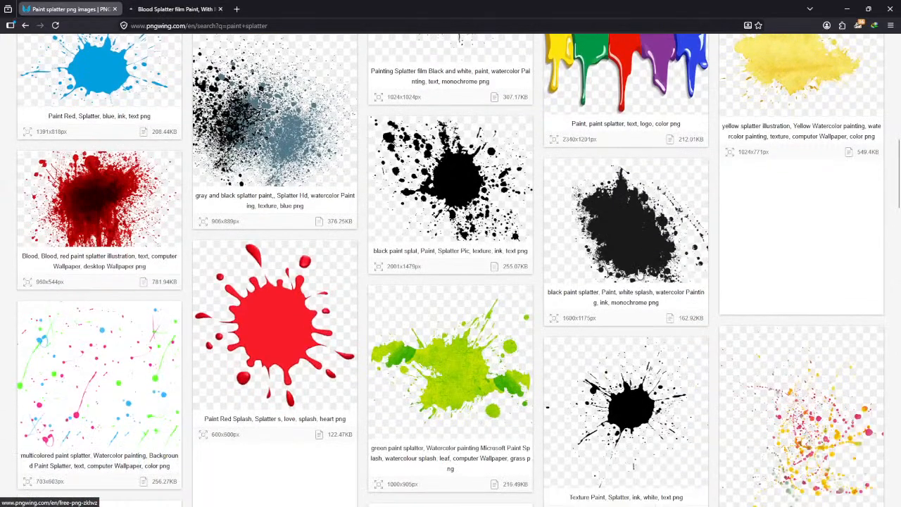
pyautogui.click(622, 239)
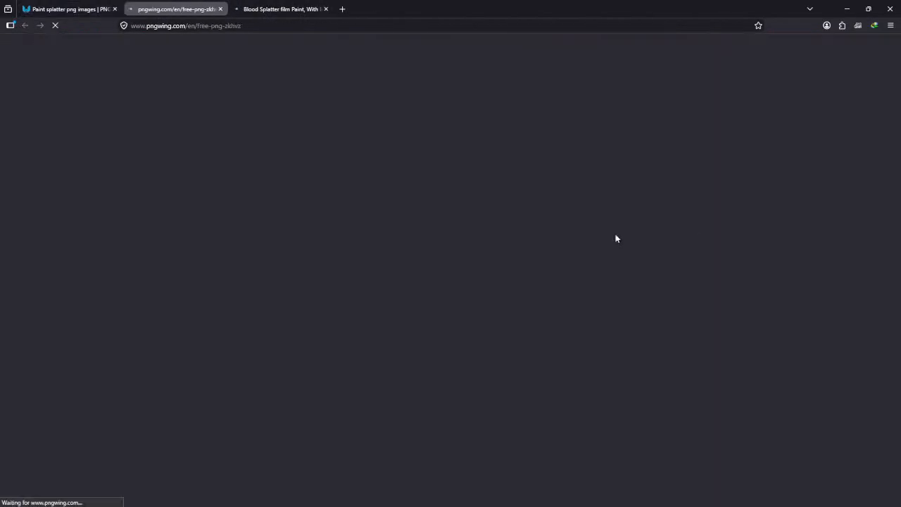
# - Check the red and black splatter pages and start downloading the black paint splatter PNG
pyautogui.click(268, 10)
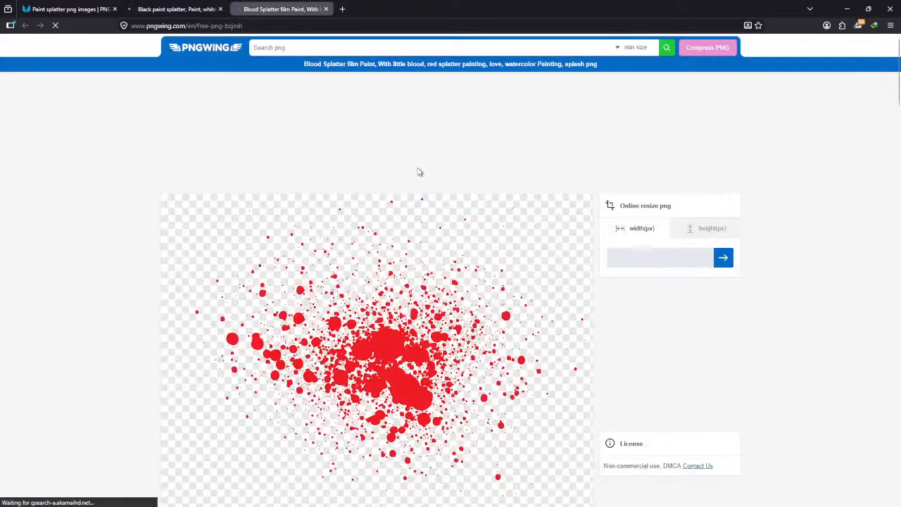
pyautogui.hotkey('ctrl', 'shift', 'Tab')
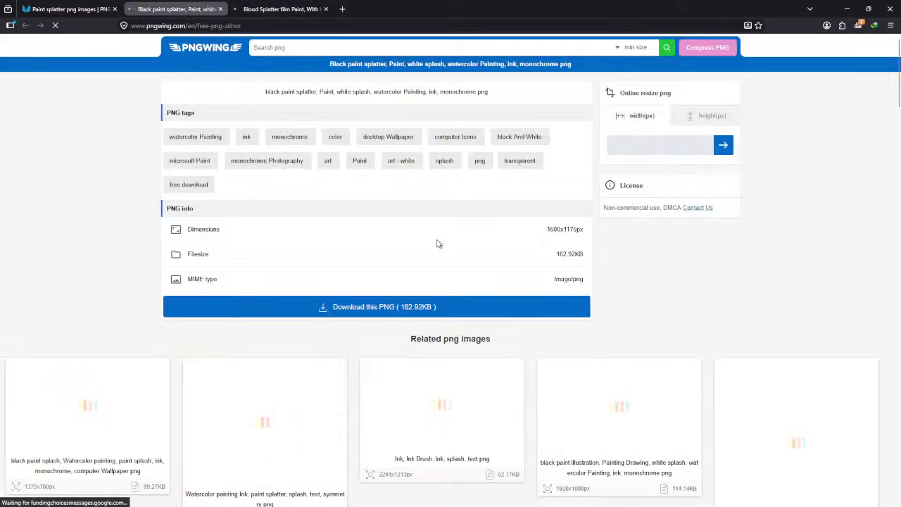
pyautogui.scroll(-2, 439, 244)
pyautogui.scroll(2, 439, 245)
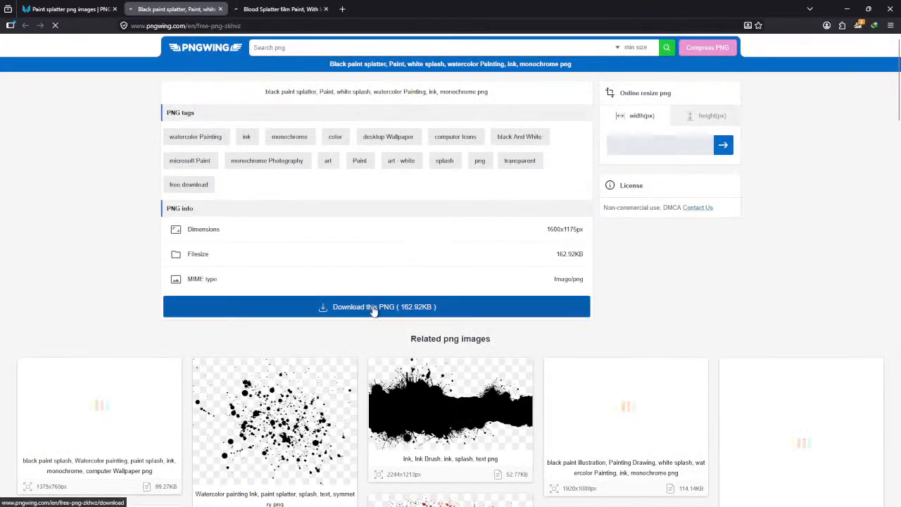
pyautogui.scroll(-1, 376, 296)
pyautogui.scroll(1, 375, 288)
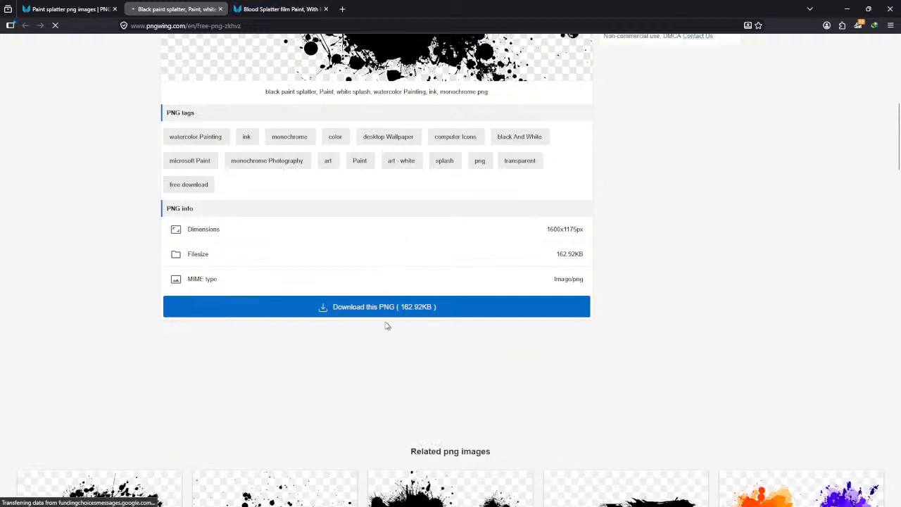
pyautogui.click(519, 307)
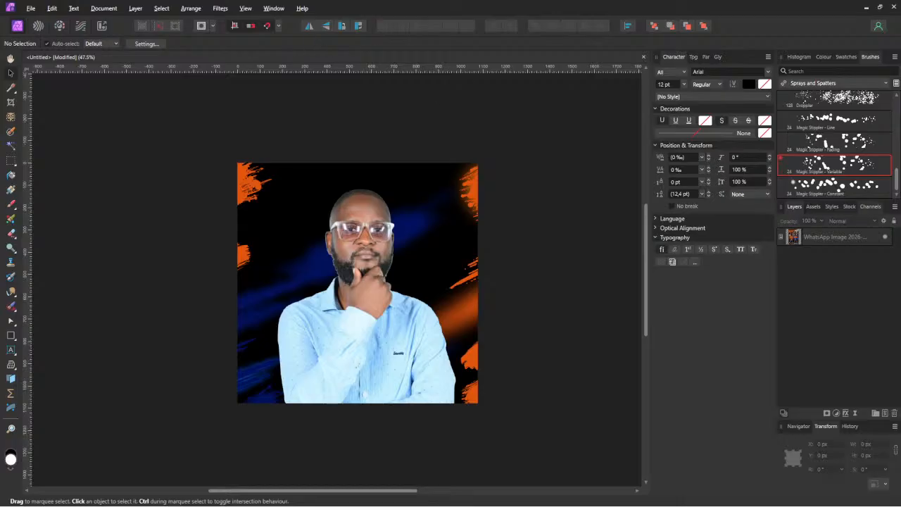
pyautogui.hotkey('alt', 'Tab')
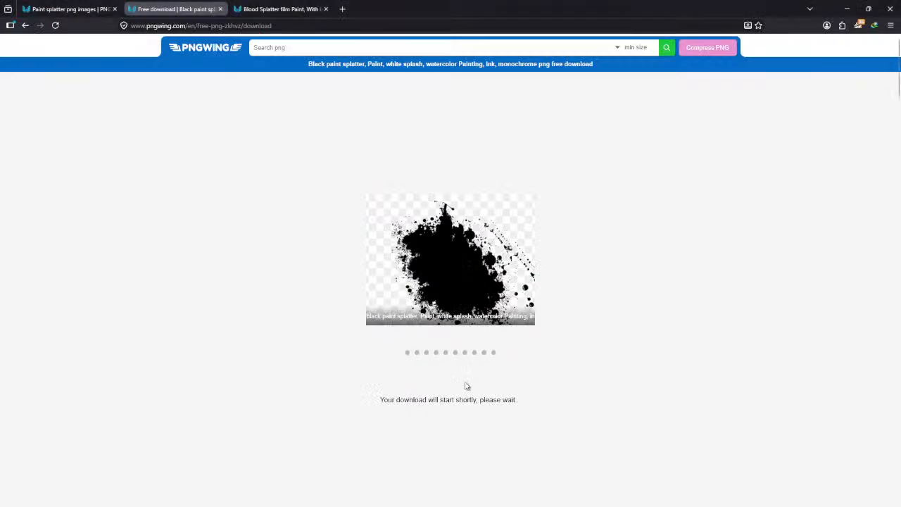
pyautogui.scroll(-2, 467, 383)
pyautogui.scroll(1, 450, 368)
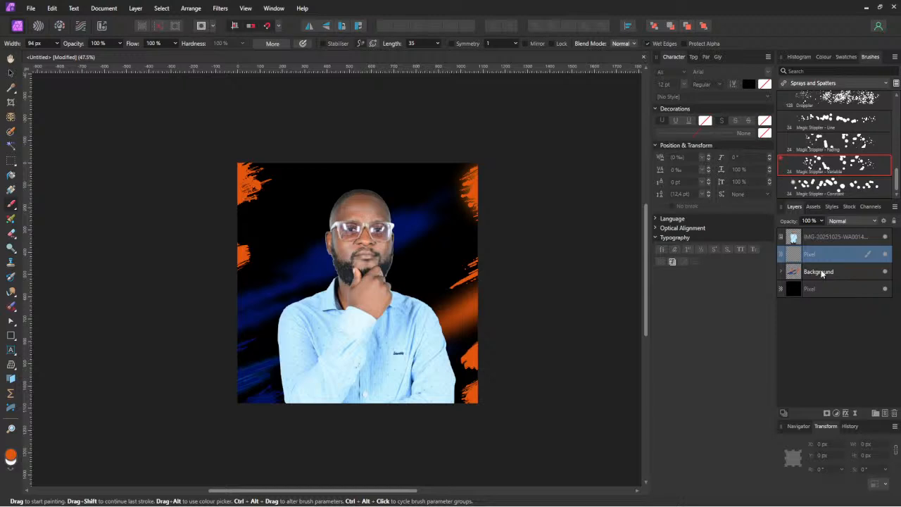
# - Open the layer effects of the cut-out portrait layer in Affinity Photo, toggling Gradient Overlay on and off
pyautogui.click(822, 273)
pyautogui.click(817, 242)
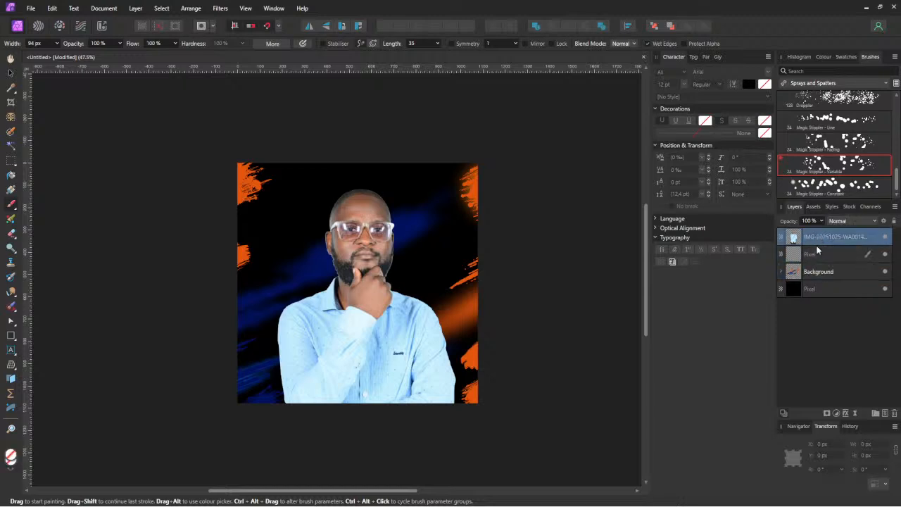
pyautogui.click(845, 415)
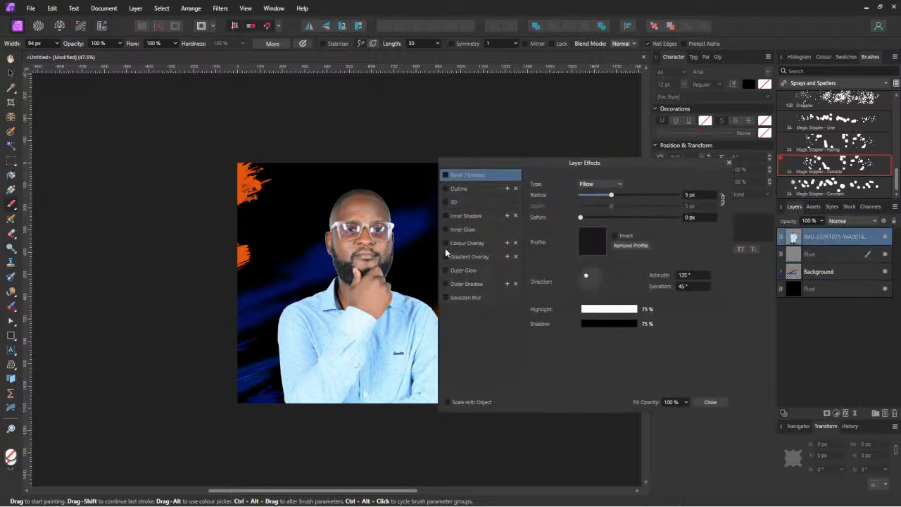
pyautogui.click(446, 257)
pyautogui.click(446, 257)
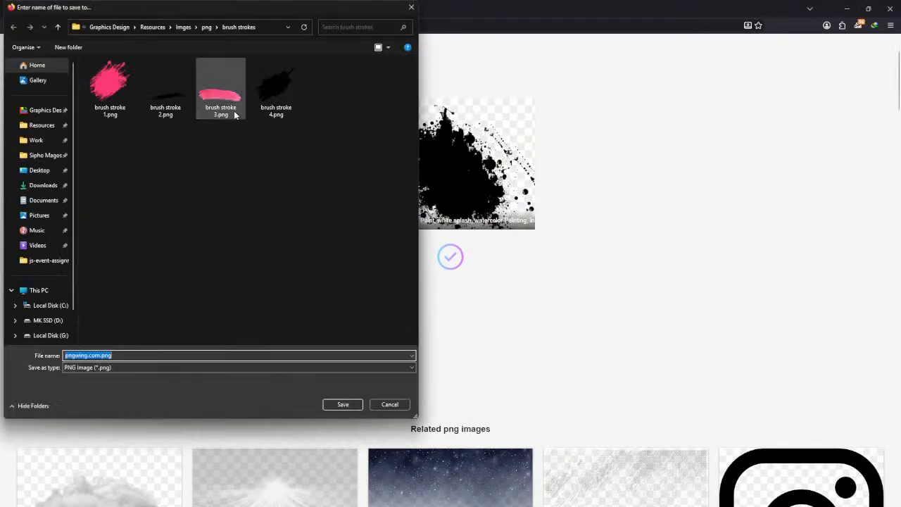
# - Create a folder named Paint Splatter inside the png folder and open it as the save location
pyautogui.click(206, 27)
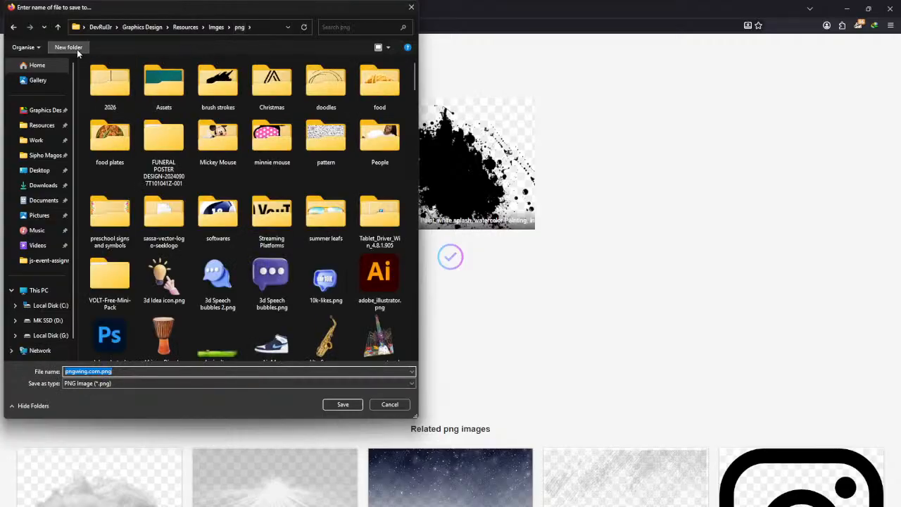
pyautogui.hotkey('ctrl', 'shift', 'n')
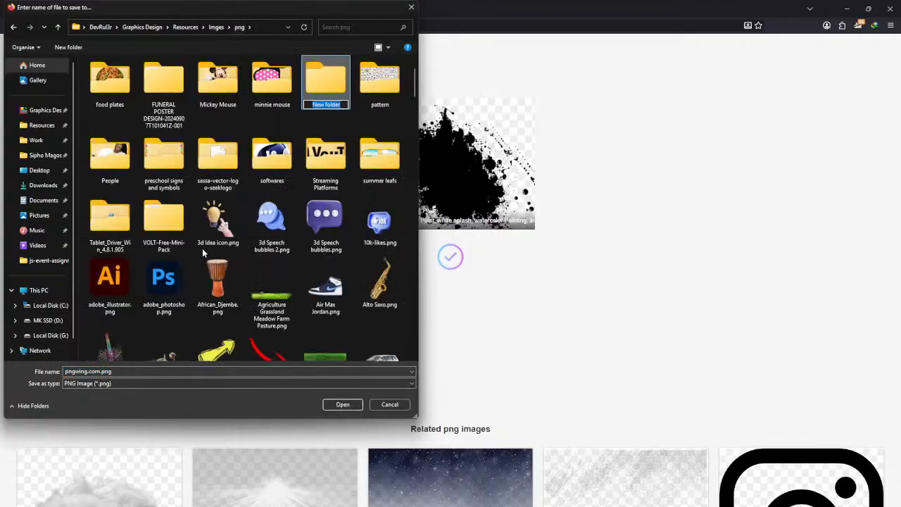
pyautogui.write('Paint Splatter Buras')
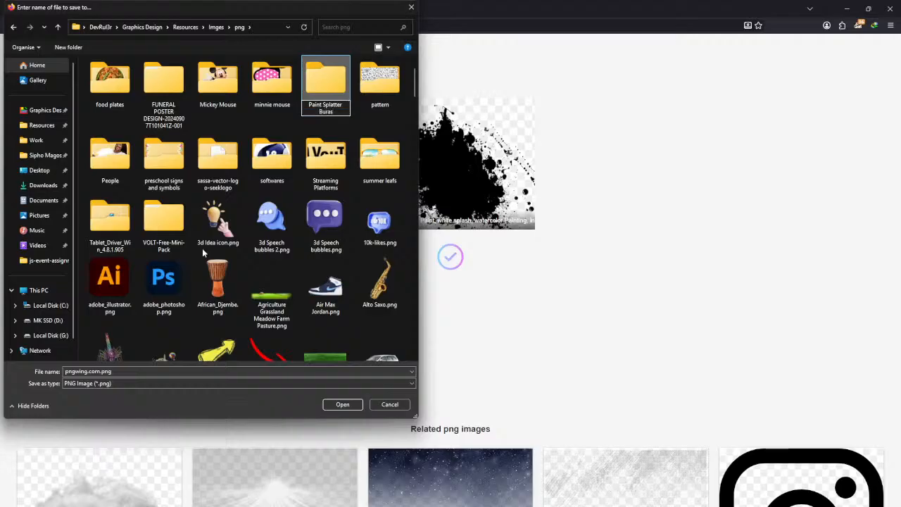
pyautogui.press('BackSpace')
pyautogui.press('BackSpace')
pyautogui.press('BackSpace')
pyautogui.press('Return')
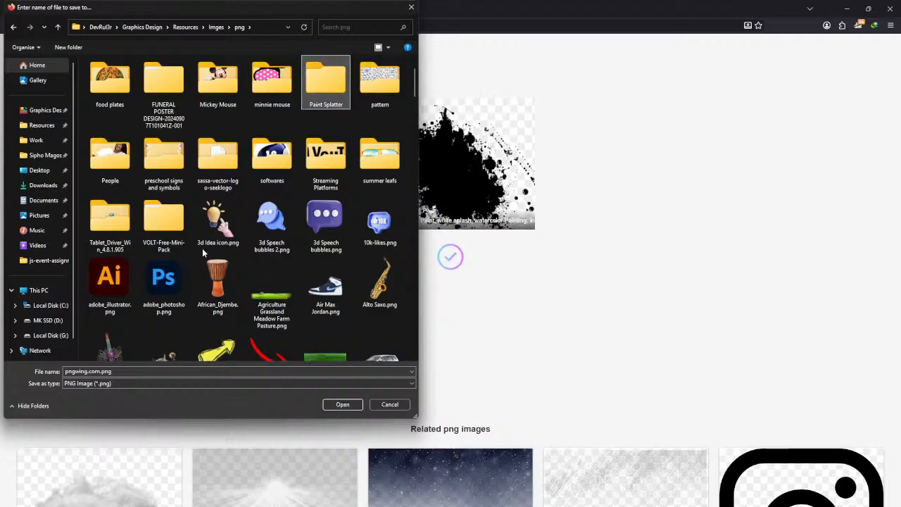
pyautogui.doubleClick(324, 95)
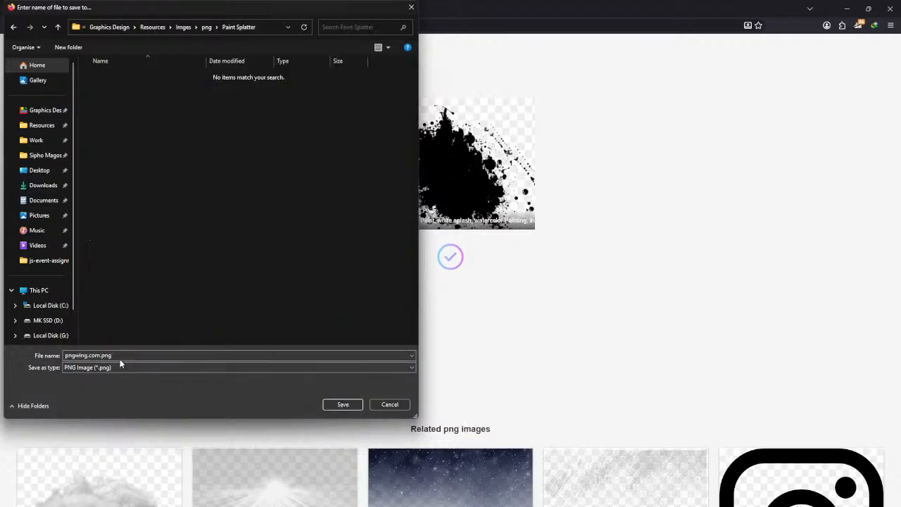
# - Save the downloaded splatter PNG as "paint splatter 1"
pyautogui.moveTo(120, 359); pyautogui.dragTo(45, 359)
pyautogui.write('paint splatter 1')
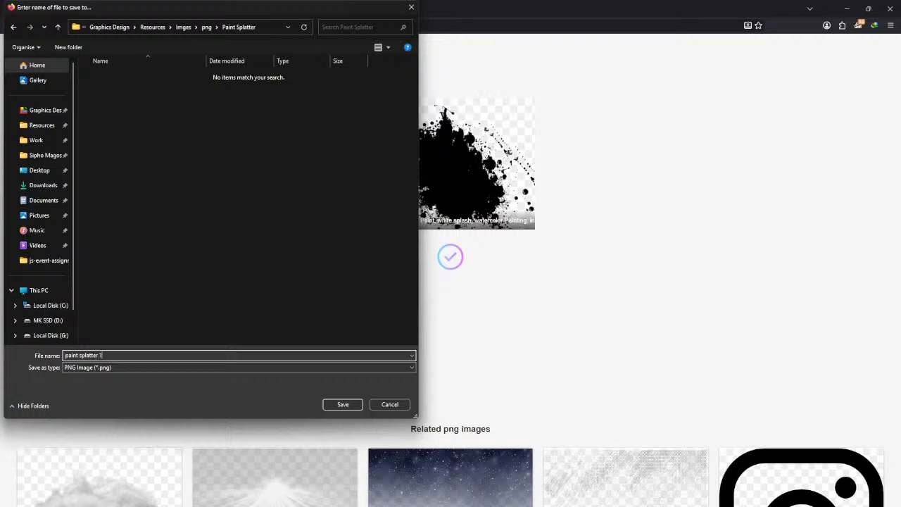
pyautogui.press('Return')
# - Switch to Affinity Photo and enable Outer Glow in the portrait's layer effects
pyautogui.click(847, 9)
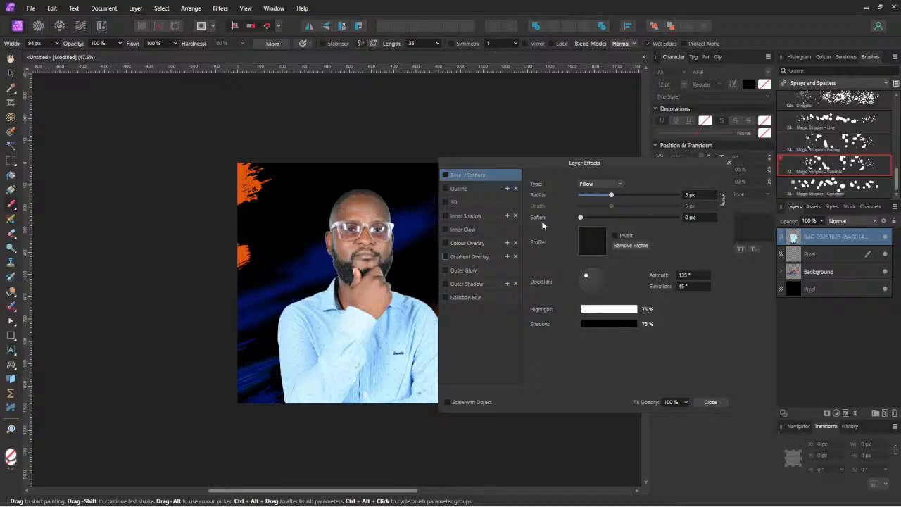
pyautogui.click(446, 271)
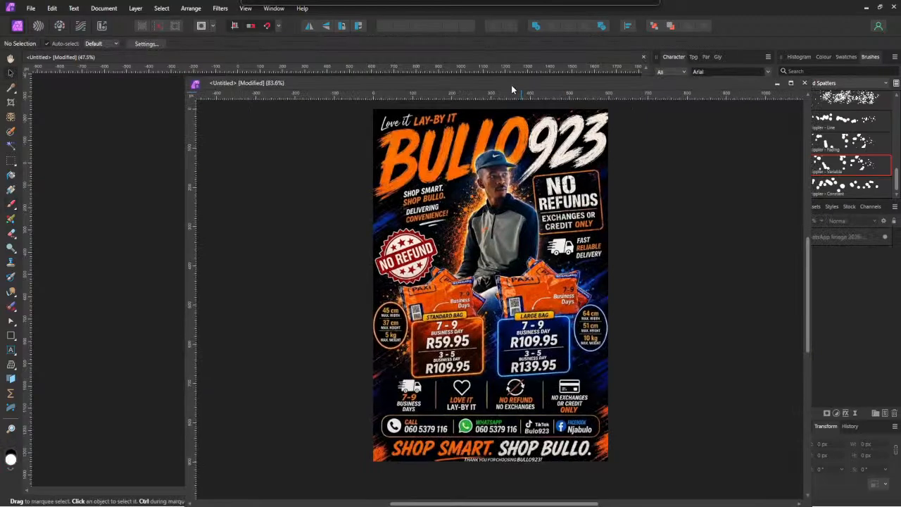
# - Dock the floating Bullo923 flyer with the post document and examine the glow and spatter around the man's head
pyautogui.moveTo(511, 85); pyautogui.dragTo(443, 74)
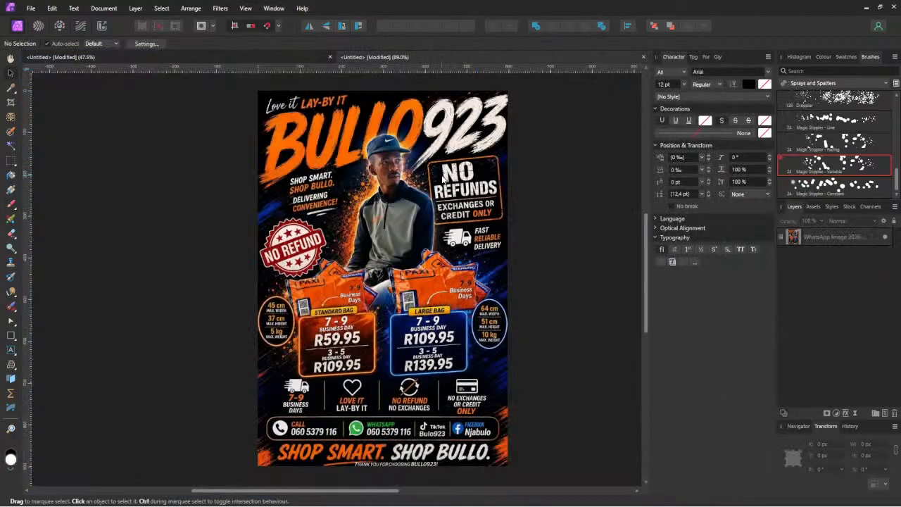
pyautogui.scroll(8, 371, 180)
pyautogui.scroll(-2, 444, 298)
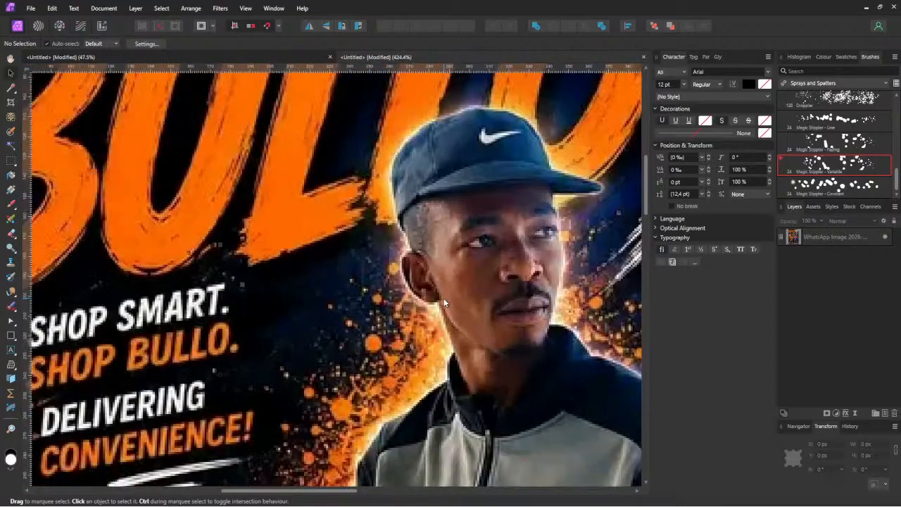
# - Examine how the glow and spatter surround the man in the flyer, and return to the post document's portrait
pyautogui.scroll(-6, 403, 372)
pyautogui.scroll(-4, 367, 325)
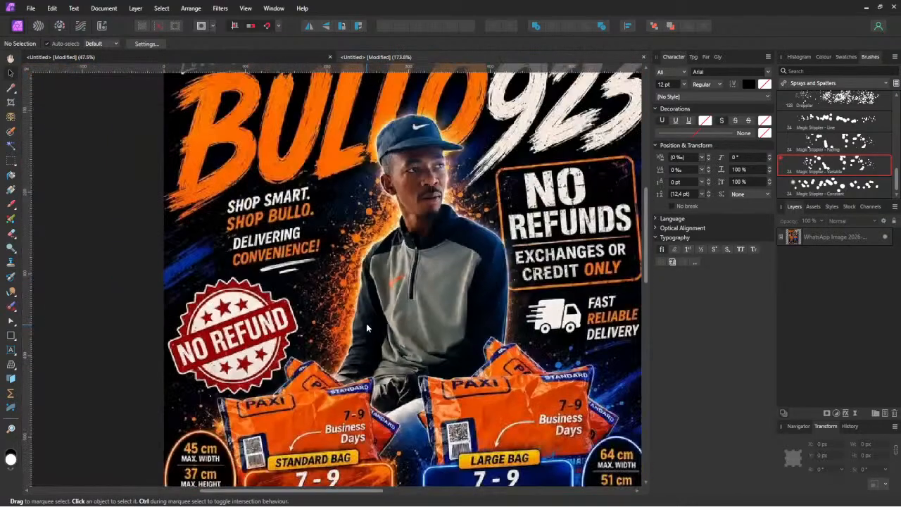
pyautogui.click(269, 59)
pyautogui.scroll(2, 375, 259)
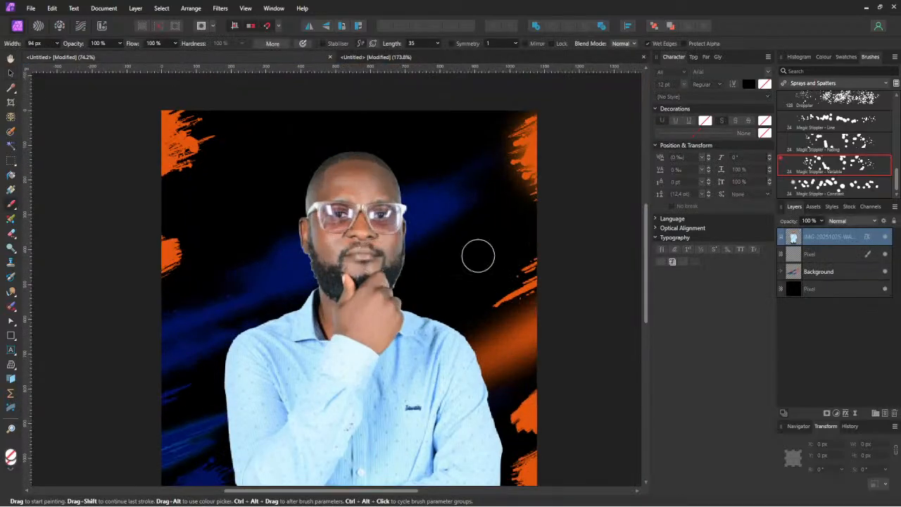
# - Set the portrait's Outer Glow to a yellow-orange (H 41, S 88, L 59) with 36% opacity and a 23.4 px radius
pyautogui.click(867, 236)
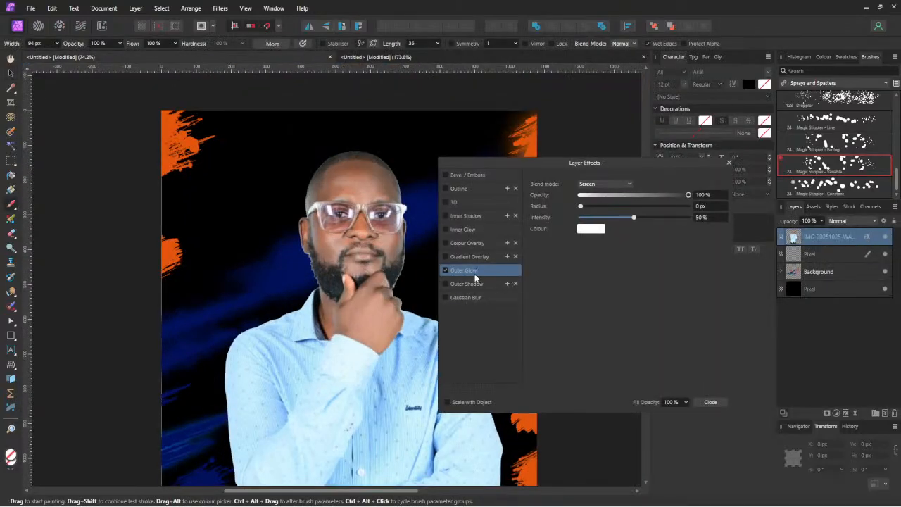
pyautogui.click(598, 229)
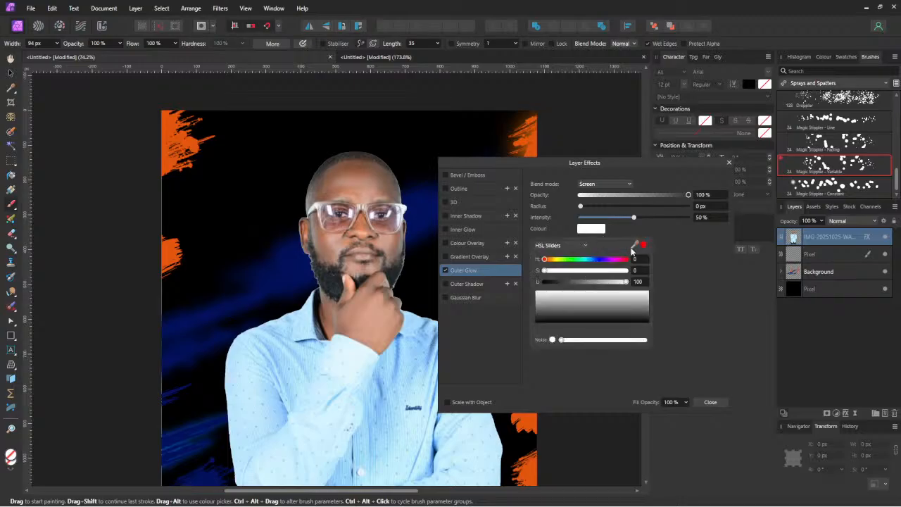
pyautogui.moveTo(643, 245); pyautogui.dragTo(168, 256)
pyautogui.moveTo(584, 282); pyautogui.dragTo(593, 282)
pyautogui.moveTo(550, 259); pyautogui.dragTo(554, 259)
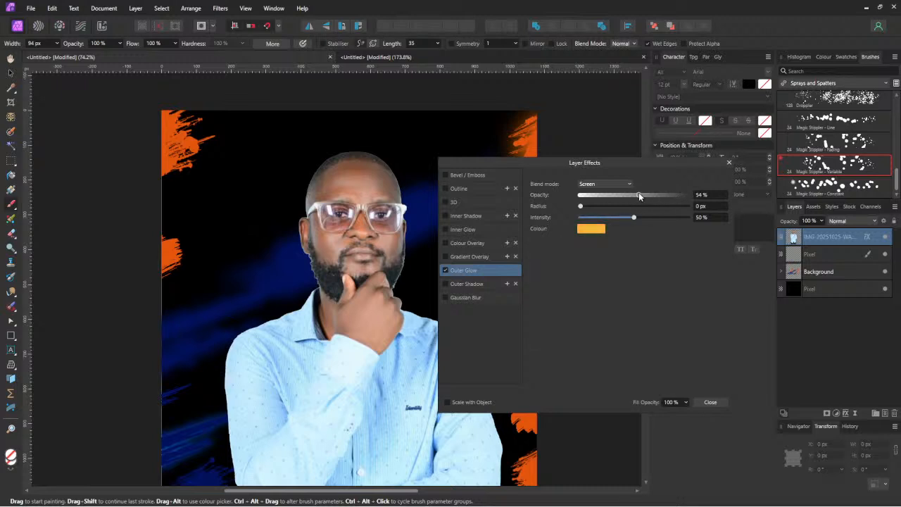
pyautogui.moveTo(582, 206); pyautogui.dragTo(644, 211)
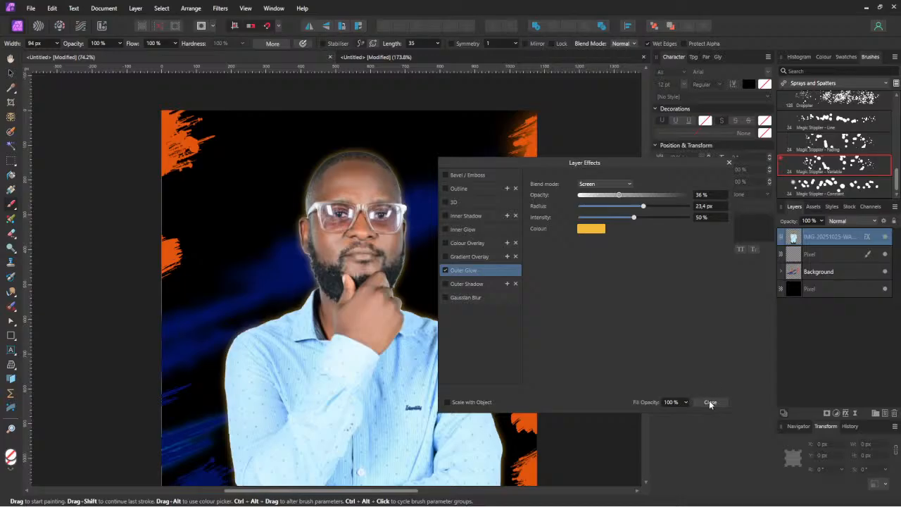
pyautogui.click(711, 403)
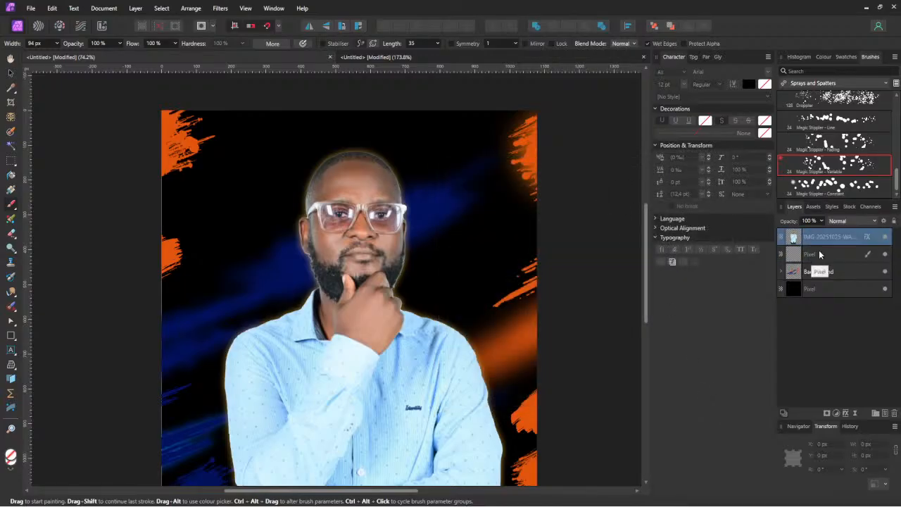
# - Change the portrait's Outer Glow to white with about 51% opacity, a 6.8 px radius and 72% intensity
pyautogui.click(868, 236)
pyautogui.click(589, 230)
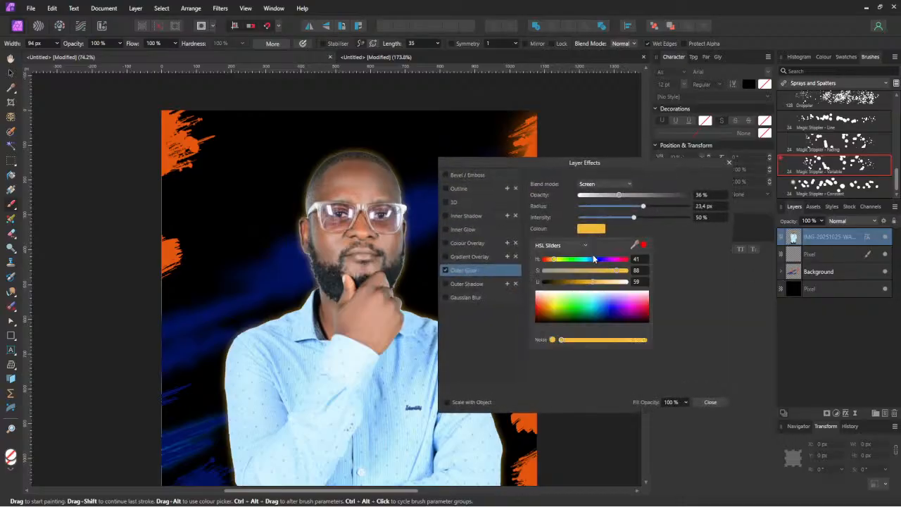
pyautogui.moveTo(613, 281); pyautogui.dragTo(600, 270)
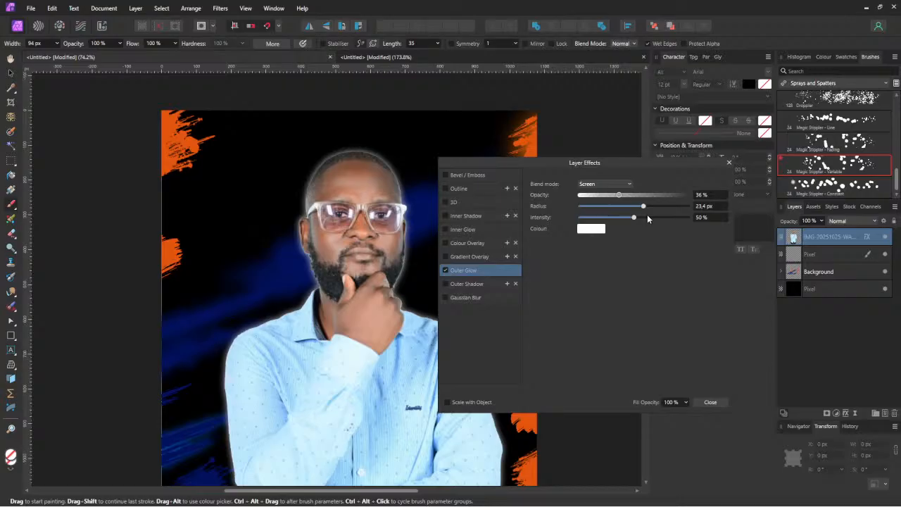
pyautogui.moveTo(643, 206); pyautogui.dragTo(602, 206)
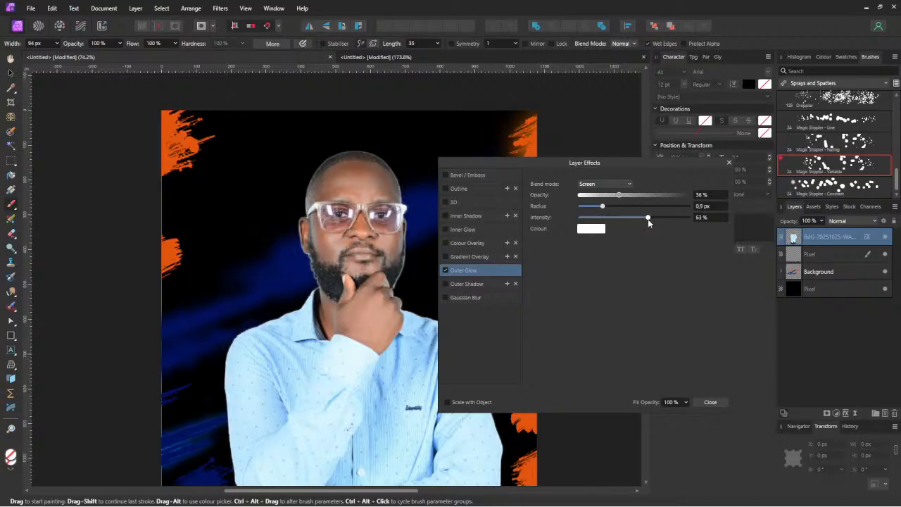
pyautogui.moveTo(653, 218); pyautogui.dragTo(659, 218)
pyautogui.moveTo(602, 205); pyautogui.dragTo(636, 198)
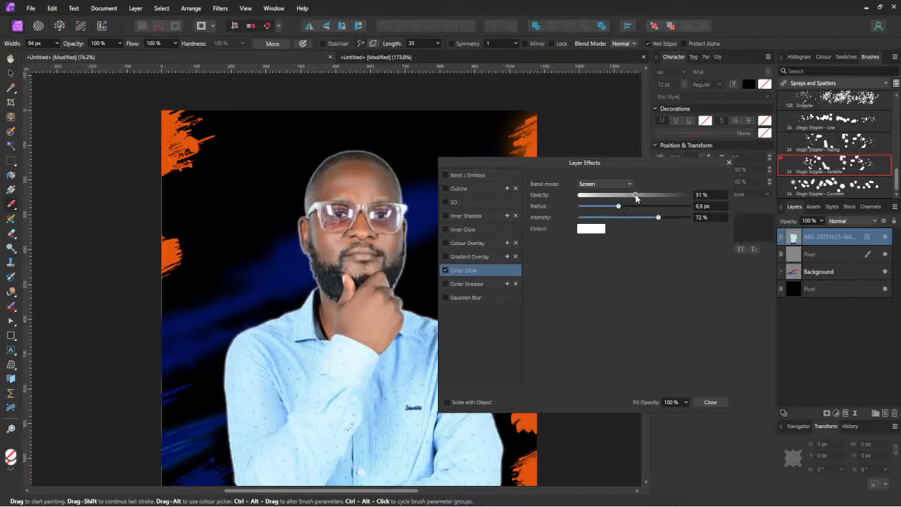
pyautogui.click(711, 402)
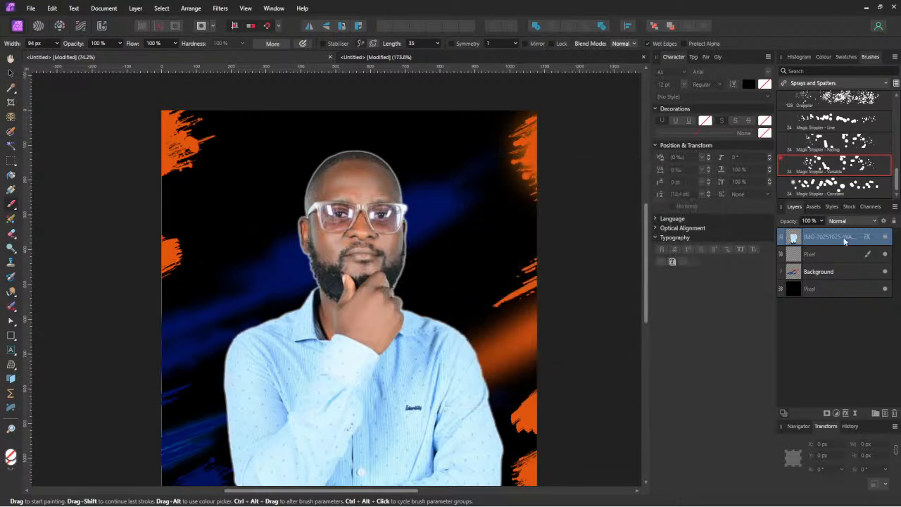
# - Group the portrait layer and enable an Outer Glow on the group in the orange sampled from the upper-right brush stroke
pyautogui.hotkey('ctrl', 'g')
pyautogui.click(845, 413)
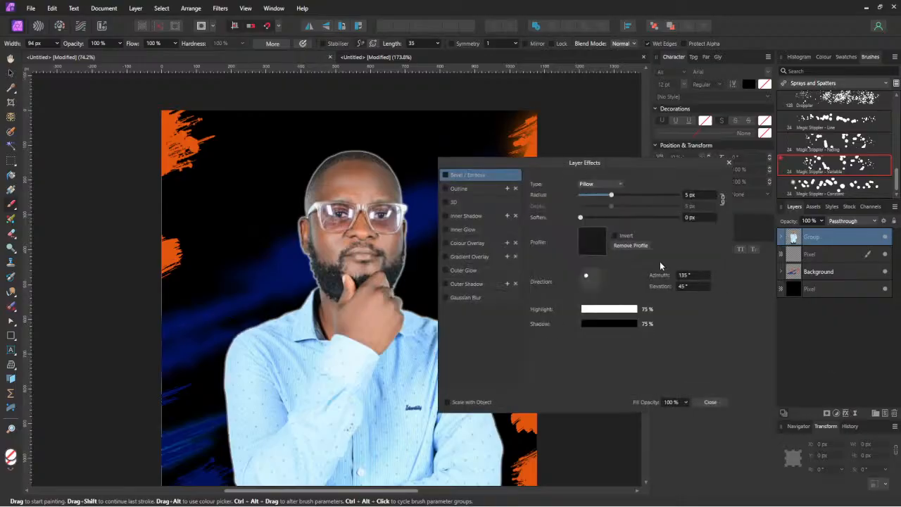
pyautogui.click(446, 271)
pyautogui.click(602, 230)
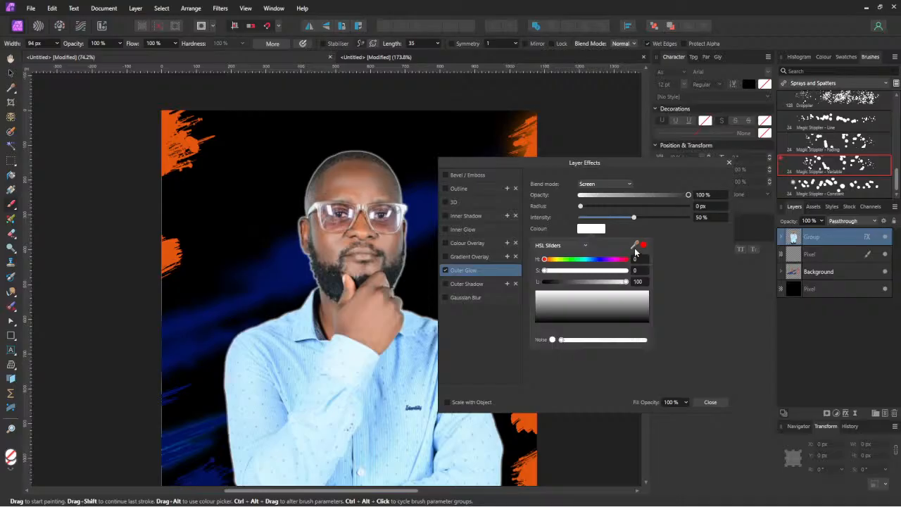
pyautogui.moveTo(635, 245); pyautogui.dragTo(533, 147)
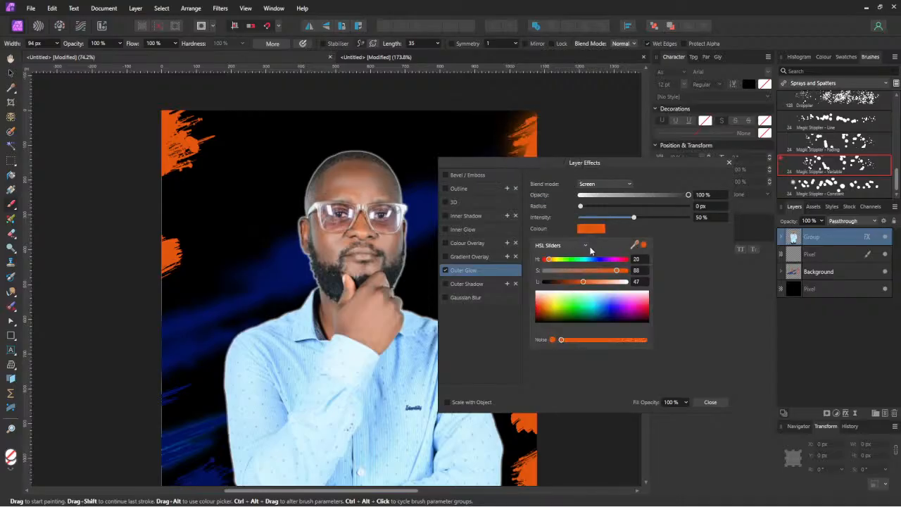
# - Set the group's Outer Glow to a 31.4 px radius and 56% opacity, and shift its colour to hue 35
pyautogui.click(581, 206)
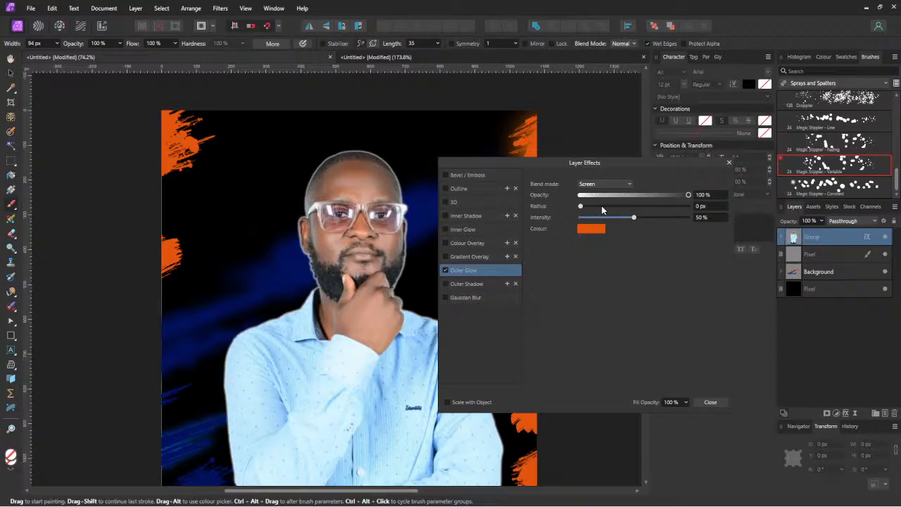
pyautogui.moveTo(591, 210); pyautogui.dragTo(599, 209)
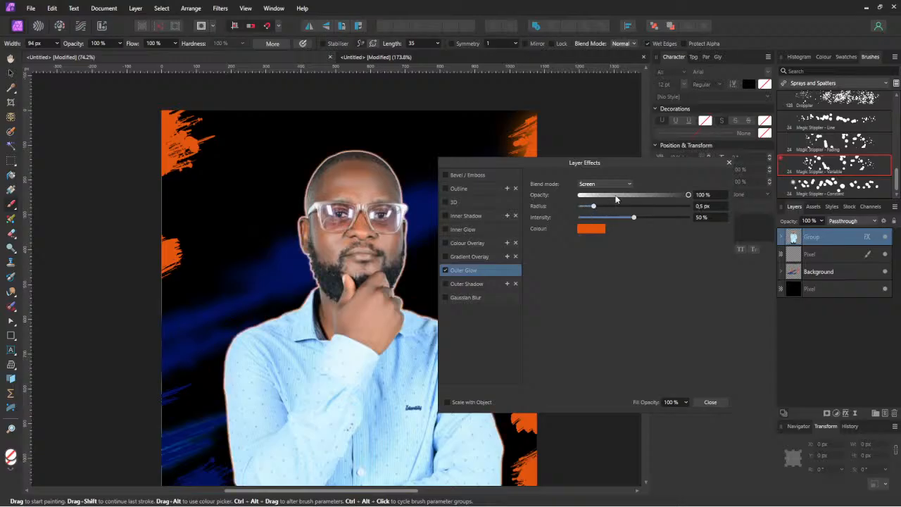
pyautogui.moveTo(599, 207); pyautogui.dragTo(638, 201)
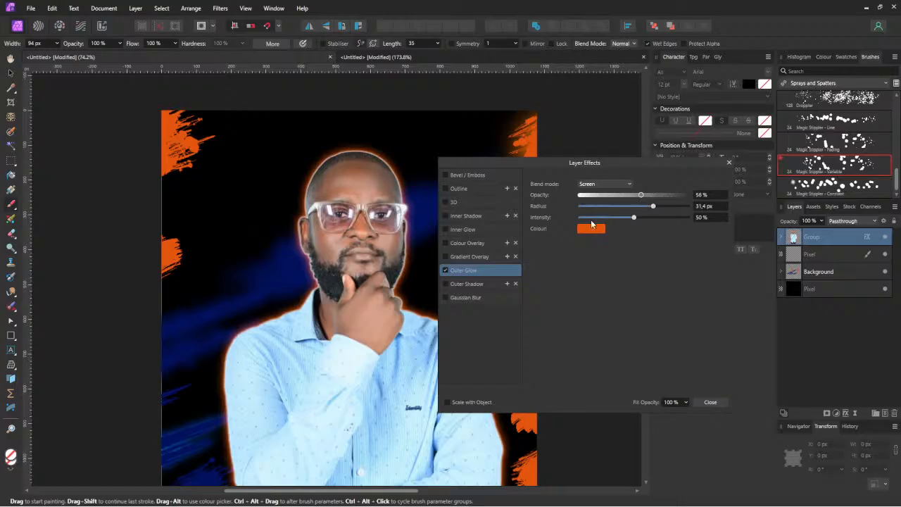
pyautogui.click(592, 229)
pyautogui.moveTo(552, 263); pyautogui.dragTo(554, 261)
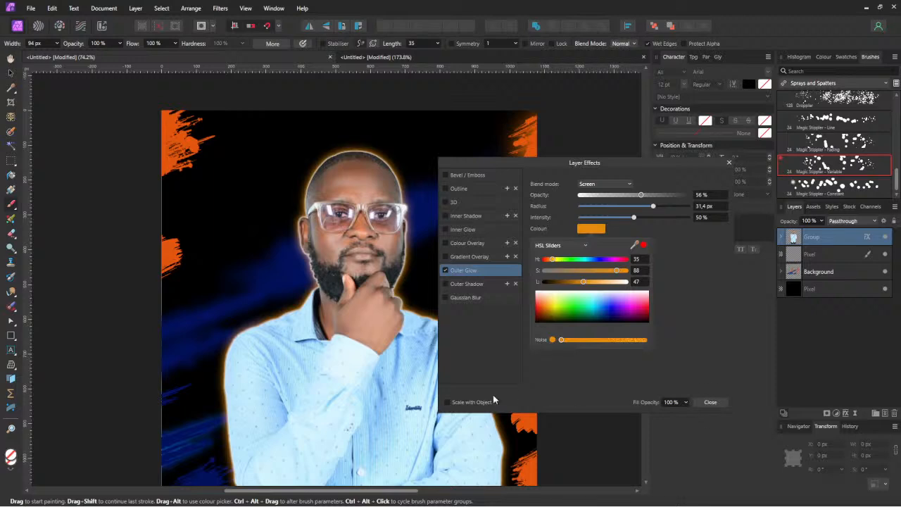
pyautogui.click(478, 402)
pyautogui.click(700, 402)
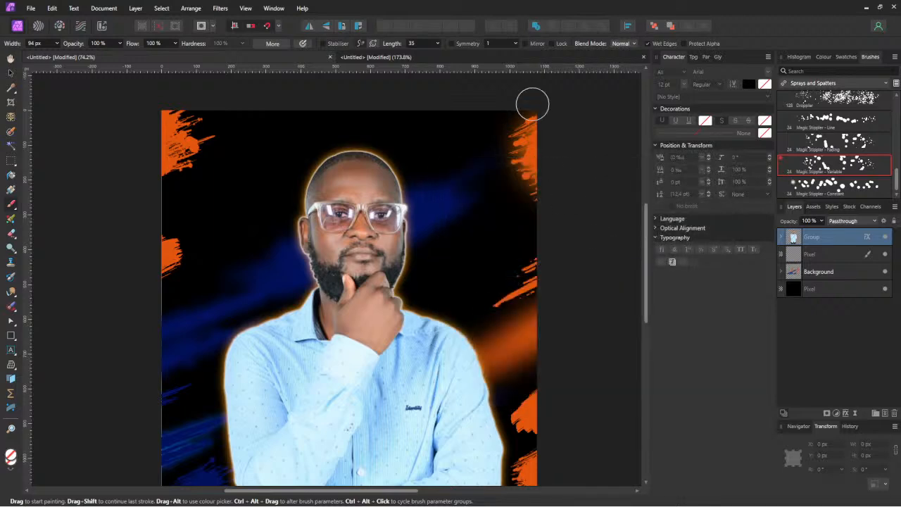
# - Check the flyer's spatter, place paint splatter 1.png in the post, and order it directly beneath the portrait group
pyautogui.click(510, 56)
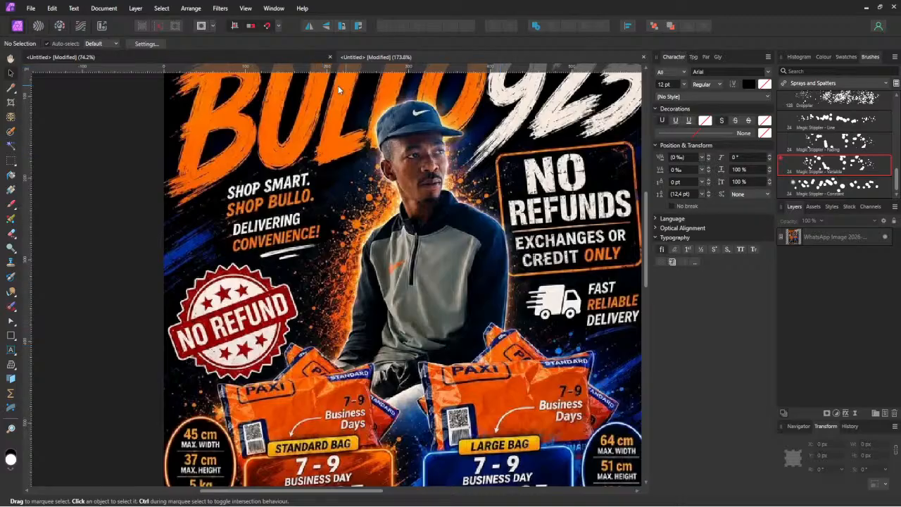
pyautogui.click(285, 60)
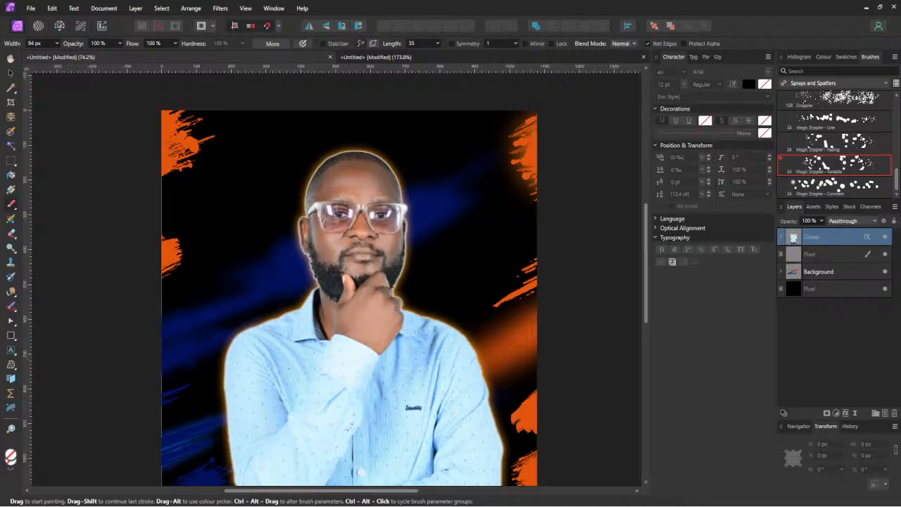
pyautogui.moveTo(531, 246); pyautogui.dragTo(408, 271)
pyautogui.scroll(-2, 303, 205)
pyautogui.click(10, 76)
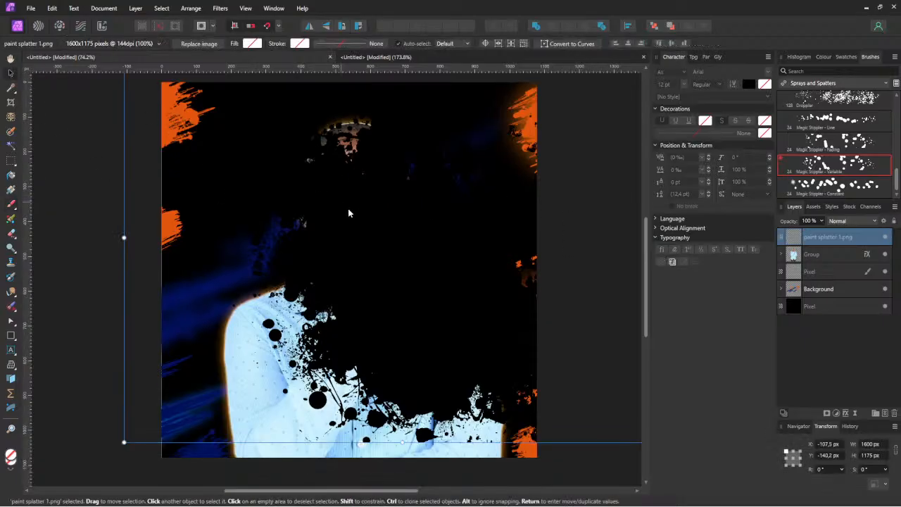
pyautogui.moveTo(344, 204); pyautogui.dragTo(302, 249)
pyautogui.moveTo(817, 264); pyautogui.dragTo(818, 262)
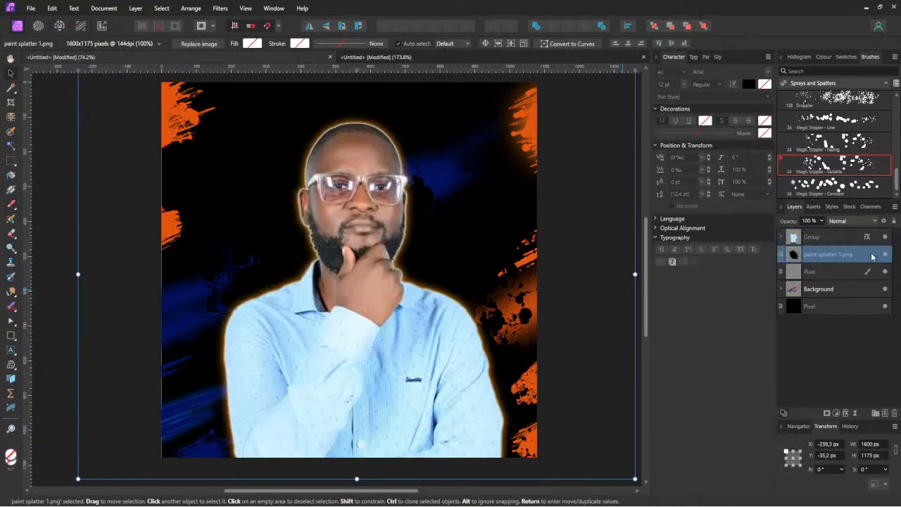
# - Apply a Colour Overlay to the paint splatter layer using the orange sampled from the upper-right brush stroke
pyautogui.click(848, 414)
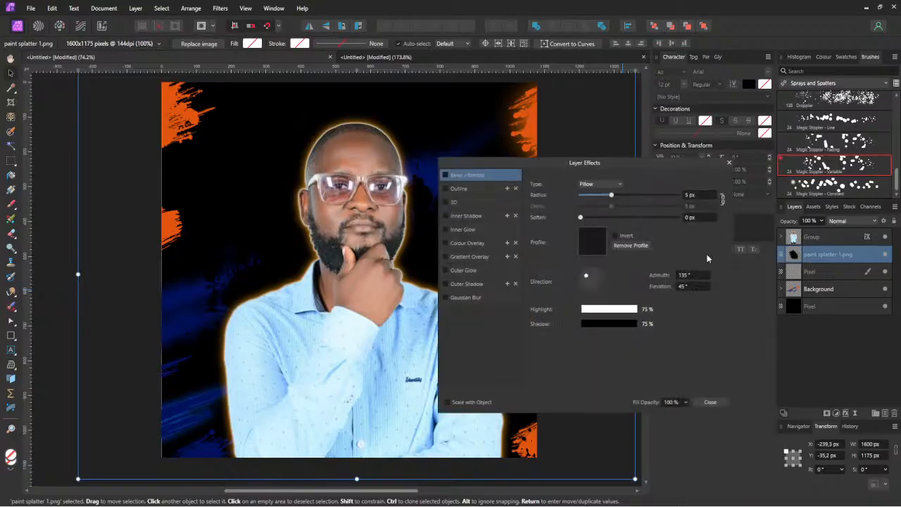
pyautogui.click(445, 243)
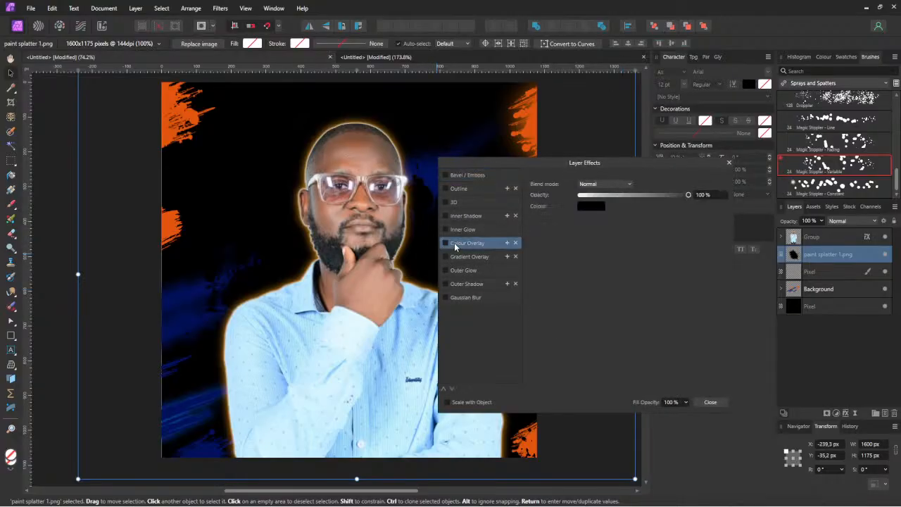
pyautogui.click(584, 206)
pyautogui.moveTo(556, 240); pyautogui.dragTo(551, 238)
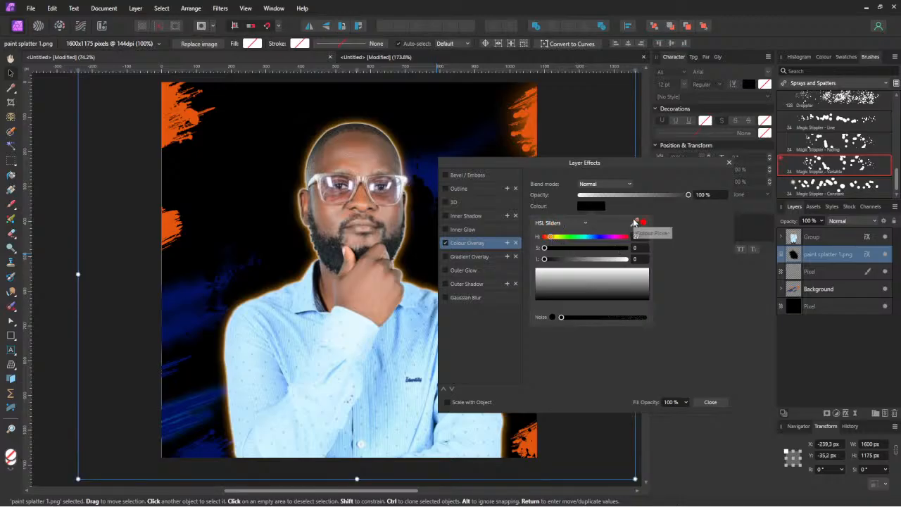
pyautogui.moveTo(636, 223); pyautogui.dragTo(524, 135)
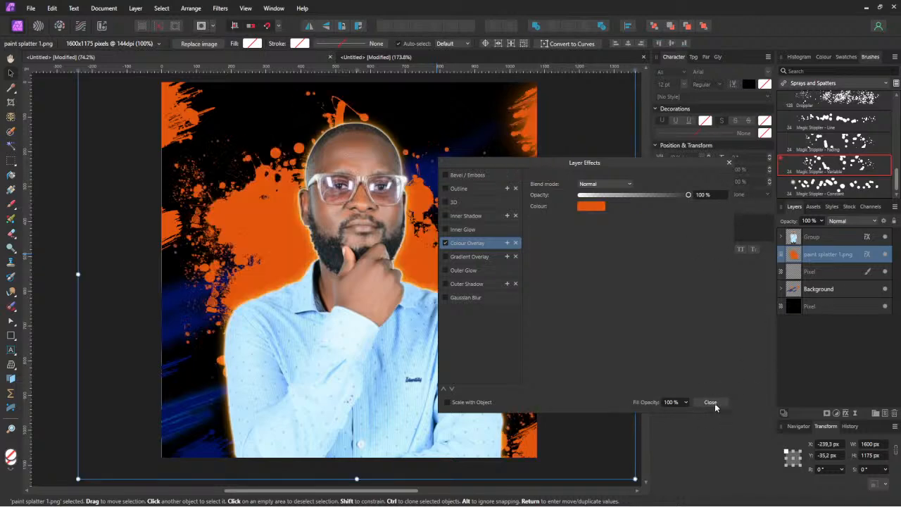
pyautogui.click(711, 402)
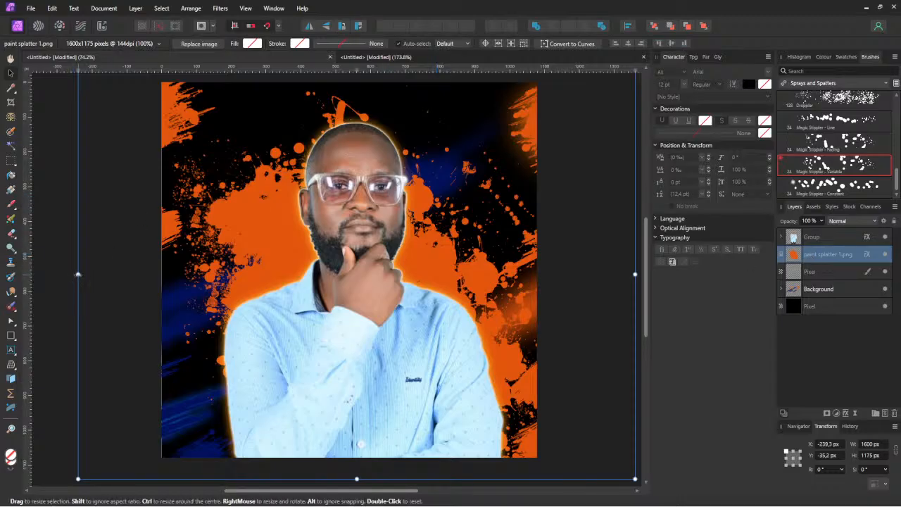
# - Shrink the splatter to about 626 x 359 px and rotate it to about 168° behind the man's neck
pyautogui.moveTo(78, 274); pyautogui.dragTo(223, 229)
pyautogui.moveTo(497, 385); pyautogui.dragTo(302, 168)
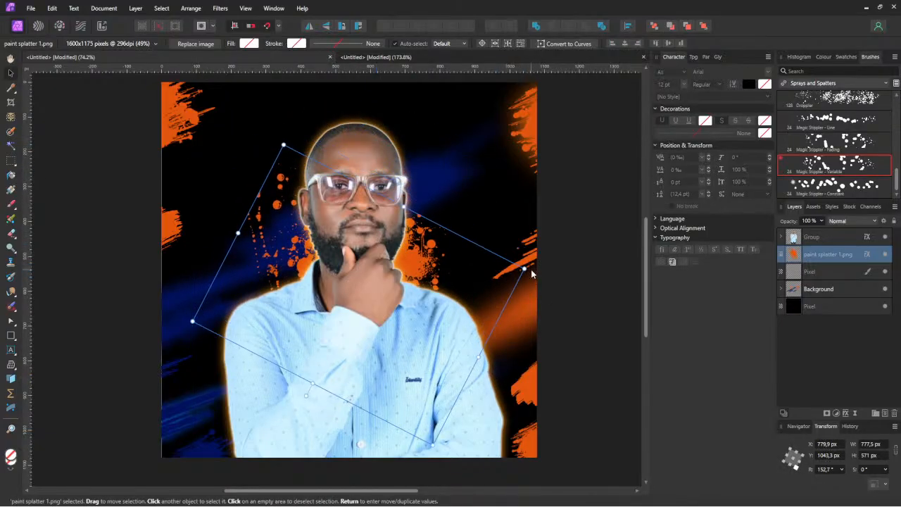
pyautogui.moveTo(530, 268); pyautogui.dragTo(474, 237)
pyautogui.moveTo(537, 228); pyautogui.dragTo(486, 231)
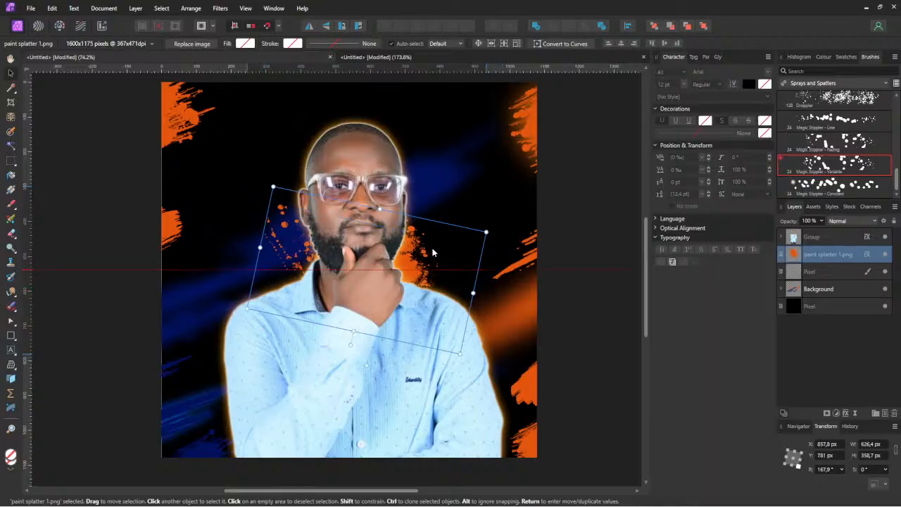
# - Duplicate the splatter behind the man's head, rotate the copy to about 145°, and flip it vertically
pyautogui.moveTo(415, 269); pyautogui.dragTo(419, 194)
pyautogui.moveTo(492, 171); pyautogui.dragTo(485, 264)
pyautogui.moveTo(407, 254); pyautogui.dragTo(413, 253)
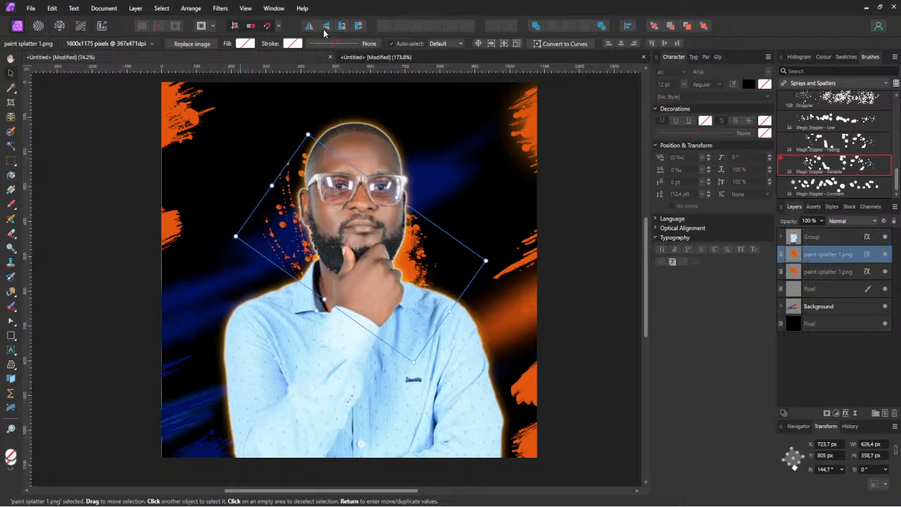
pyautogui.click(325, 26)
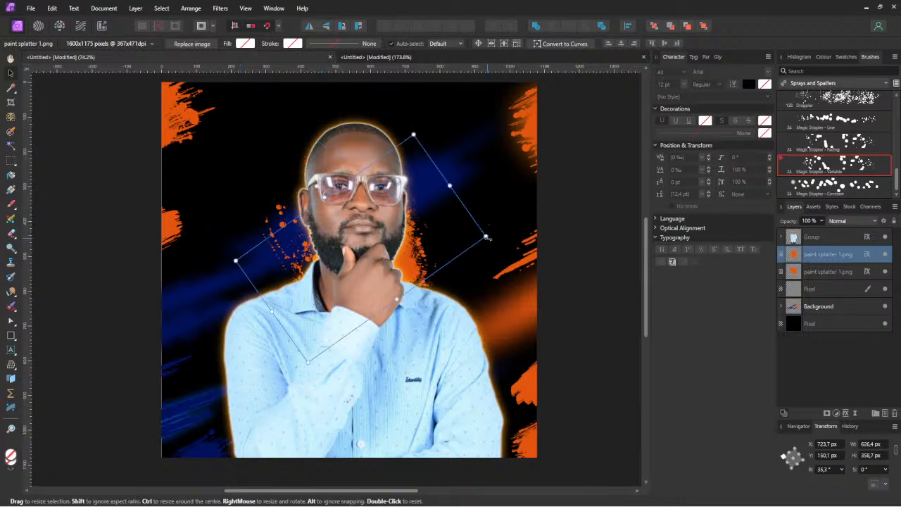
# - Rotate the flipped splatter copy to about 22°, lock the portrait group against accidental edits, and reselect the copy
pyautogui.moveTo(491, 228); pyautogui.dragTo(451, 171)
pyautogui.hotkey('ctrl', 'z')
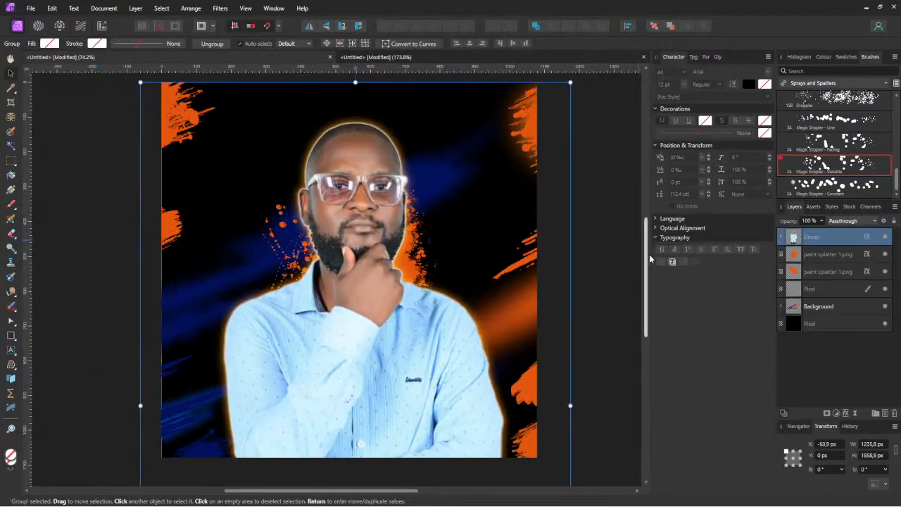
pyautogui.click(875, 237)
pyautogui.click(850, 256)
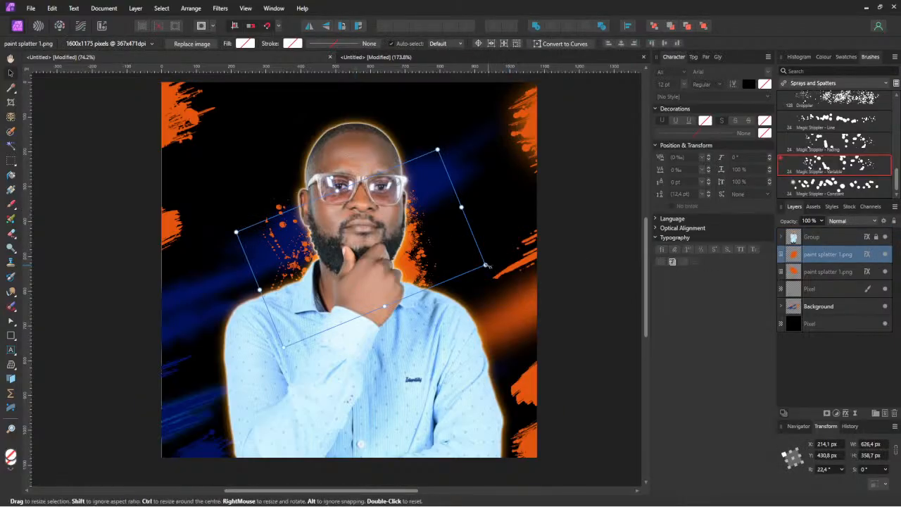
# - Rotate the flipped splatter copy to about 69° and move it up behind the man's head
pyautogui.moveTo(488, 266); pyautogui.dragTo(442, 181)
pyautogui.moveTo(406, 242); pyautogui.dragTo(385, 199)
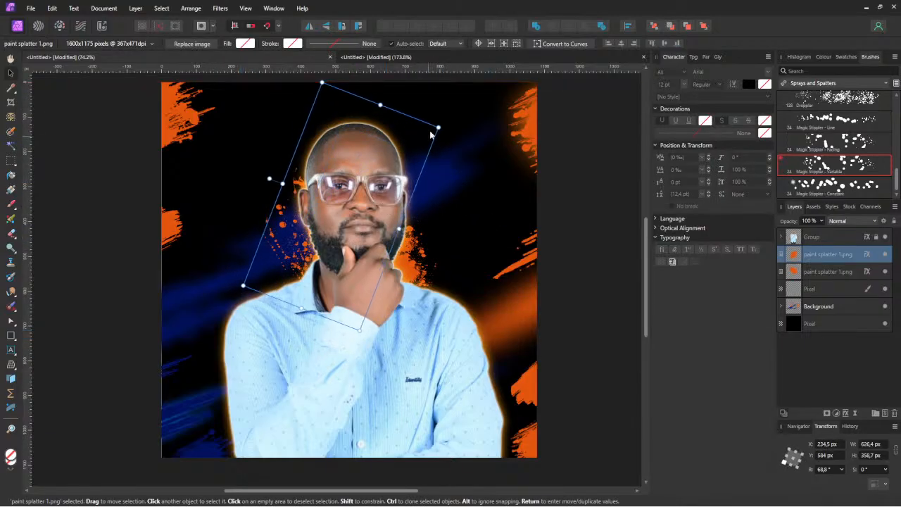
pyautogui.scroll(-4, 386, 200)
pyautogui.click(276, 224)
pyautogui.scroll(3, 400, 212)
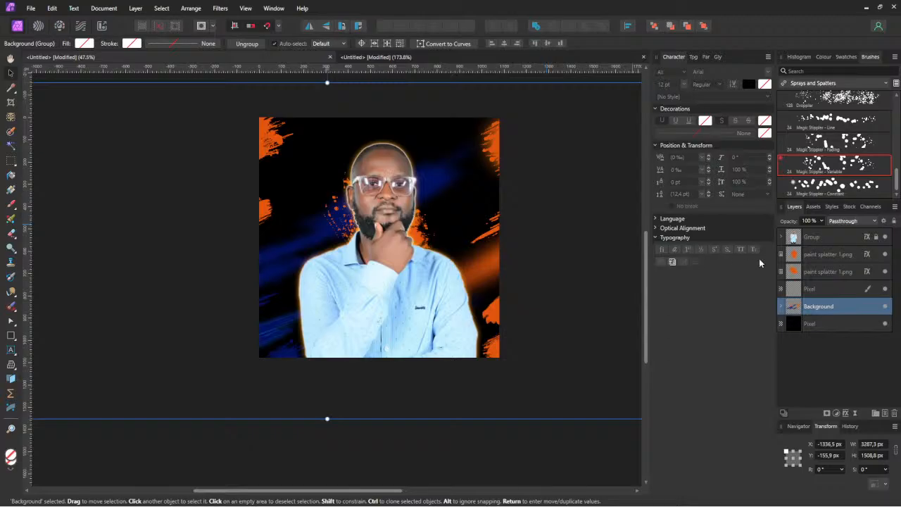
# - Enlarge both paint splatters together to about 903 x 1010 px behind the man and compare the composition with the reference flyer
pyautogui.click(829, 275)
pyautogui.keyDown('shift'); pyautogui.click(829, 255); pyautogui.keyUp('shift')
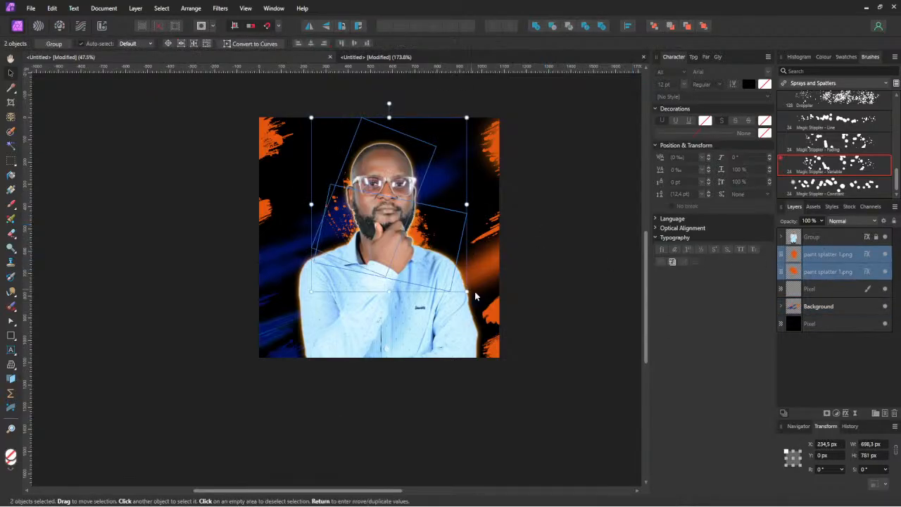
pyautogui.moveTo(467, 291); pyautogui.dragTo(491, 289)
pyautogui.moveTo(455, 264)
pyautogui.mouseDown()
pyautogui.moveTo(462, 274)
pyautogui.moveTo(455, 272)
pyautogui.mouseUp()
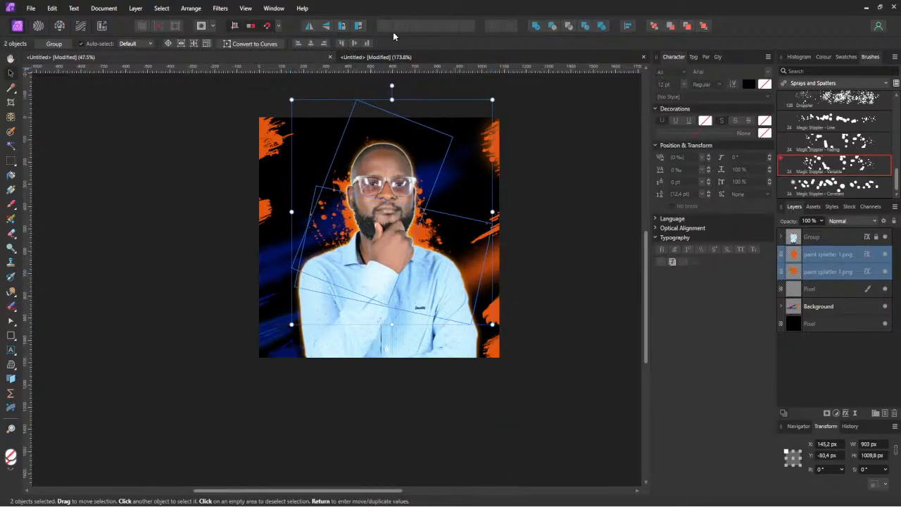
pyautogui.click(393, 57)
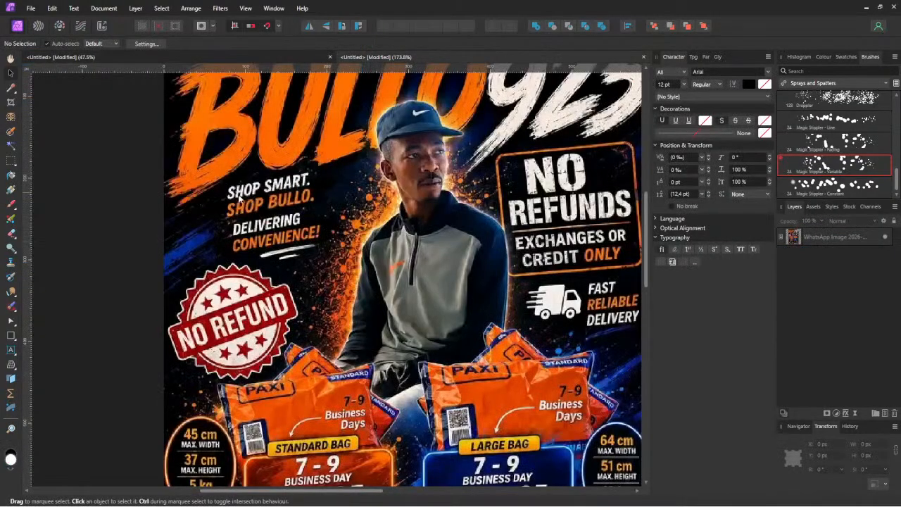
pyautogui.click(209, 57)
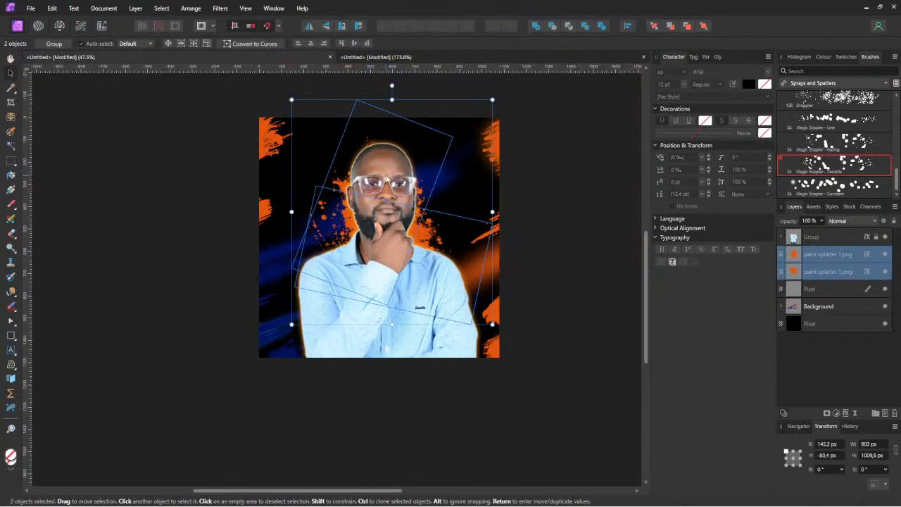
# - Hide the portrait group and add a live Motion Blur with a small radius at 0° rotation to the lower paint splatter
pyautogui.click(886, 238)
pyautogui.click(332, 259)
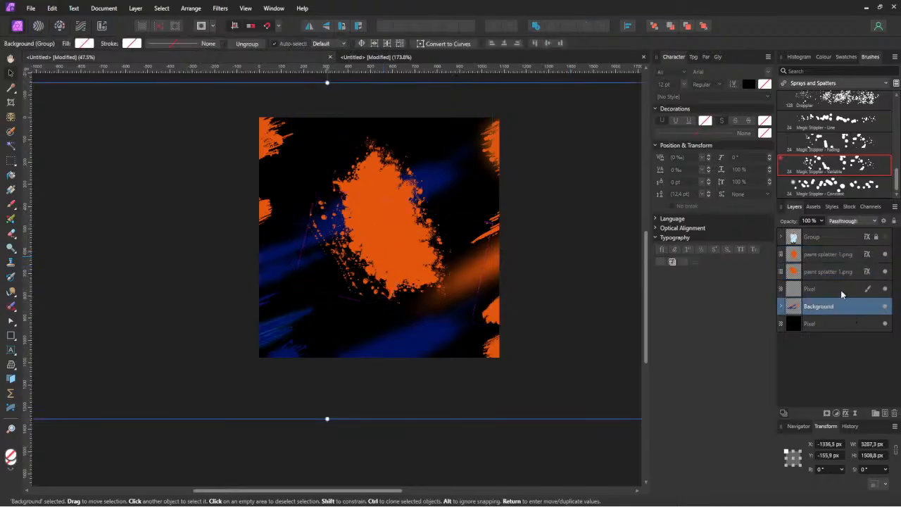
pyautogui.click(841, 255)
pyautogui.keyDown('shift'); pyautogui.click(842, 272); pyautogui.keyUp('shift')
pyautogui.click(856, 413)
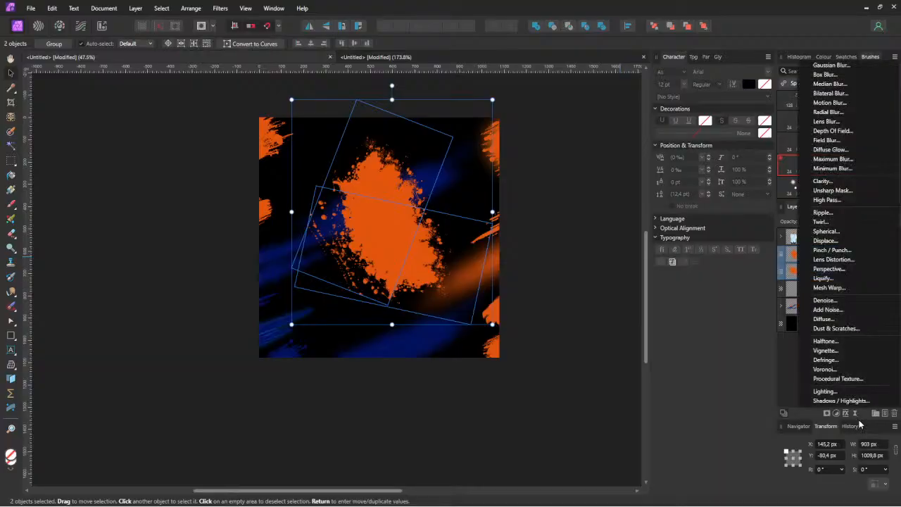
pyautogui.click(830, 103)
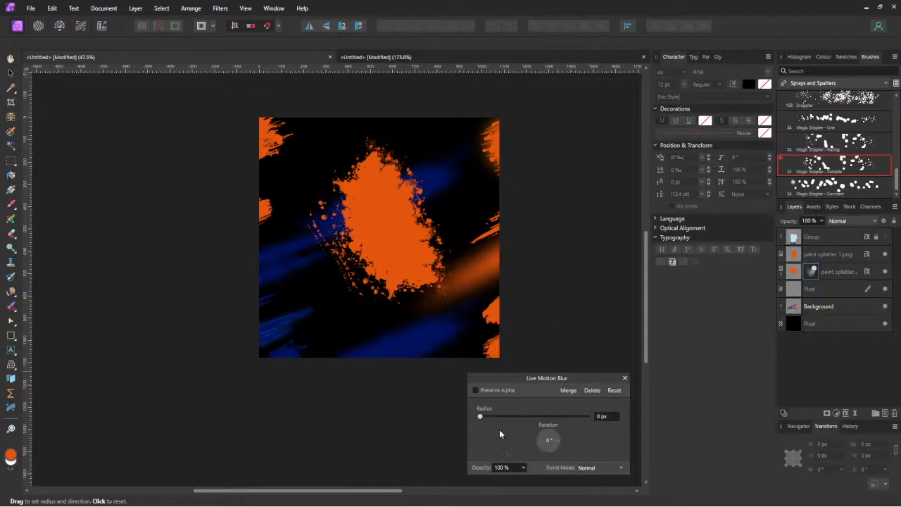
pyautogui.moveTo(481, 420); pyautogui.dragTo(518, 418)
pyautogui.click(625, 378)
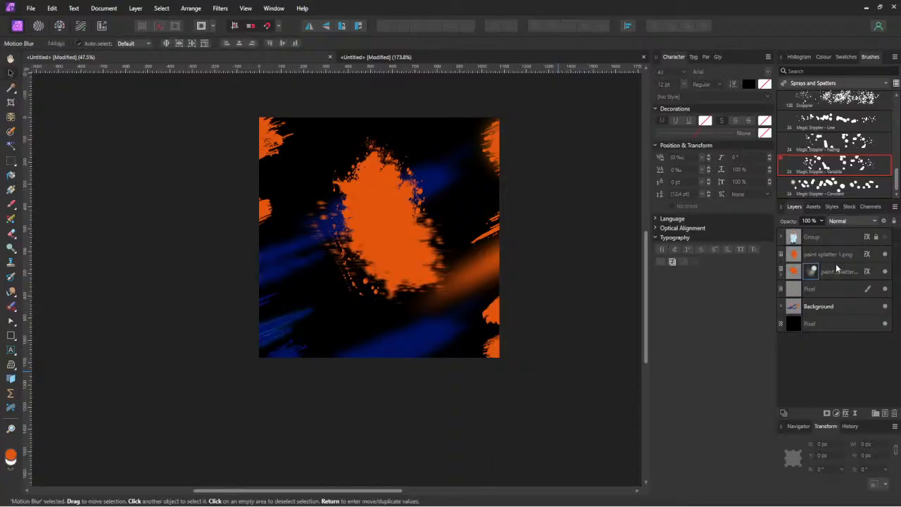
# - Copy the Motion Blur onto the upper paint splatter with a radius of 9.6 px and show the portrait group again
pyautogui.moveTo(817, 261); pyautogui.dragTo(816, 264)
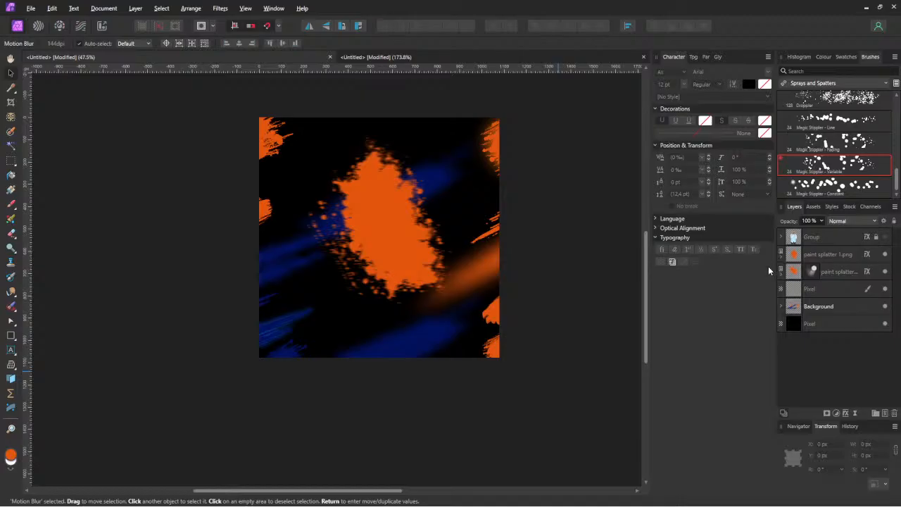
pyautogui.click(781, 259)
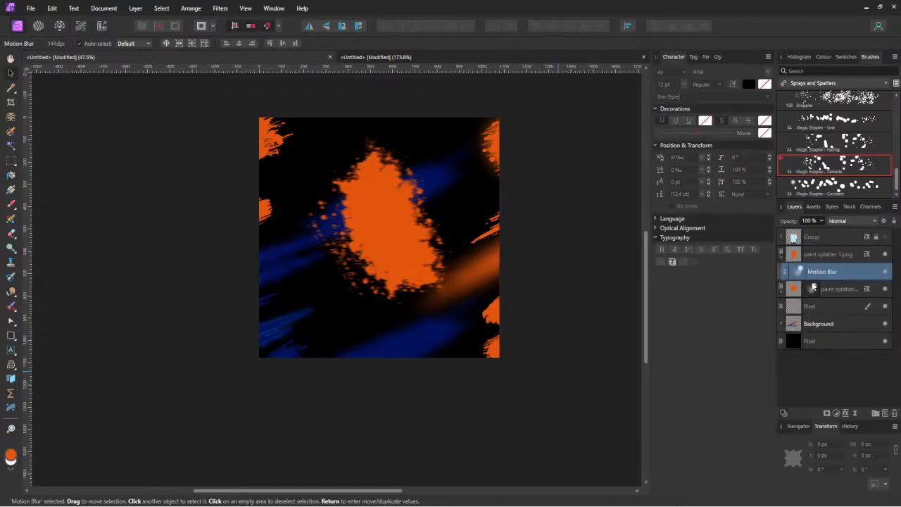
pyautogui.doubleClick(799, 278)
pyautogui.moveTo(519, 419); pyautogui.dragTo(525, 416)
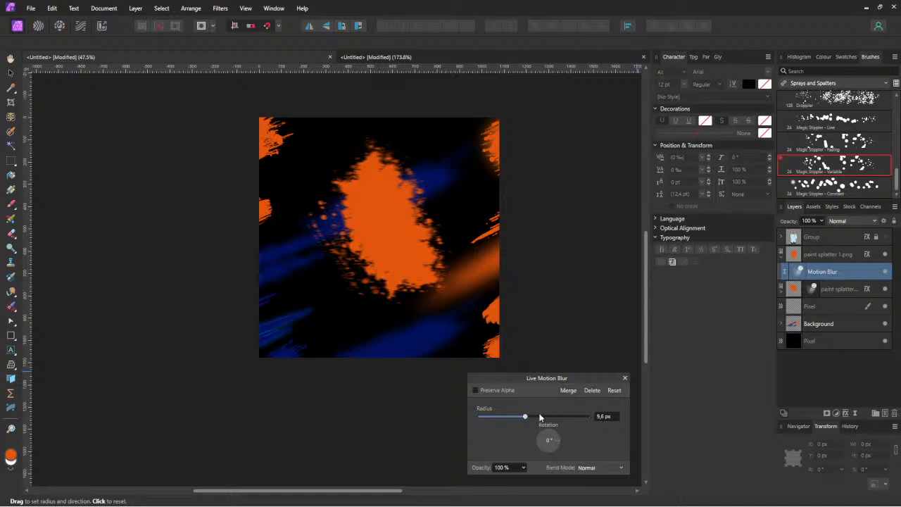
pyautogui.click(625, 378)
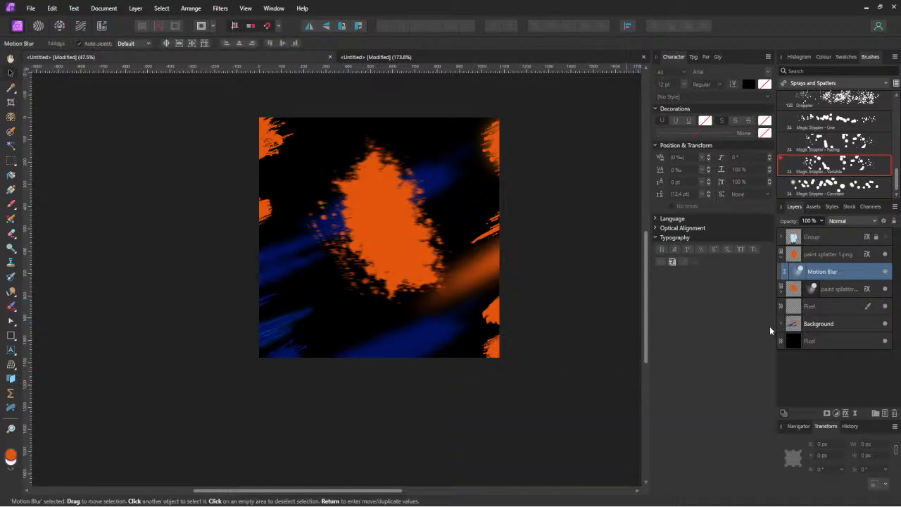
pyautogui.click(885, 236)
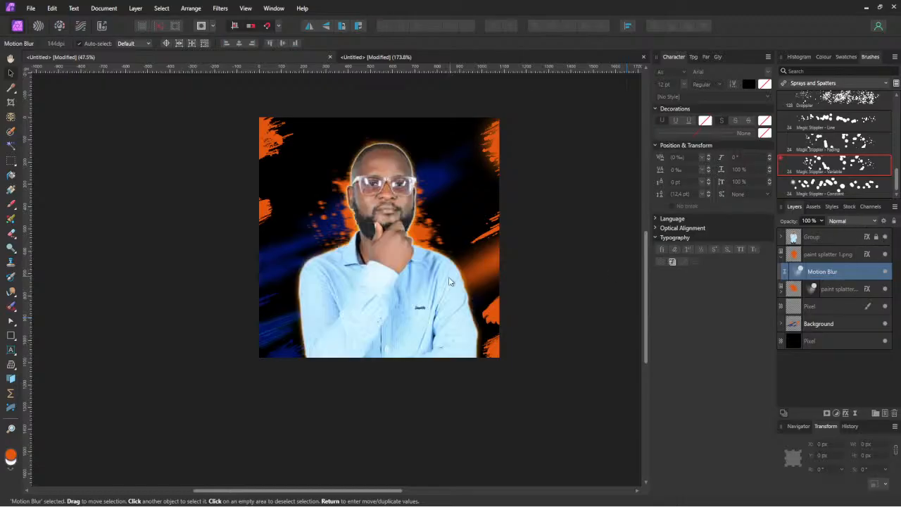